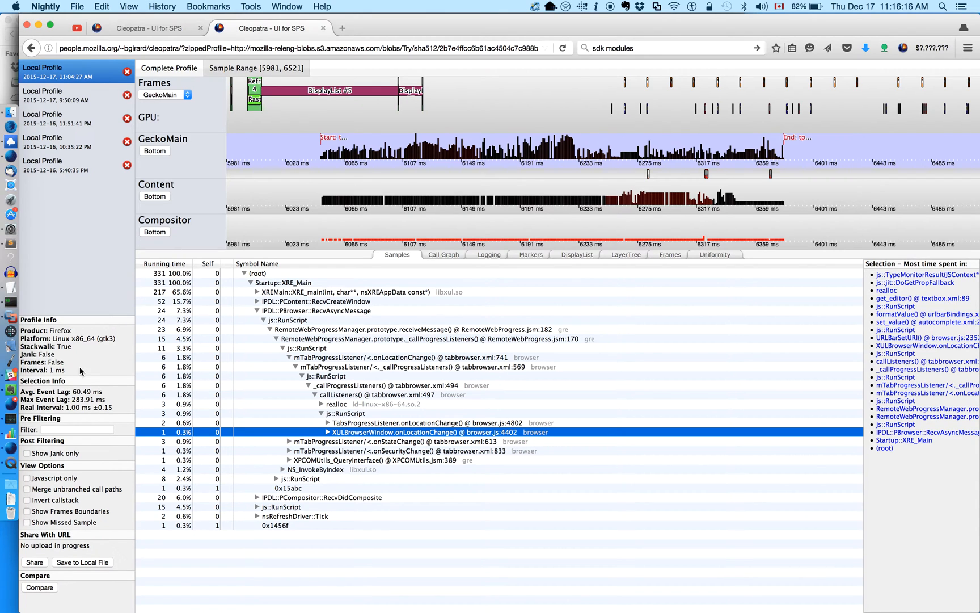
Step: Switch to Evernote, open the note for Bug 1182595 - Make profile dumping work with e10s, and return to the Cleopatra profile in Nightly
left_click(13, 393)
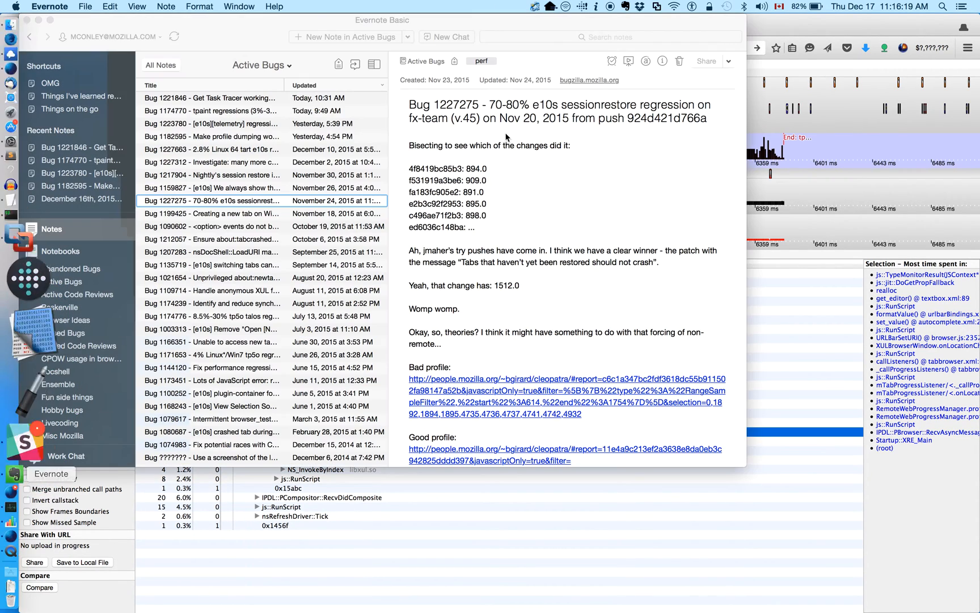
left_click(244, 111)
left_click(245, 124)
left_click(245, 137)
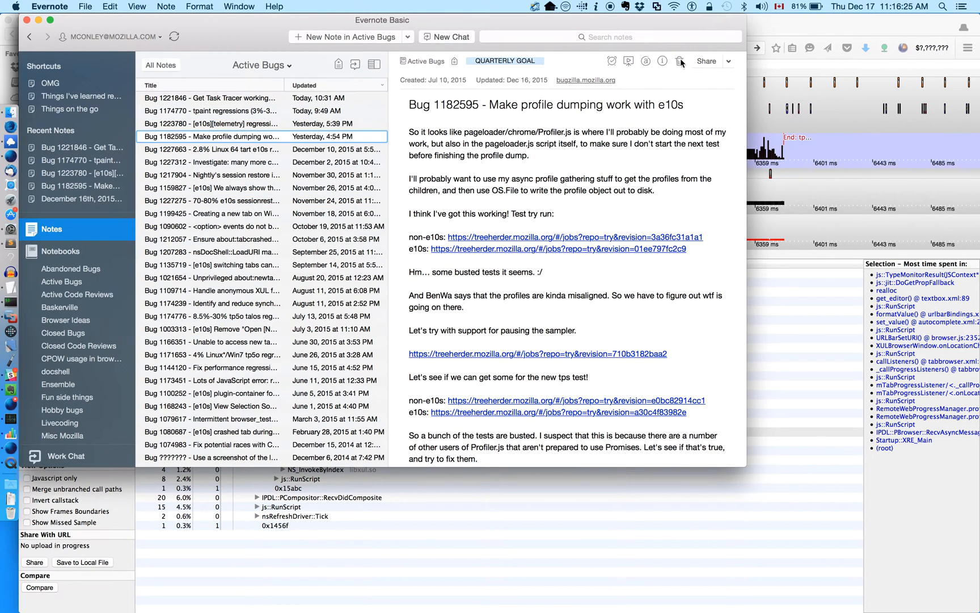
left_click(779, 29)
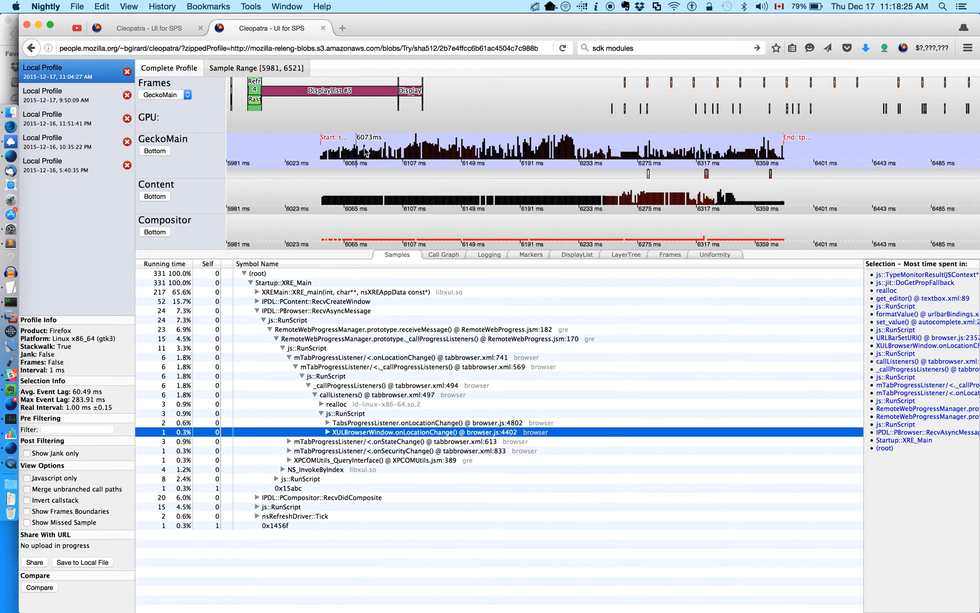
Step: Measure the span between the tpaint start and end markers on the GeckoMain timeline, first in the 9:50:09 AM profile and in the 11:04:27 AM profile
left_click(167, 30)
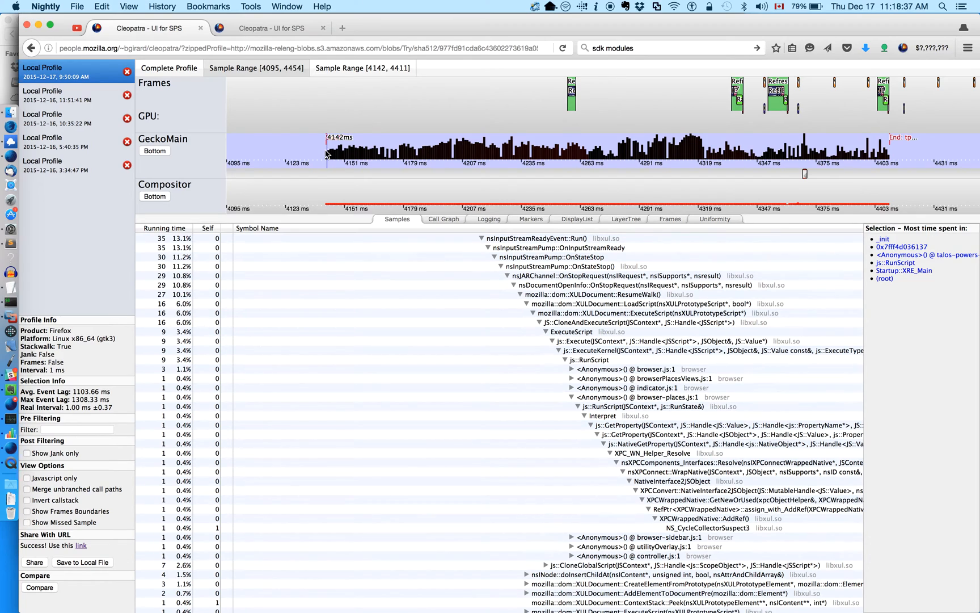
left_click_drag(327, 153, 890, 152)
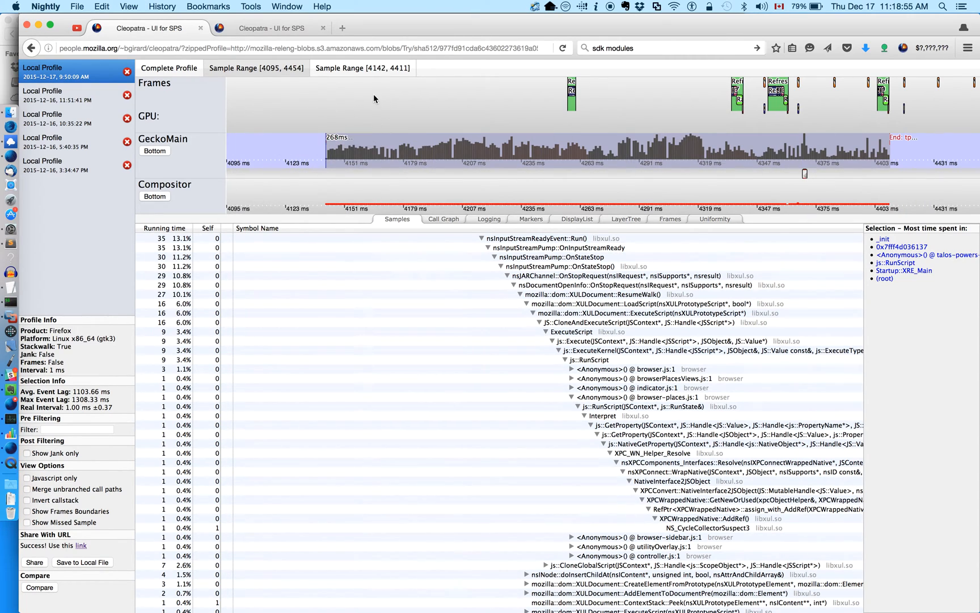
left_click(280, 30)
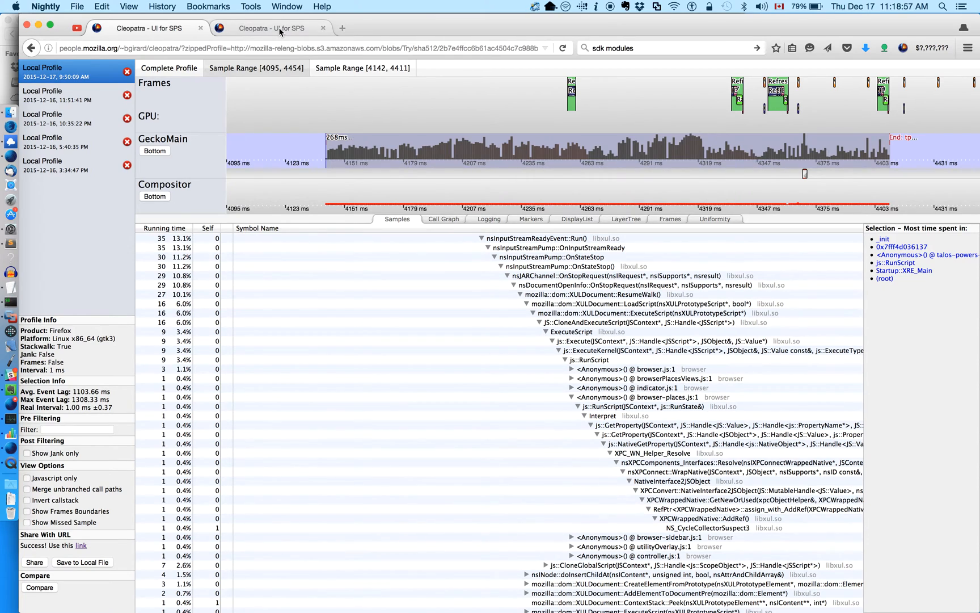
left_click(319, 164)
left_click_drag(319, 164, 786, 153)
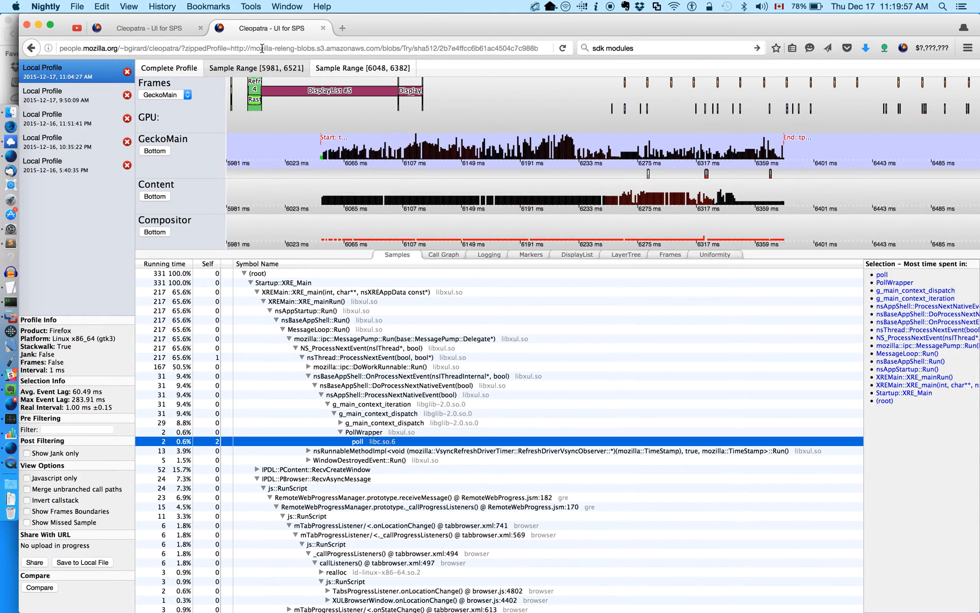
Step: Select the GeckoMain sample at about 4153 ms in the 9:50:09 AM profile and examine the call tree around openWindow and nsXULWindow::CreateNewContentWindow
left_click(153, 29)
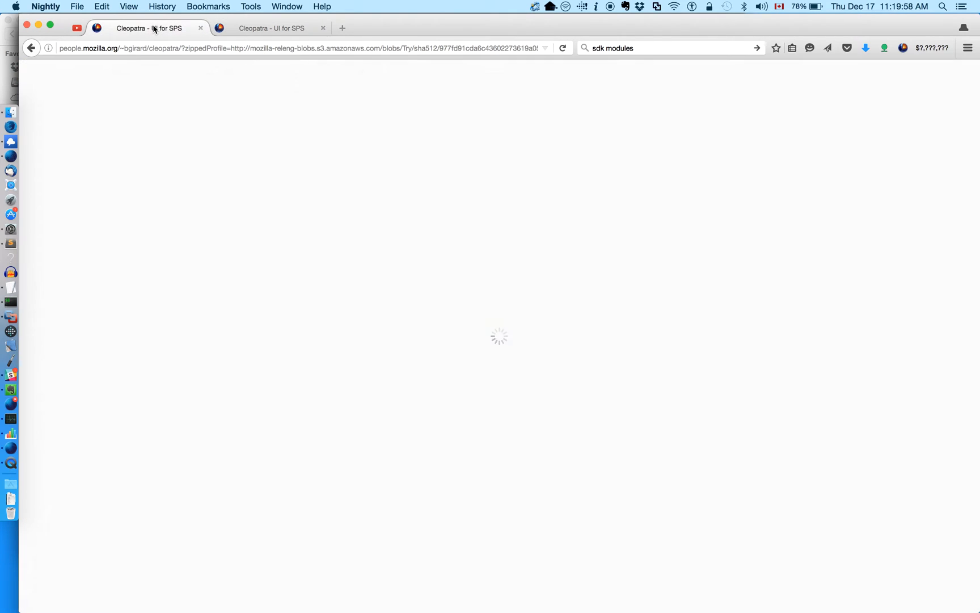
left_click(347, 154)
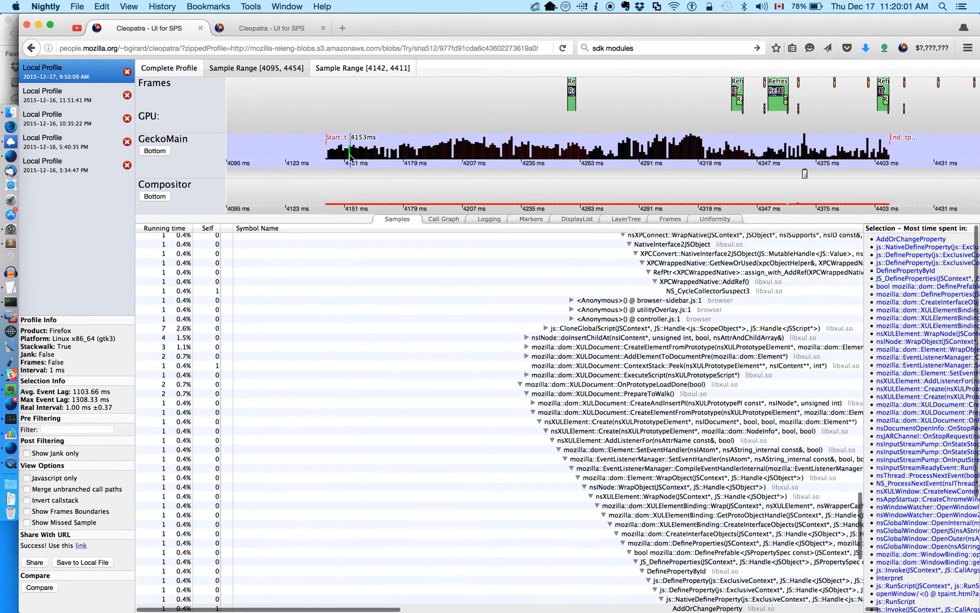
scroll(590, 427, "up", 10)
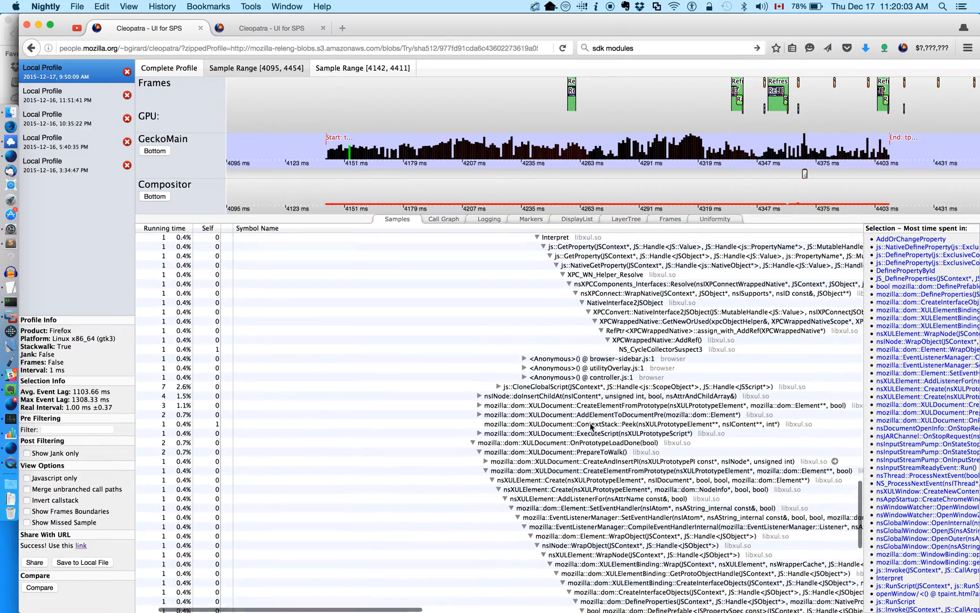
scroll(590, 426, "up", 15)
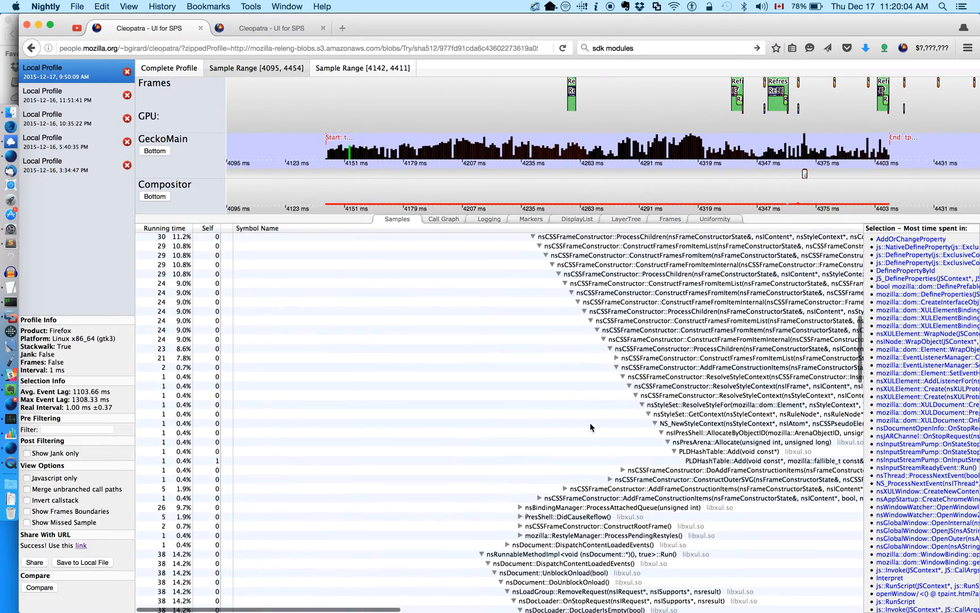
scroll(590, 426, "up", 6)
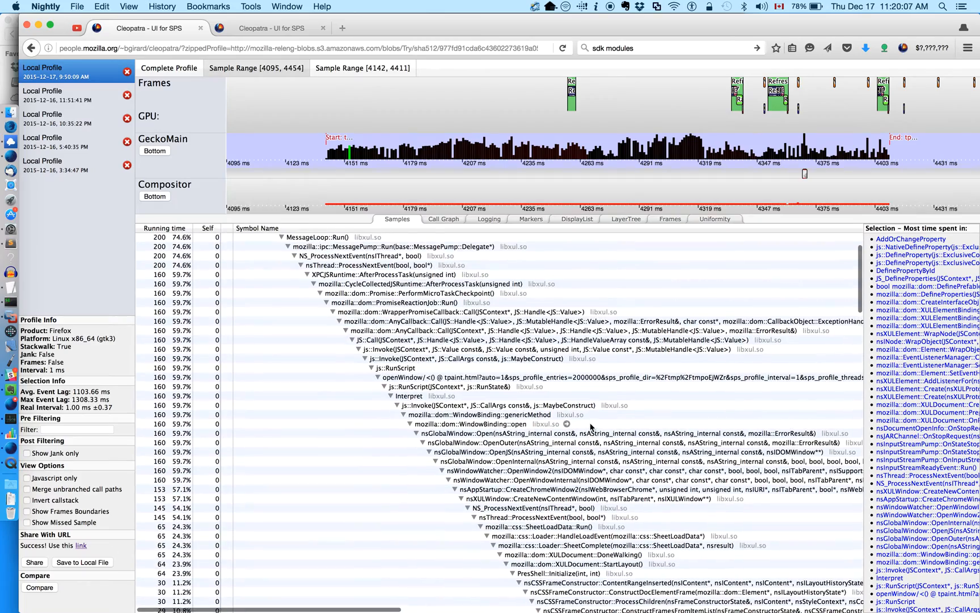
scroll(591, 427, "down", 3)
scroll(591, 427, "right", 1)
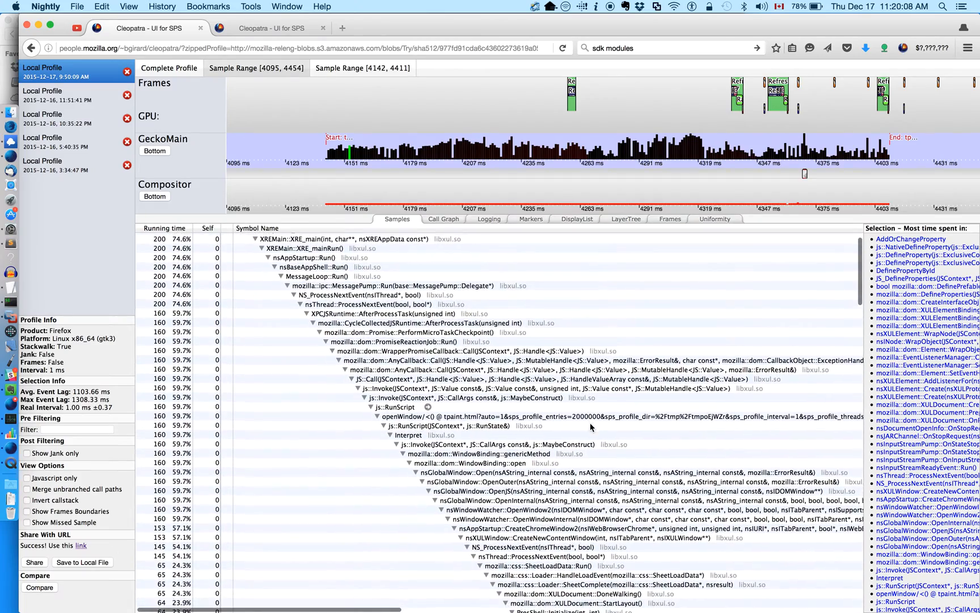
scroll(590, 427, "down", 3)
scroll(590, 427, "right", 1)
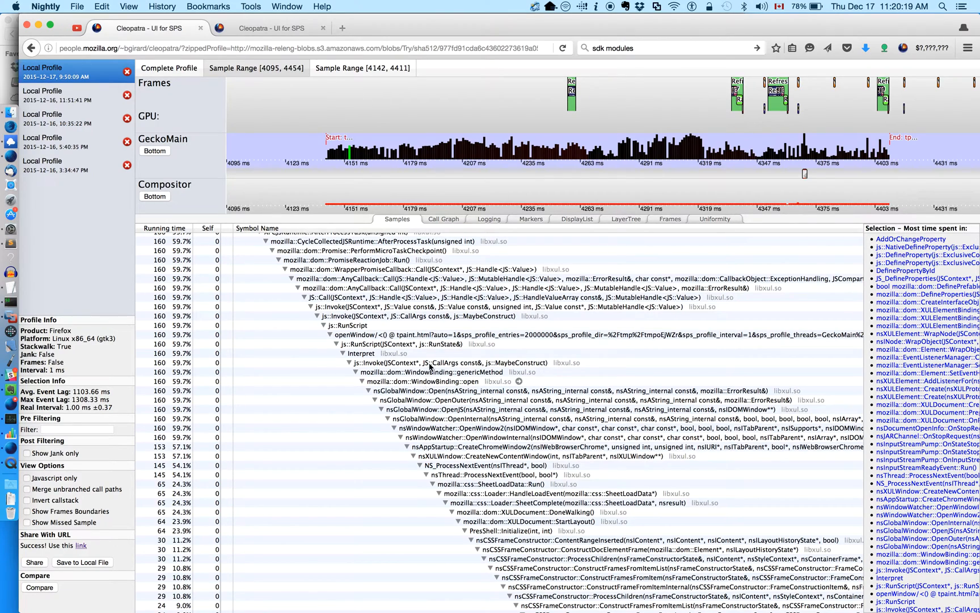
scroll(431, 358, "down", 3)
scroll(431, 358, "right", 1)
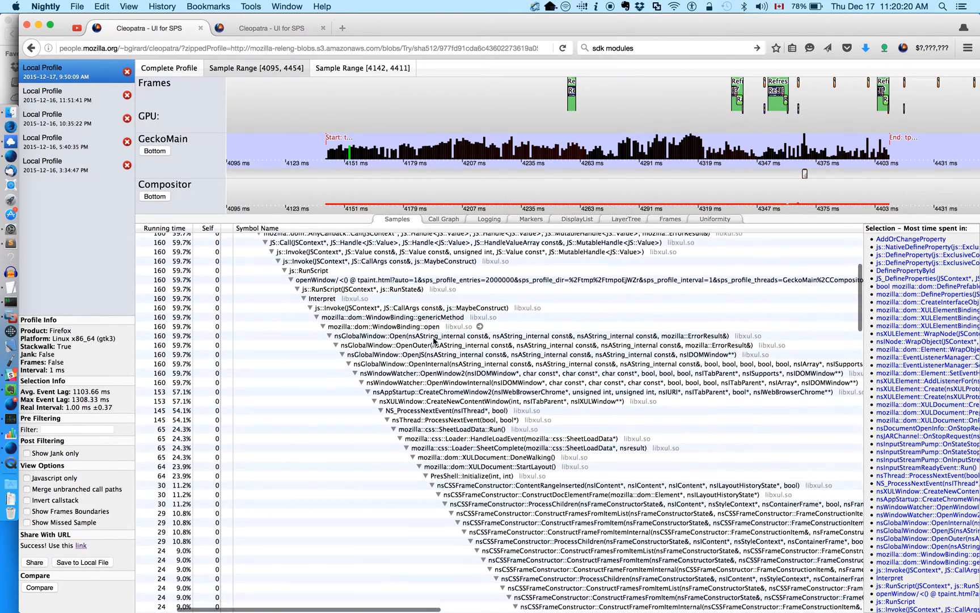
scroll(433, 341, "down", 2)
scroll(434, 387, "down", 2)
scroll(433, 387, "right", 1)
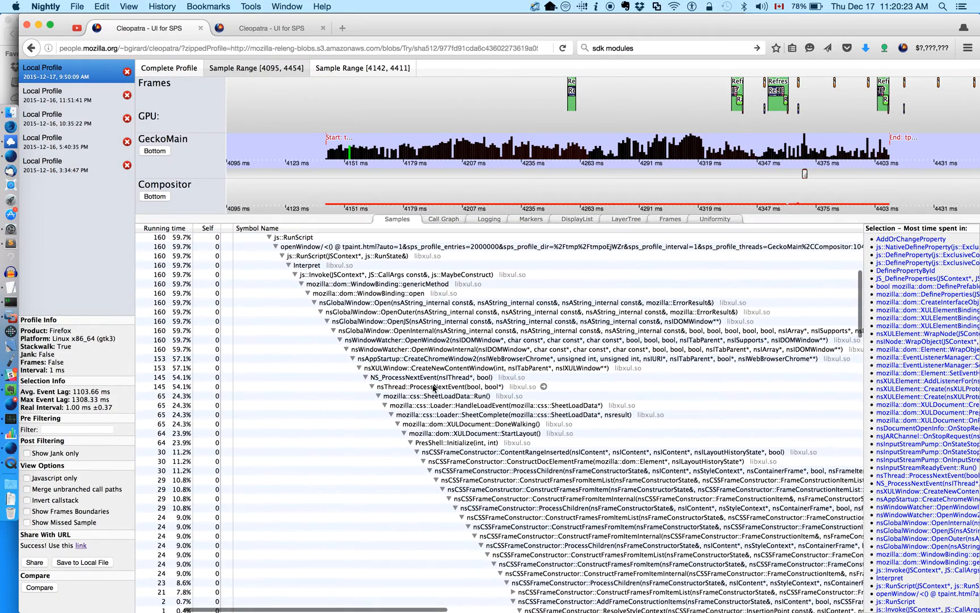
scroll(397, 346, "up", 1)
scroll(397, 346, "left", 1)
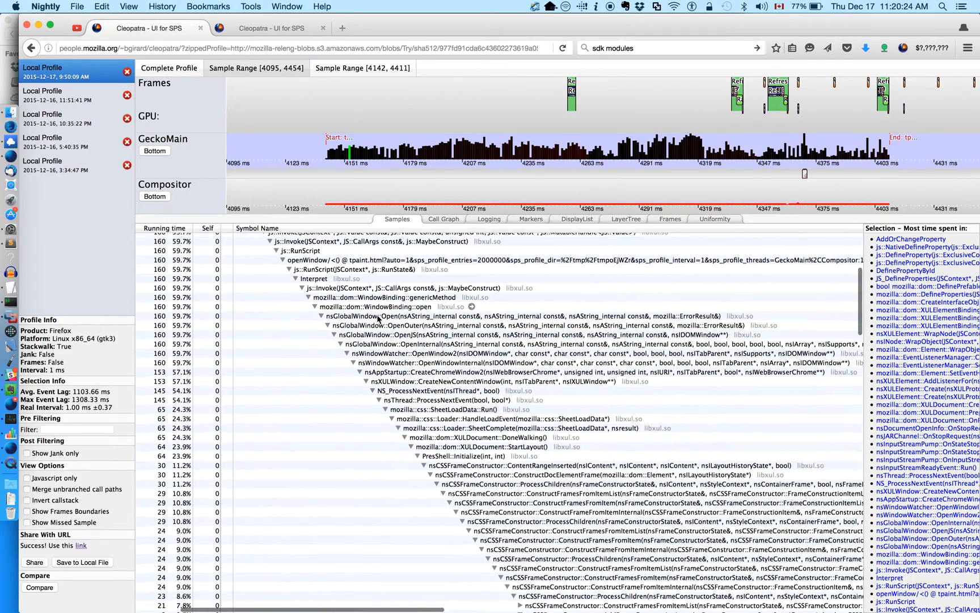
scroll(378, 319, "up", 3)
scroll(378, 319, "left", 1)
scroll(369, 315, "up", 3)
scroll(369, 315, "left", 1)
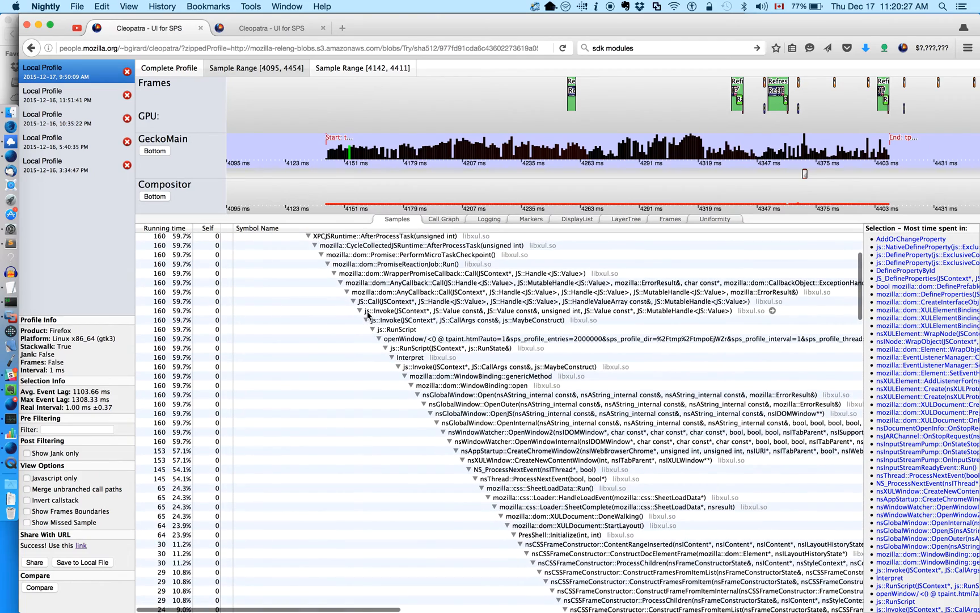
scroll(368, 315, "up", 5)
Step: Collapse the call tree to its root and re-expand the main path down through NS_ProcessNextEvent
left_click(244, 238)
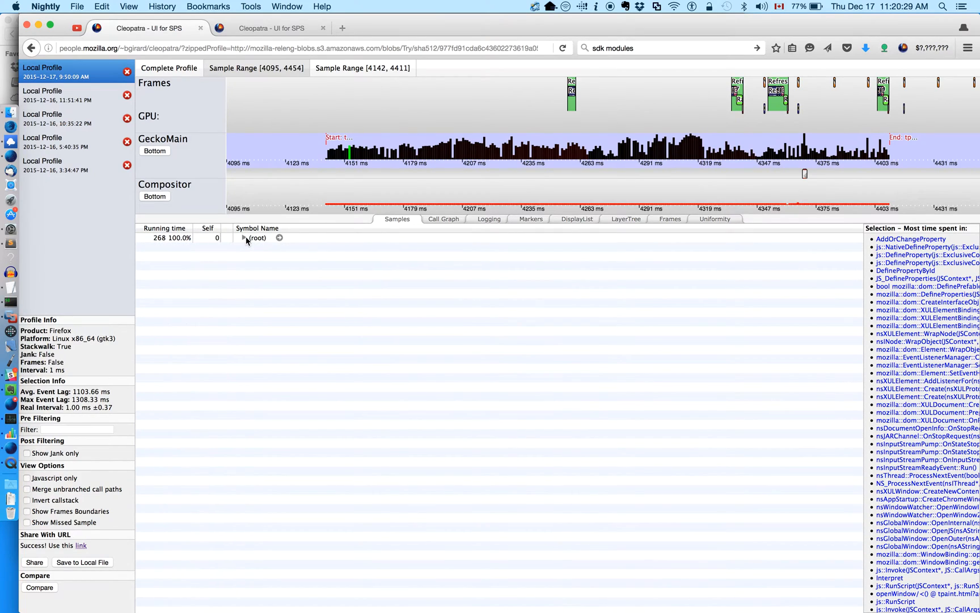
left_click(244, 238)
left_click(250, 247)
left_click(257, 256)
left_click(263, 265)
left_click(270, 275)
left_click(276, 284)
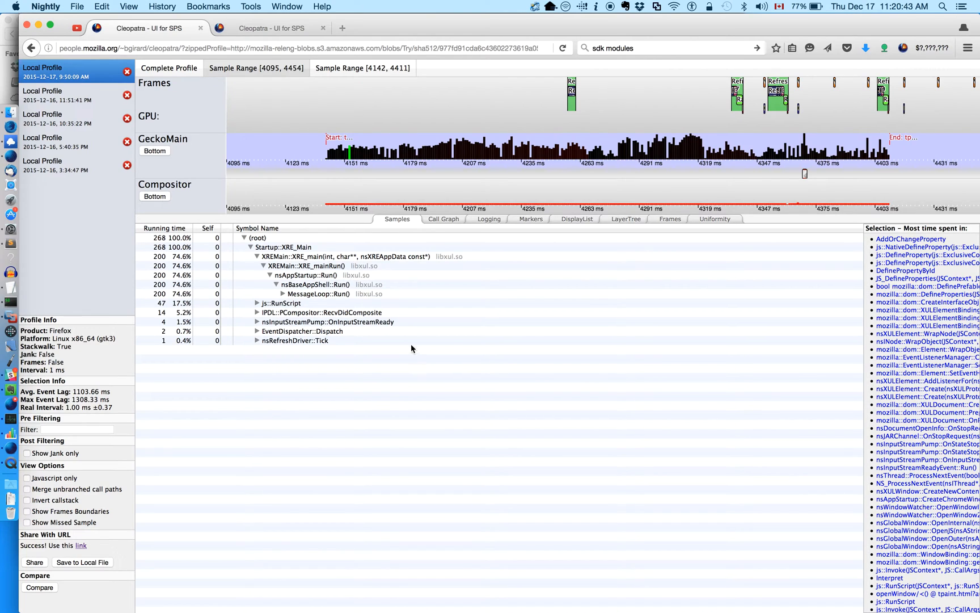
left_click(283, 294)
left_click(288, 303)
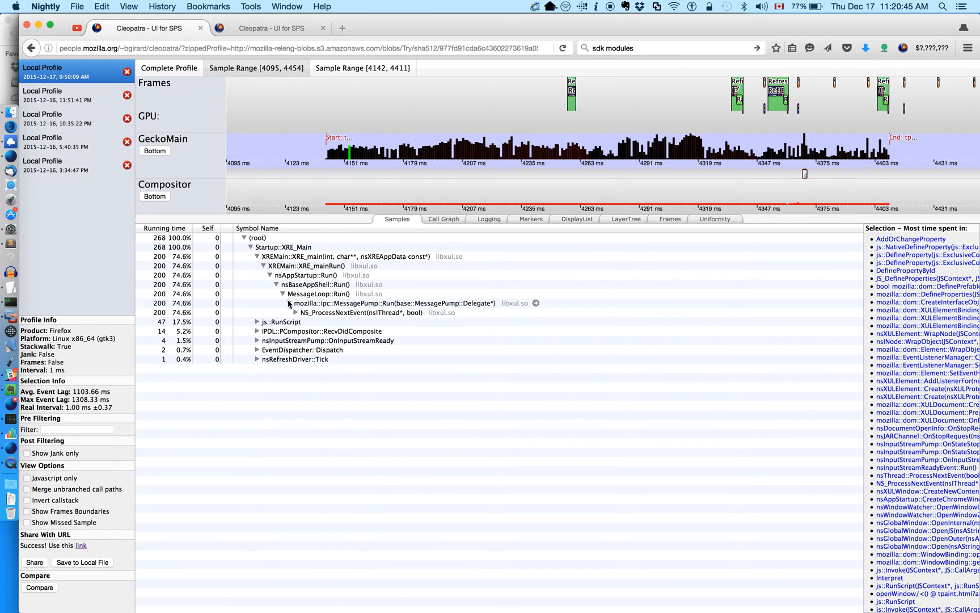
left_click(295, 313)
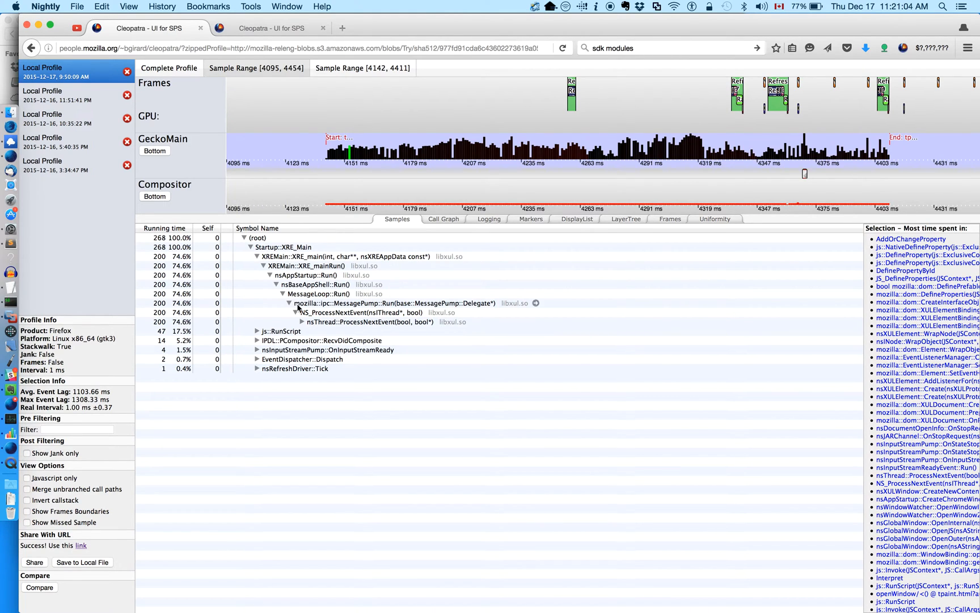
Step: Expand the heaviest call path from nsThread::ProcessNextEvent through XPCJSRuntime::AfterProcessTask to mozilla::dom::PromiseReactionJob::Run
left_click(335, 322)
key("Right")
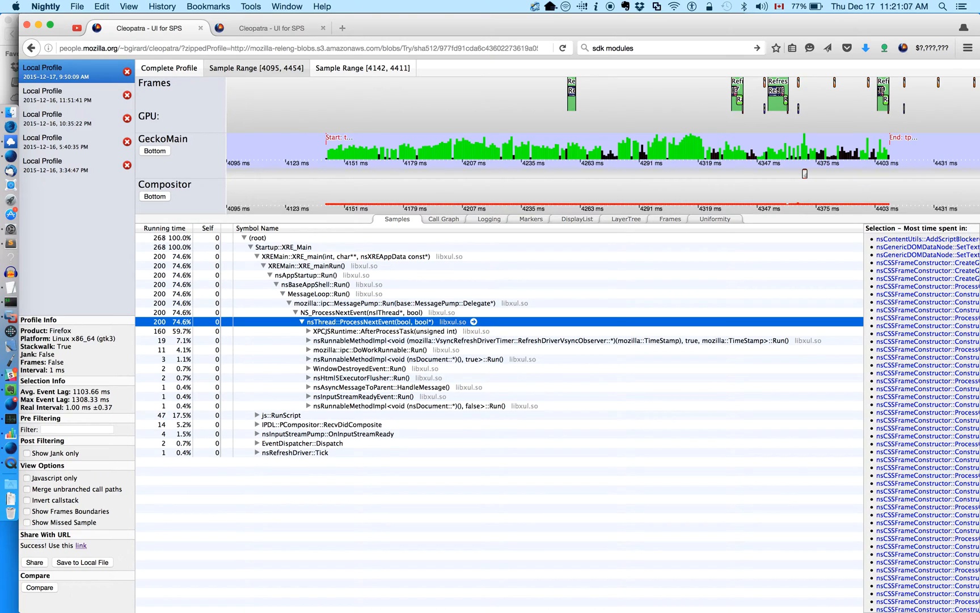
key("Down")
key("Right")
key("Down")
key("Right")
key("Down")
key("Right")
key("Down")
key("Right")
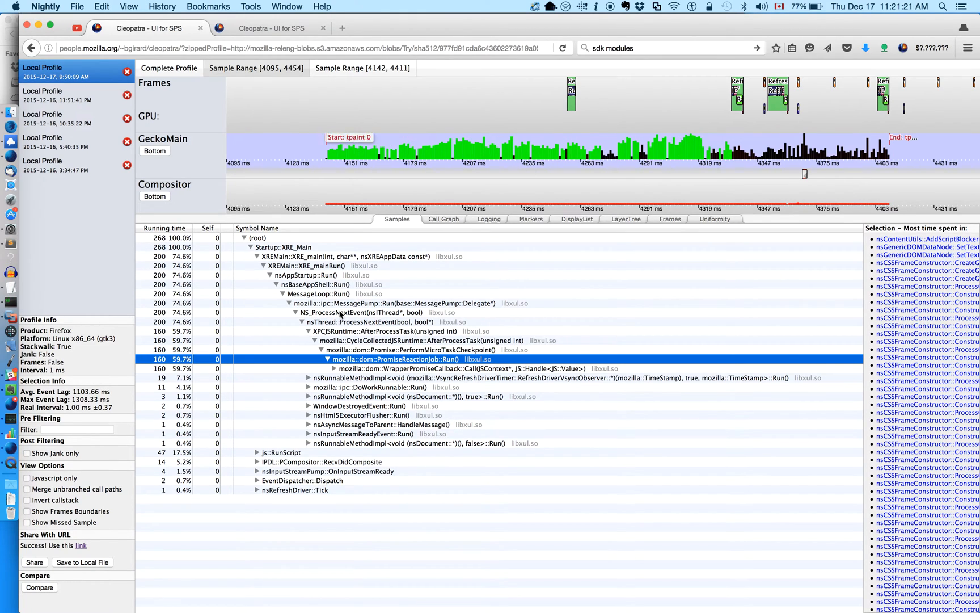
Step: Expand the call path from WrapperPromiseCallback::Call through the tpaint openWindow script to the js::Invoke call below Interpret
key("Right")
key("Right")
key("Right")
key("Right")
key("Right")
key("Right")
key("Right")
key("Right")
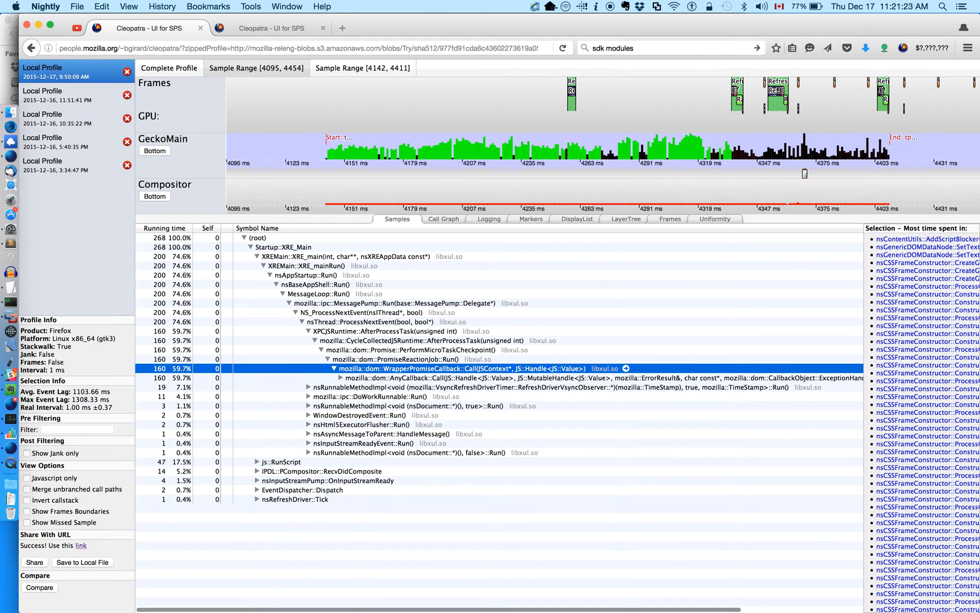
key("Right")
key("Right")
key("Right")
key("Right")
key("Right")
key("Right")
key("Right")
key("Right")
key("Right")
key("Right")
key("Right")
key("Right")
key("Right")
key("Right")
key("Right")
key("Right")
key("Right")
key("Right")
key("Right")
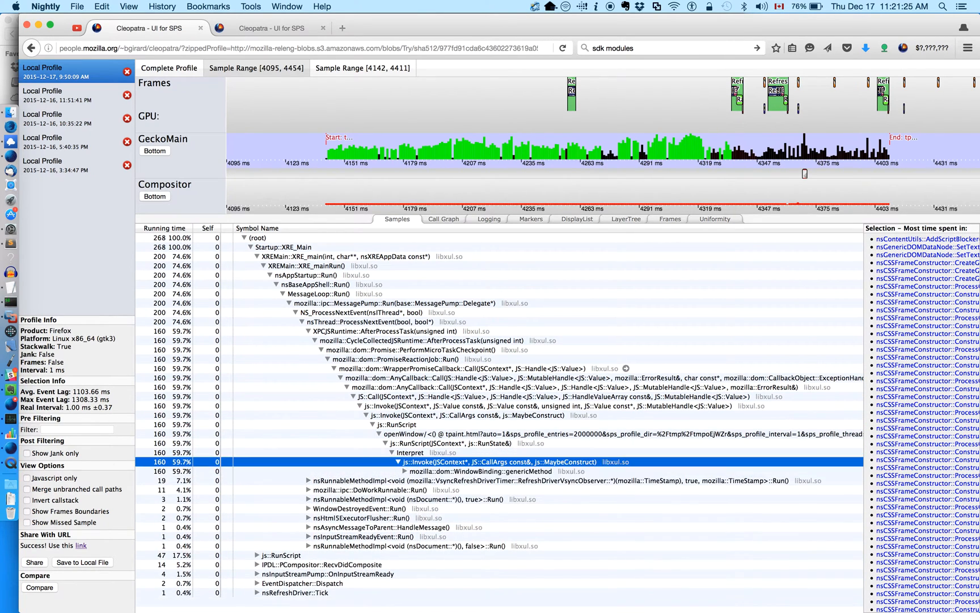
Step: Expand the path from WindowBinding::genericMethod to nsXULWindow::CreateNewContentWindow, and select the nsGlobalWindow::Open row
key("Right")
key("Right")
key("Right")
key("Right")
key("Right")
key("Right")
key("Right")
key("Right")
key("Right")
key("Right")
key("Right")
key("Right")
key("Right")
key("Right")
key("Right")
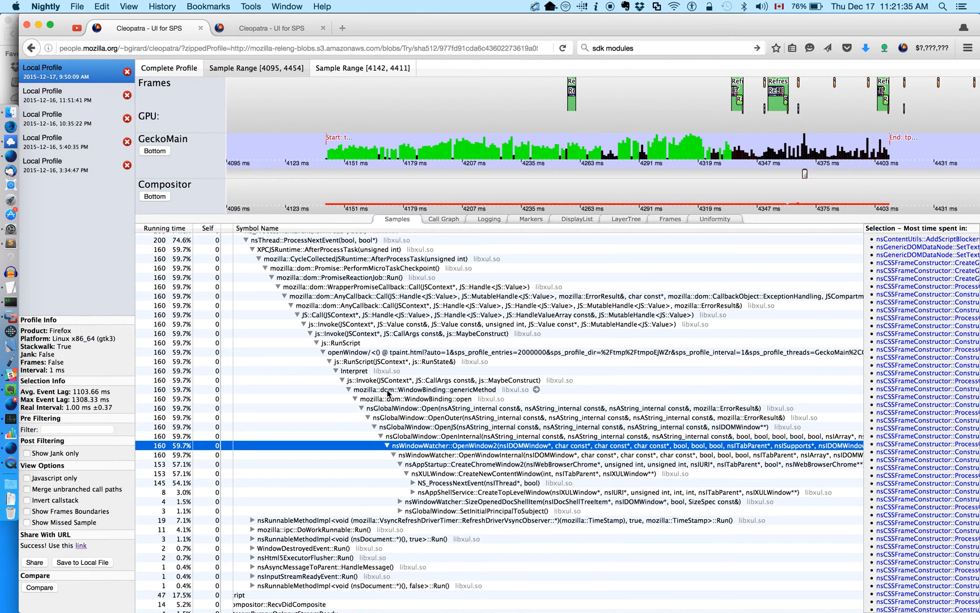
left_click(405, 409)
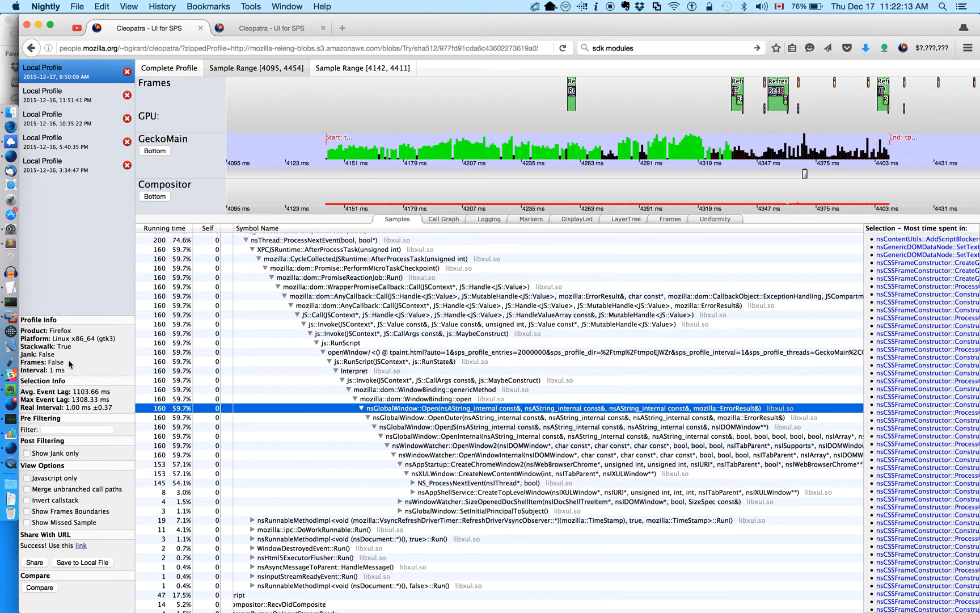
Step: Switch to the 11:04:27 AM profile, select the GeckoMain sample at about 6075 ms, and view the beginning of its call tree
left_click(273, 29)
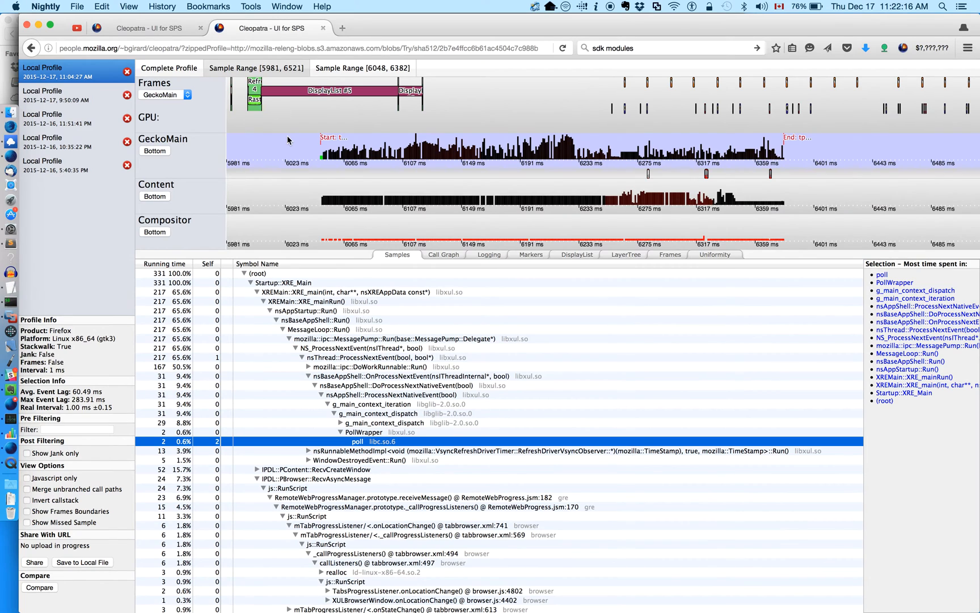
left_click(358, 163)
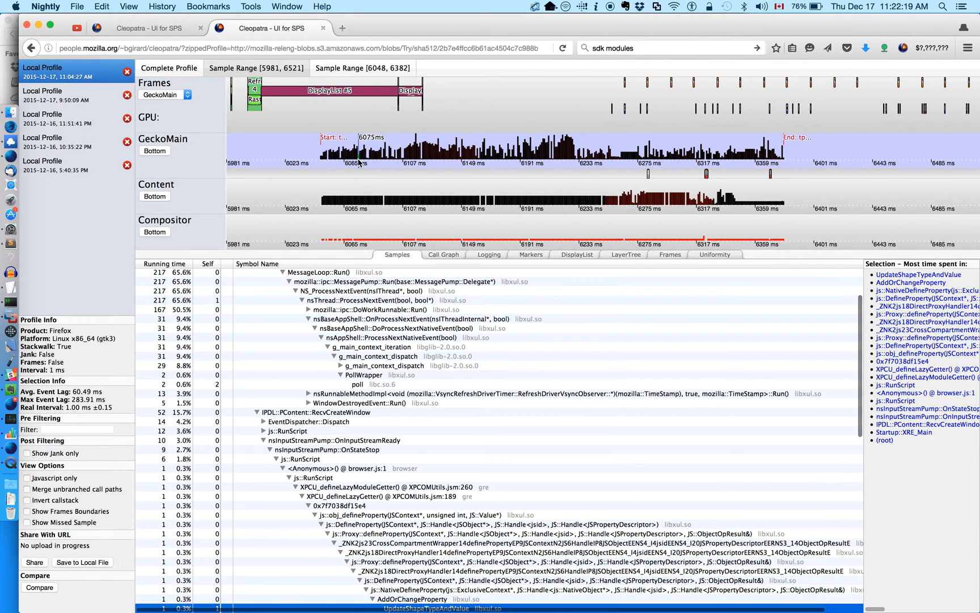
scroll(370, 370, "up", 2)
scroll(369, 369, "up", 3)
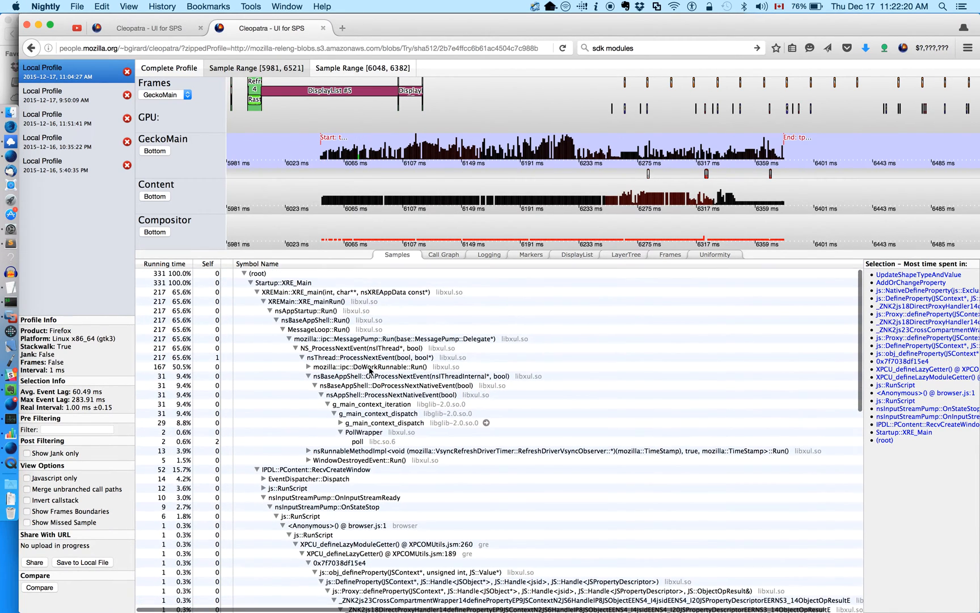
Step: Expand mozilla::ipc::DoWorkRunnable::Run down through MessageLoop::DoWork to MessageLoop::DeferOrRunPendingTask
left_click(331, 366)
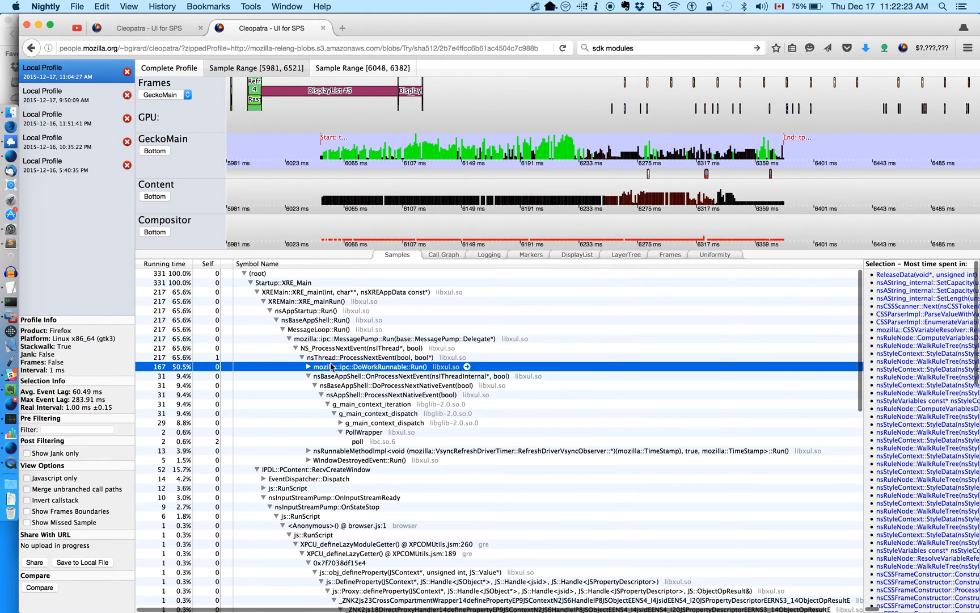
key("Right")
key("Down")
key("Right")
key("Down")
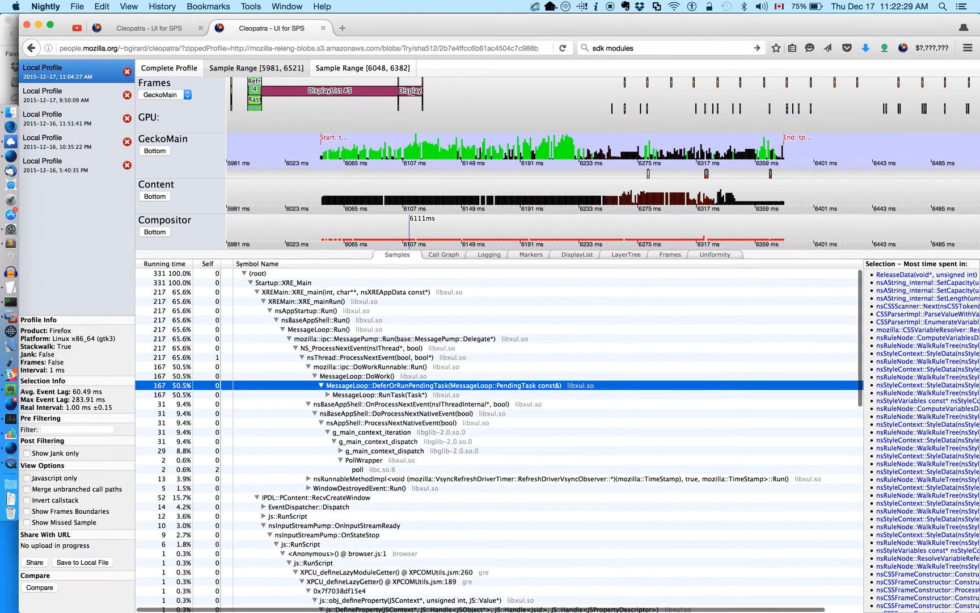
Step: Expand the call path from MessageLoop::RunTask through ContentParent::RecvCreateWindow and select nsWindowWatcher::OpenWindow2
key("Right")
key("Right")
key("Right")
key("Right")
key("Right")
key("Right")
key("Right")
key("Right")
key("Right")
key("Right")
key("Right")
key("Right")
key("Right")
key("Right")
key("Right")
key("Right")
key("Right")
key("Right")
key("Right")
key("Right")
key("Right")
key("Right")
key("Right")
key("Right")
key("Right")
key("Right")
key("Right")
key("Right")
key("Right")
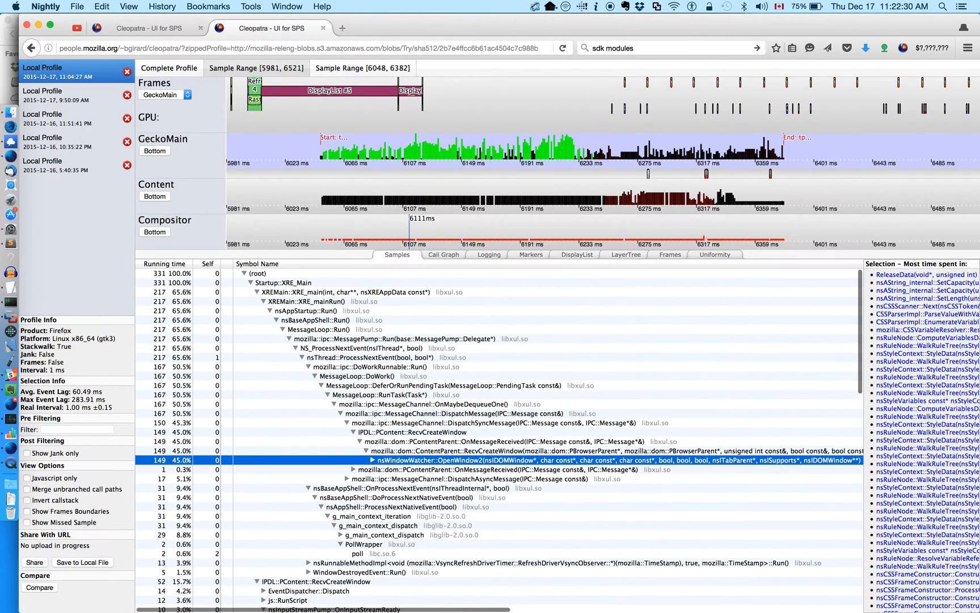
Step: Expand the nsWindowWatcher::OpenWindow2 branch down to mozilla::css::SheetLoadData::Run and select nsXULWindow::CreateNewContentWindow
key("Up")
key("Up")
key("Up")
key("Up")
key("Up")
key("Up")
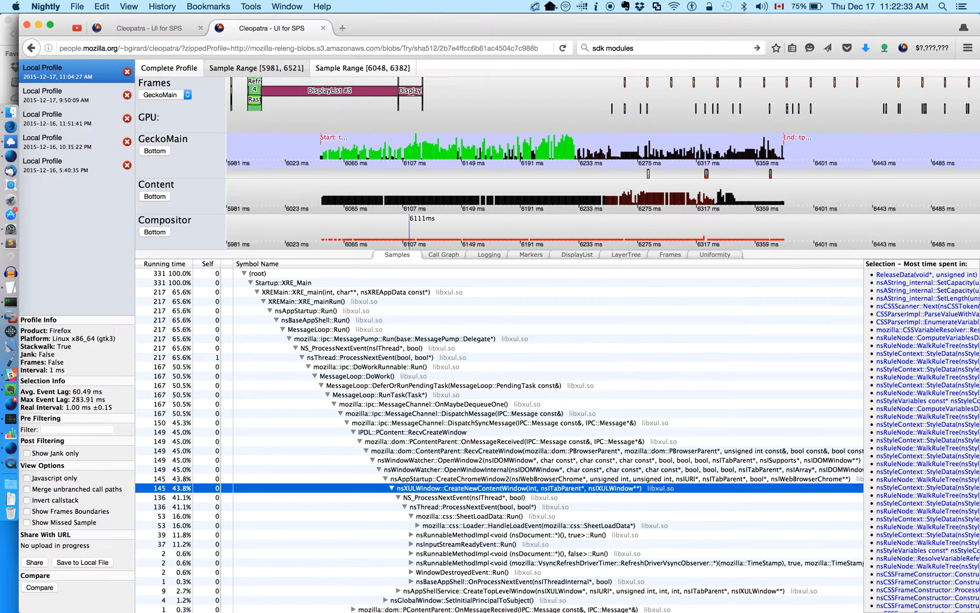
Step: Collapse the nsWindowWatcher::OpenWindow2 branch under ContentParent::RecvCreateWindow in the GeckoMain call tree
key("Down")
key("Up")
key("Left")
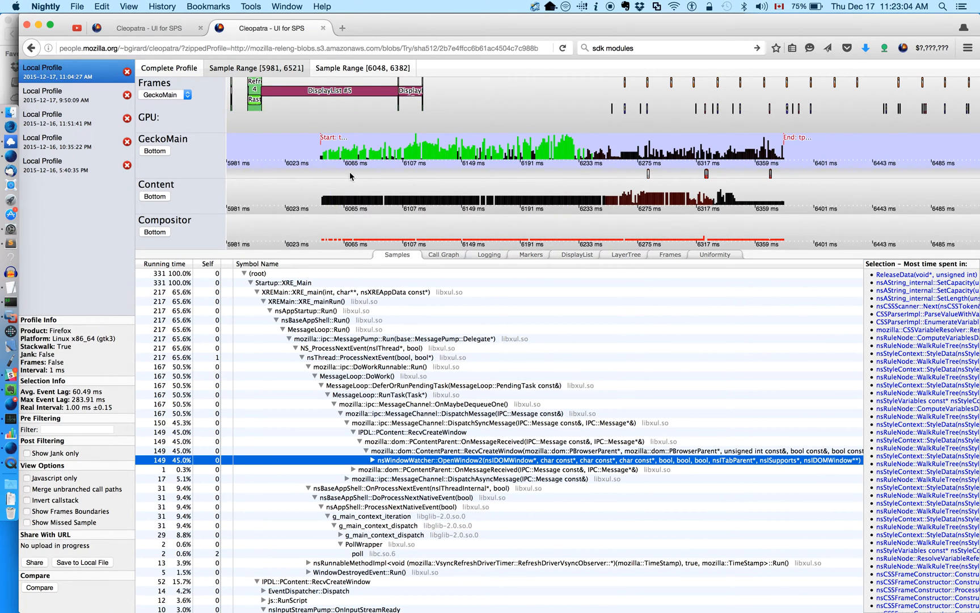
Step: Inspect the Content thread's pthread_cond_wait samples under PContent::SendCreateWindow and PBrowser::SendGetRenderFrameInfo
left_click(353, 203)
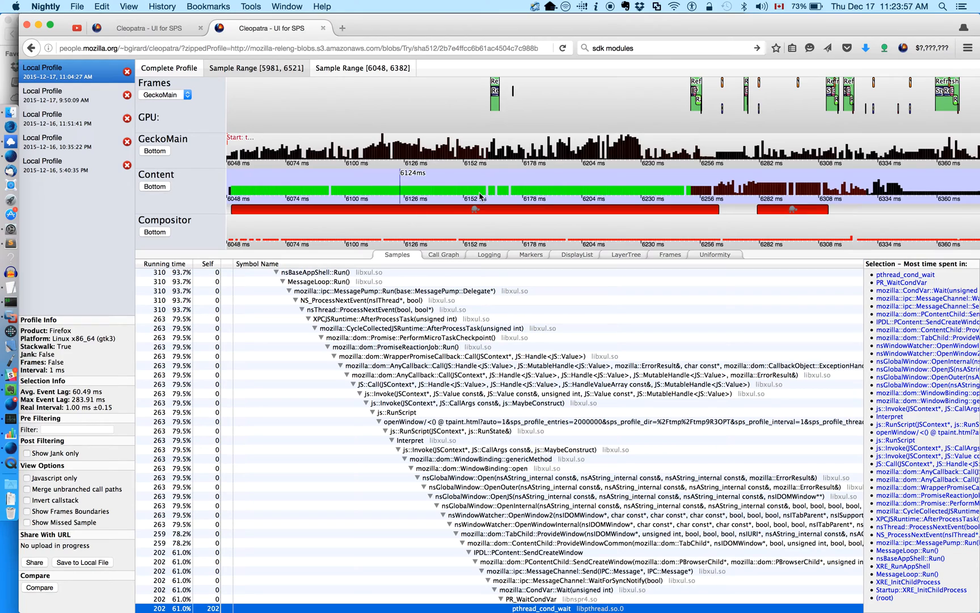
left_click(703, 193)
scroll(655, 435, "down", 3)
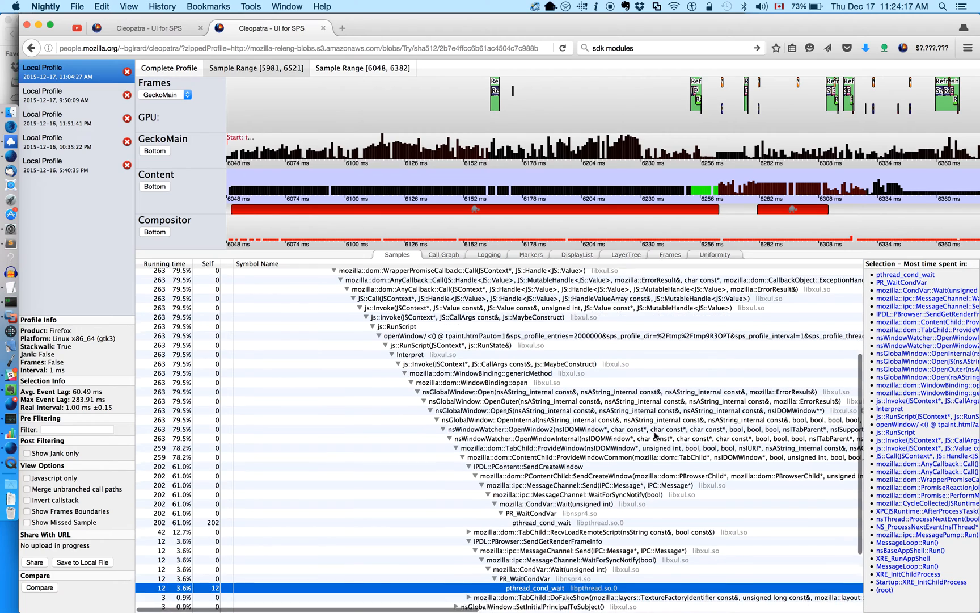
left_click(656, 190)
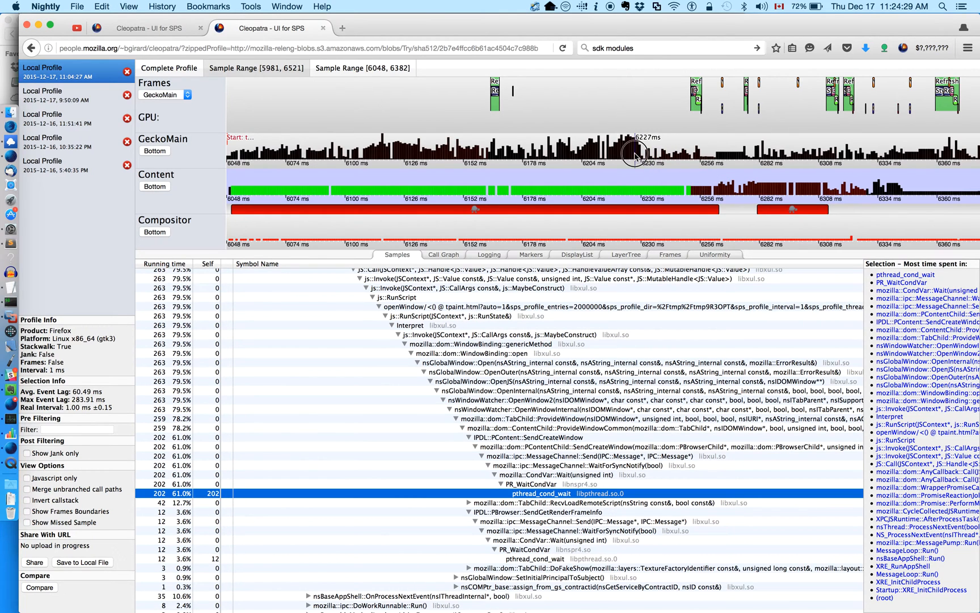
Step: Check individual GeckoMain samples in the busy stretch before 6230 ms, ending with the one at about 6122 ms
left_click(636, 155)
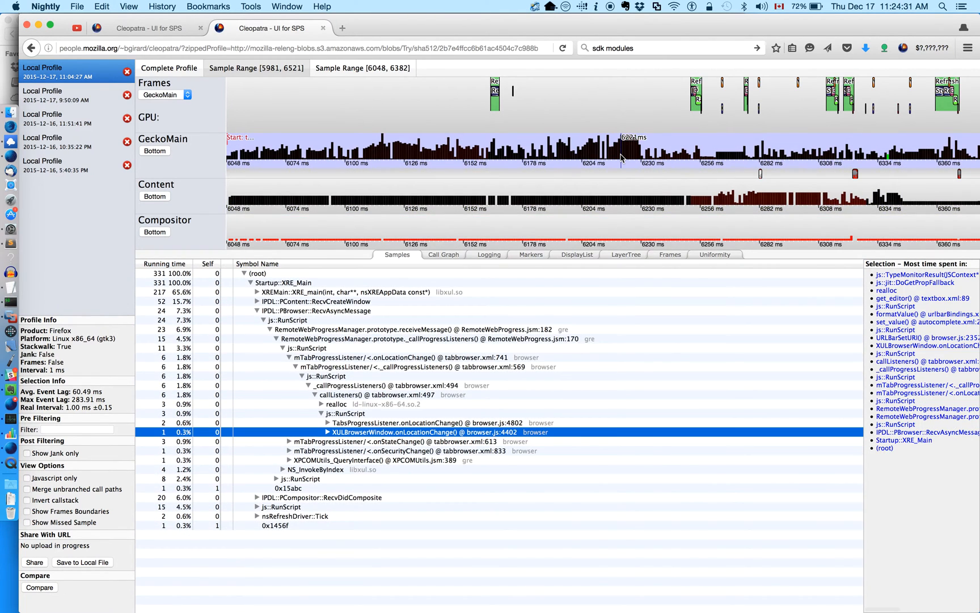
left_click(459, 152)
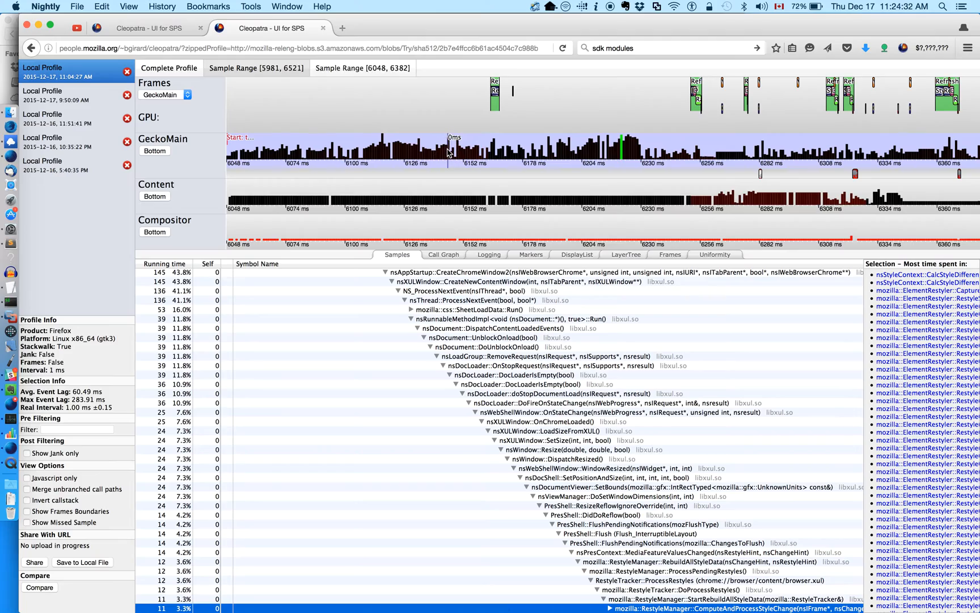
left_click(396, 153)
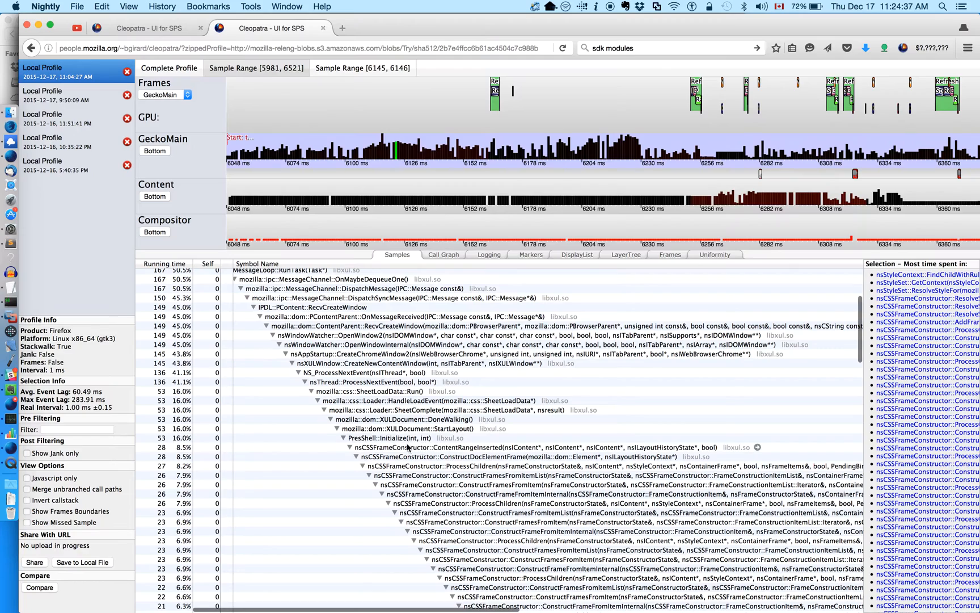
Step: Highlight the samples of nsCSSFrameConstructor::ContentRangeInserted, PContentParent::OnMessageReceived and nsWindowWatcher::OpenWindow2 in the GeckoMain graph
left_click(420, 447)
scroll(375, 436, "up", 5)
scroll(376, 436, "left", 4)
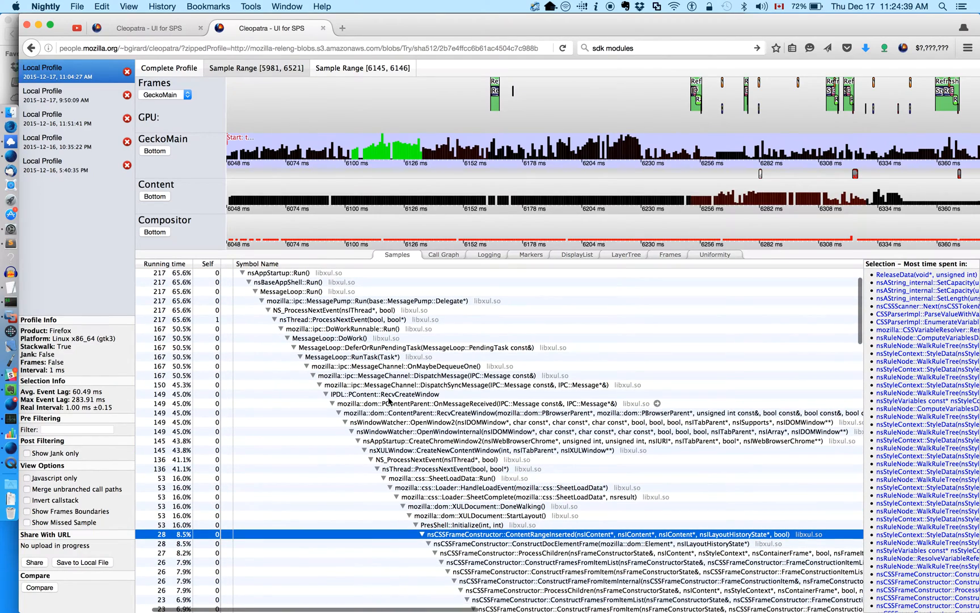
left_click(401, 404)
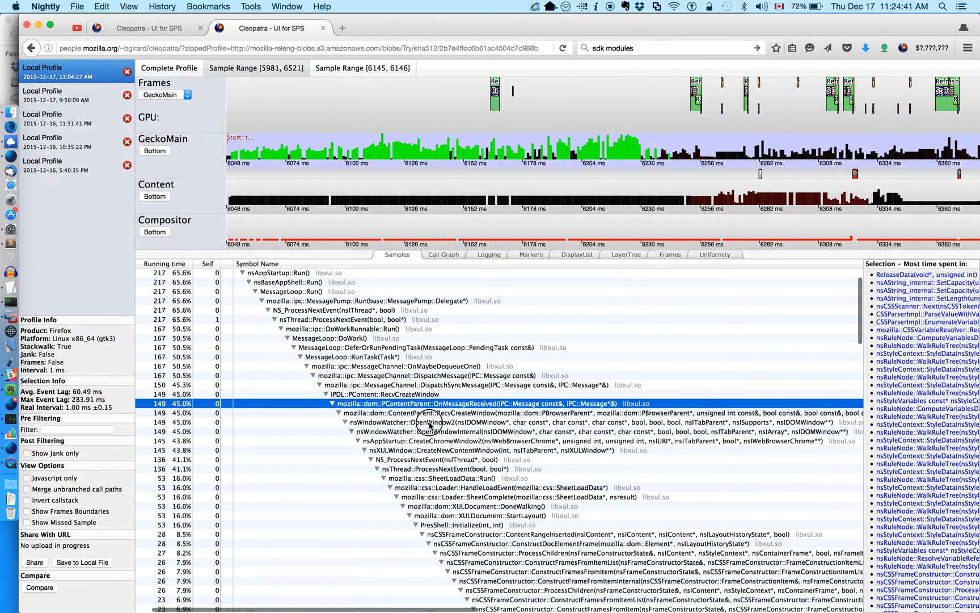
left_click(429, 423)
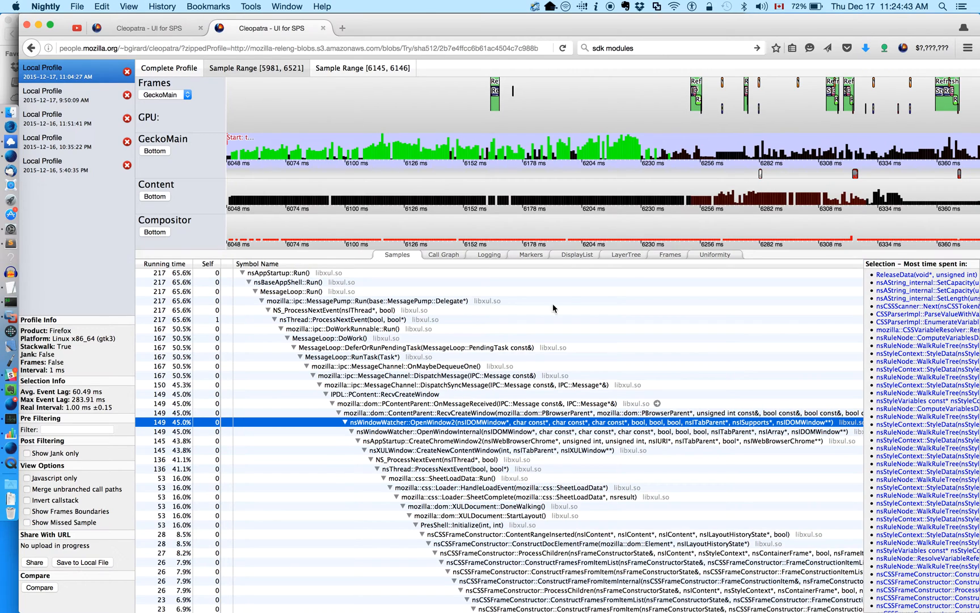
Step: Locate the GeckoMain sample at about 6247 ms, and select and collapse its XULBrowserWindow.forceInitialBrowserRemote() @ browser.js:4206 branch
left_click(680, 160)
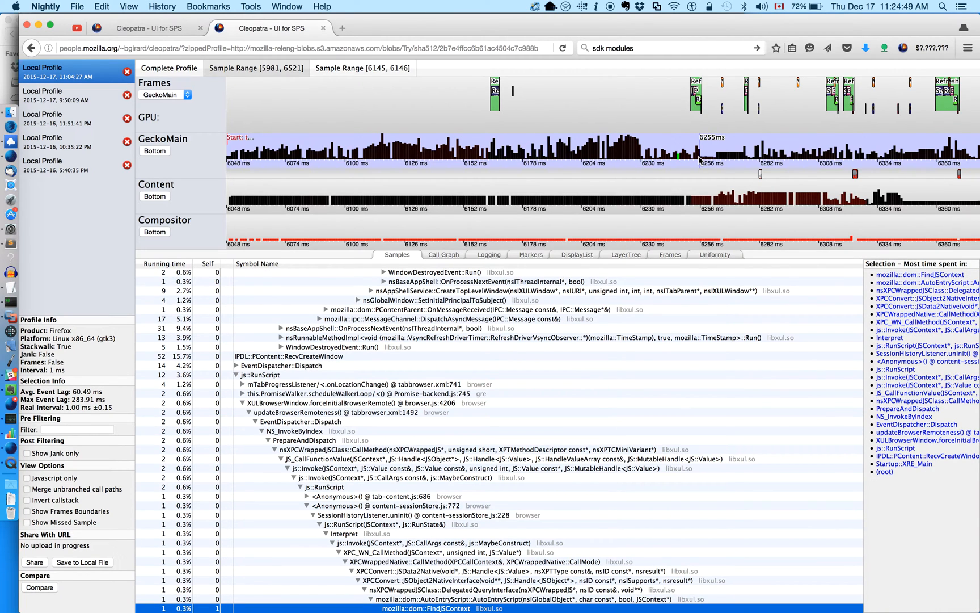
scroll(547, 319, "down", 3)
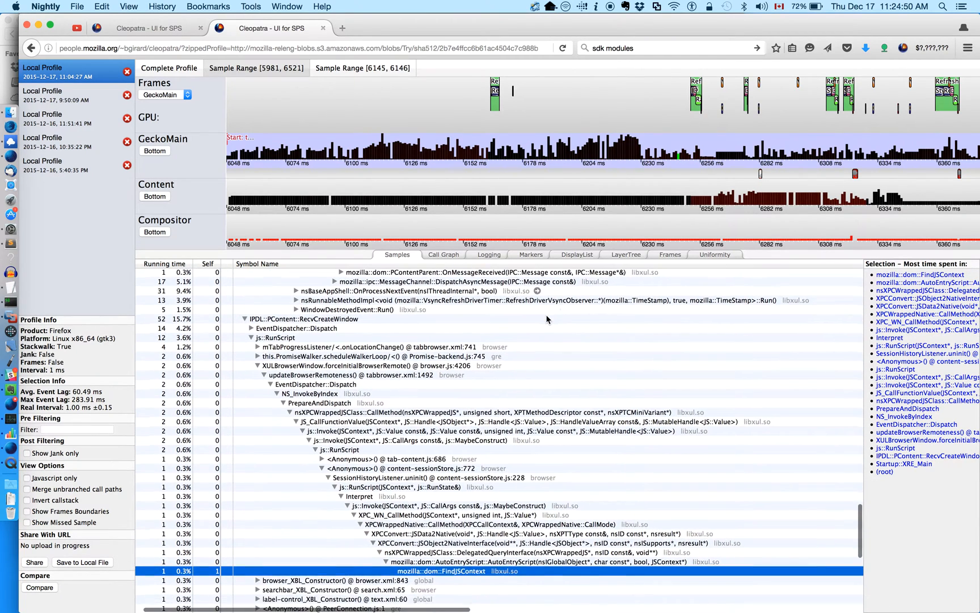
scroll(547, 318, "left", 2)
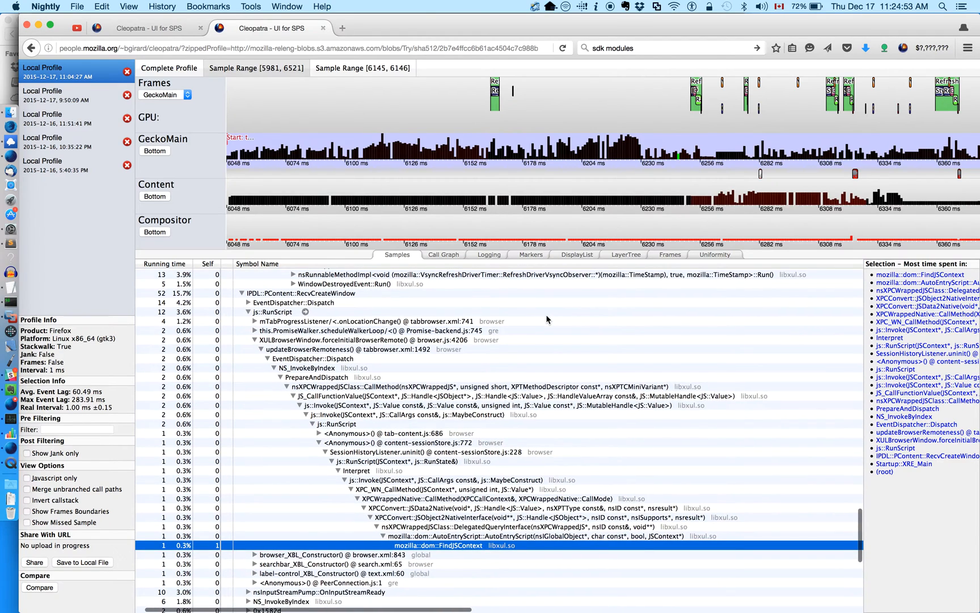
left_click(359, 338)
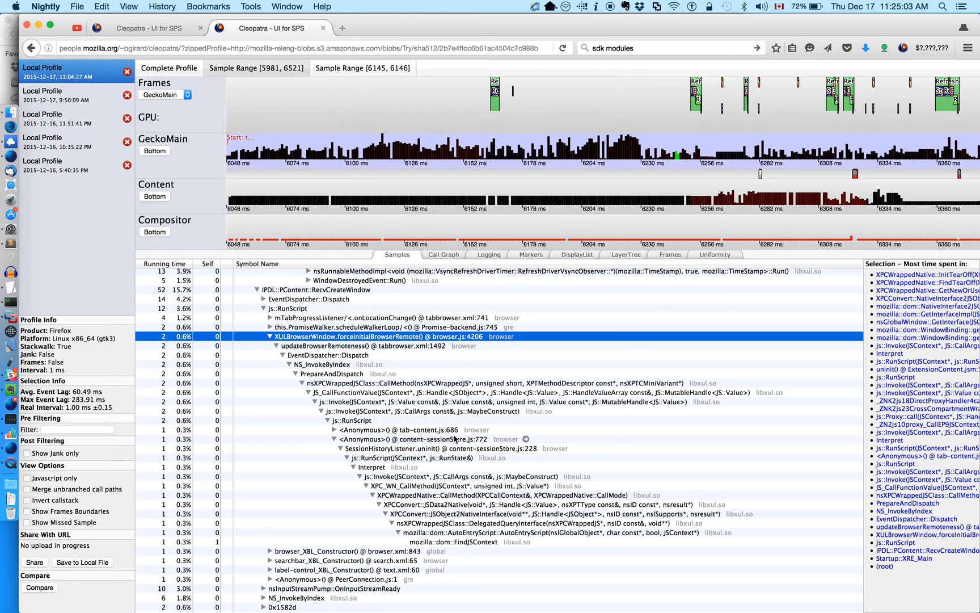
key("Left")
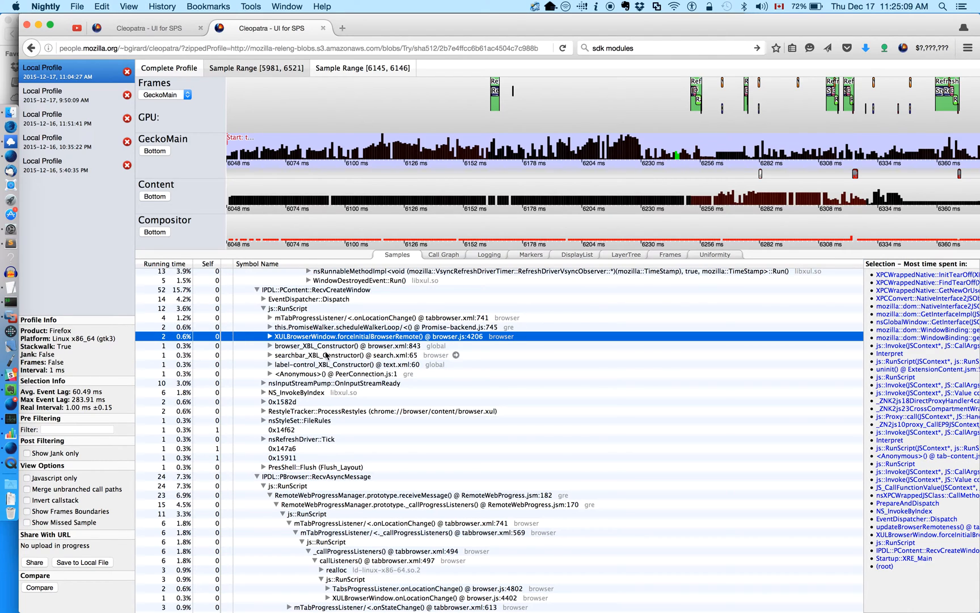
Step: Open the GeckoMain sample at about 6248 ms and select its get_securityUI() @ remote-browser.xml:20 and browser_XBL_Constructor() @ browser.xml:843 frames
left_click(683, 156)
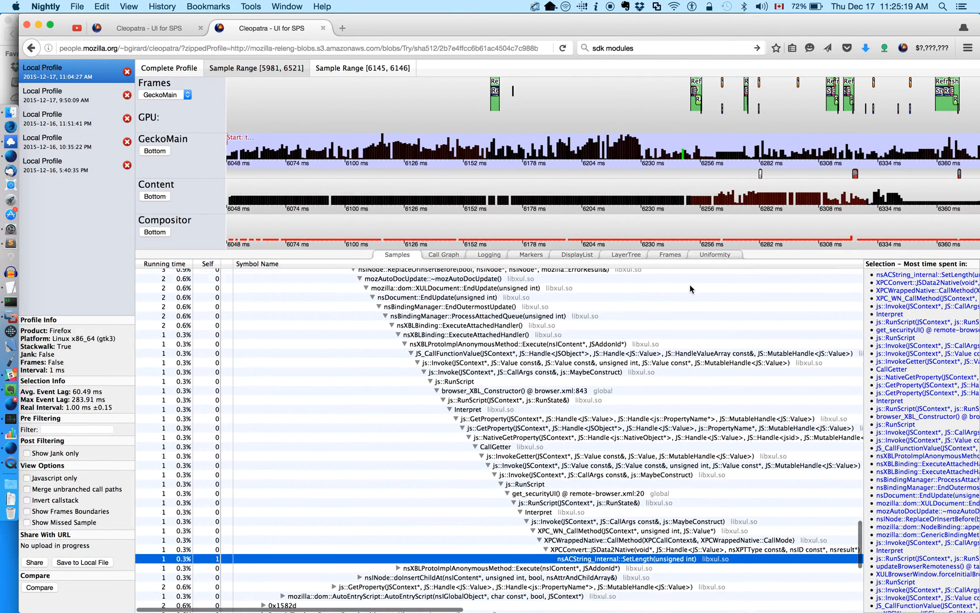
scroll(539, 448, "up", 2)
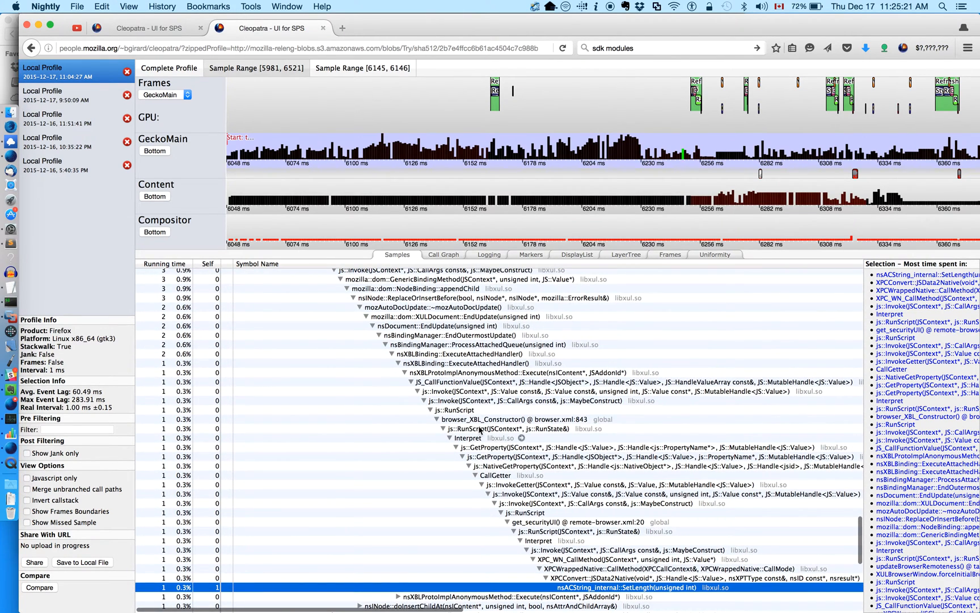
left_click(541, 524)
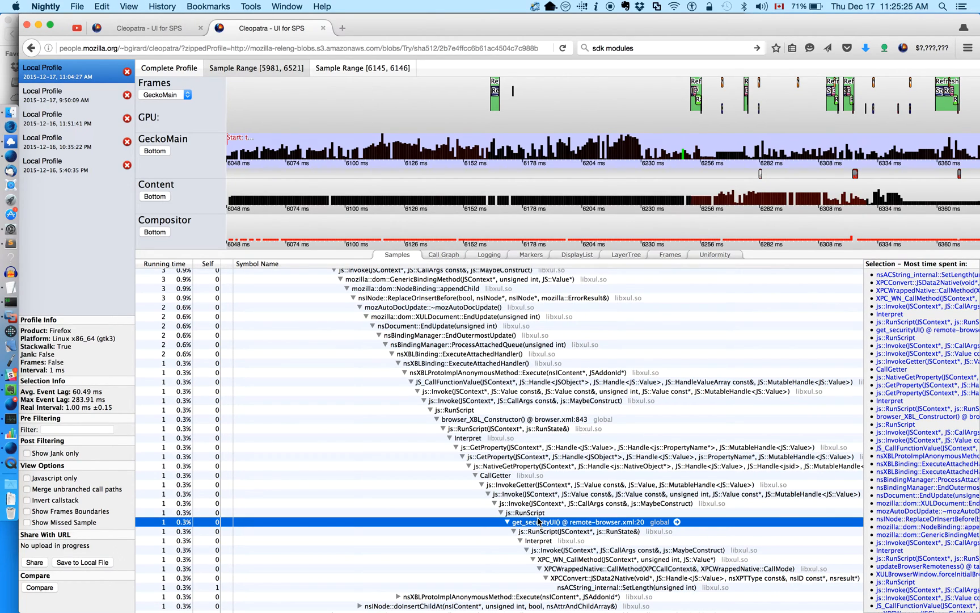
left_click(475, 422)
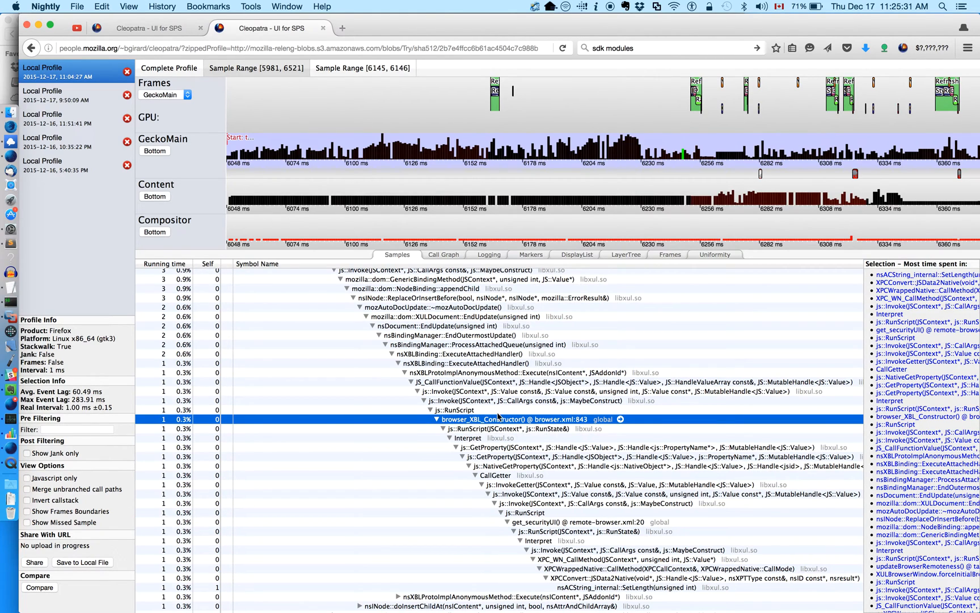
Step: Select XULBrowserWindow.forceInitialBrowserRemote() @ browser.js:4206 under NS_InvokeByIndex and examine the updateBrowserRemoteness() calls beneath it
scroll(465, 390, "up", 3)
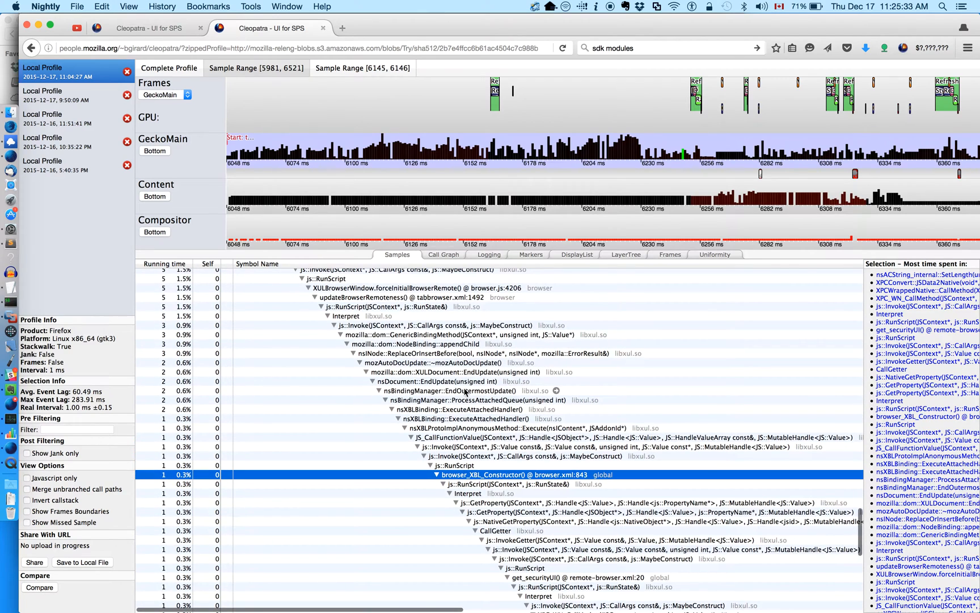
left_click(409, 324)
scroll(454, 375, "up", 2)
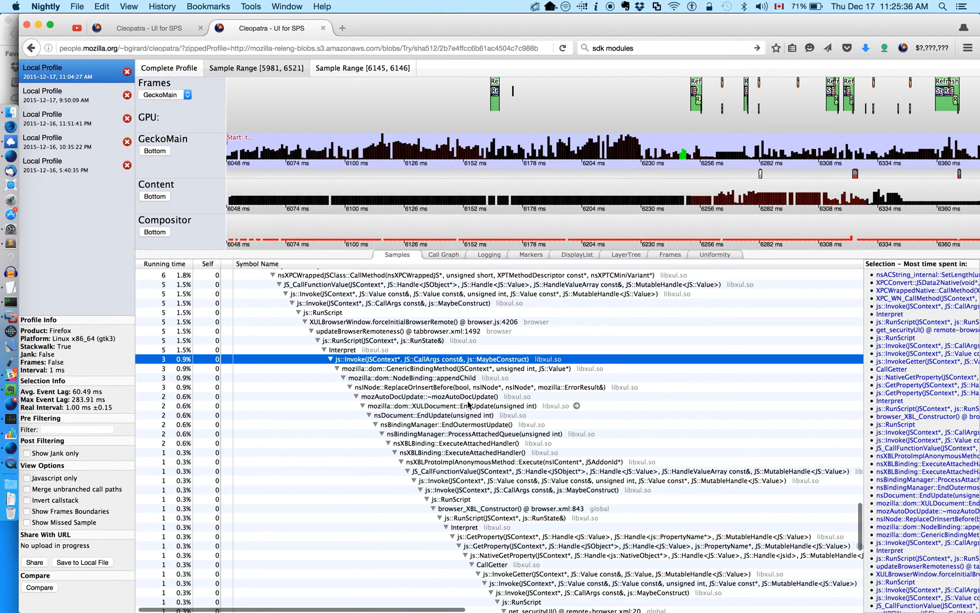
left_click(399, 323)
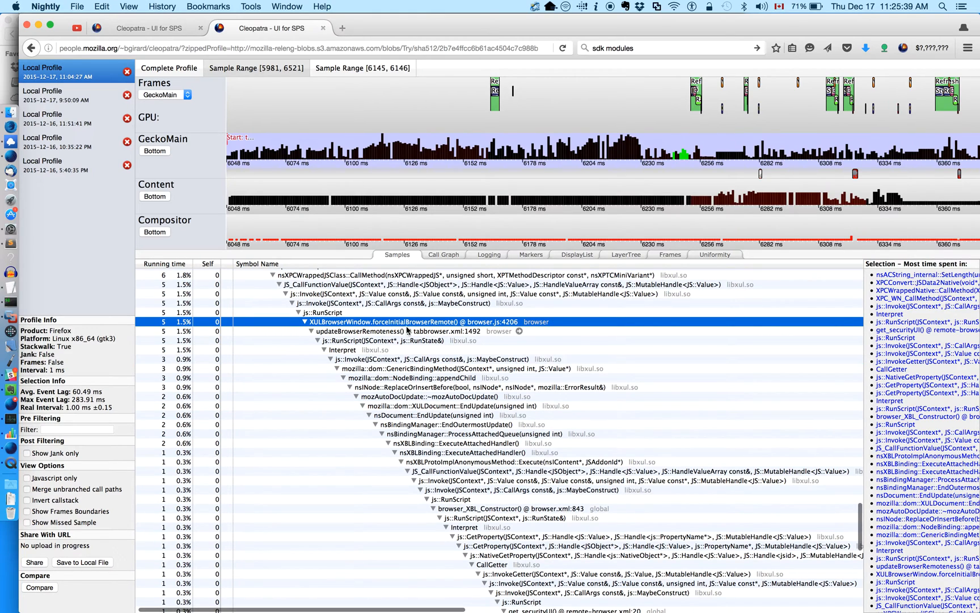
scroll(431, 341, "down", 5)
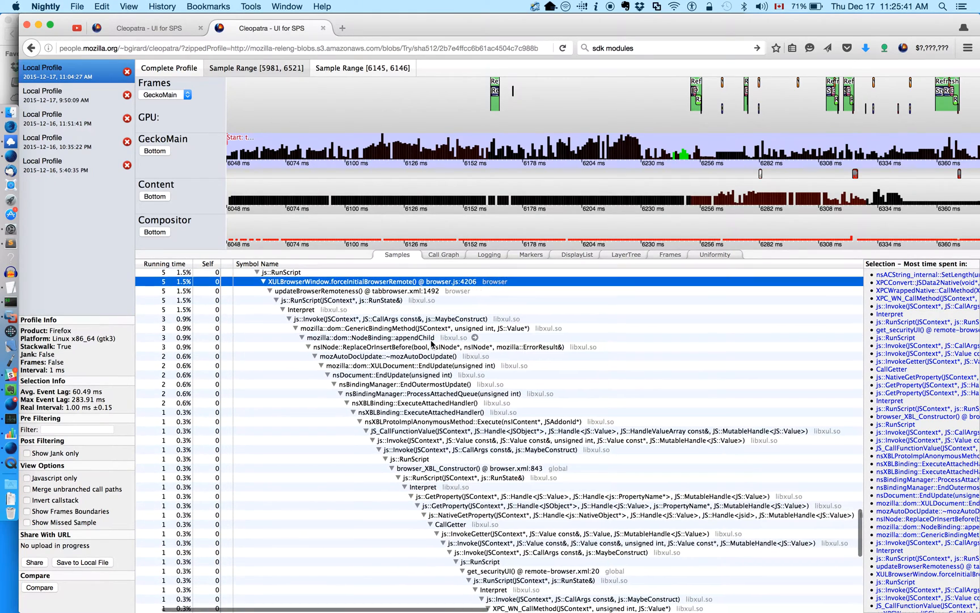
scroll(432, 344, "down", 2)
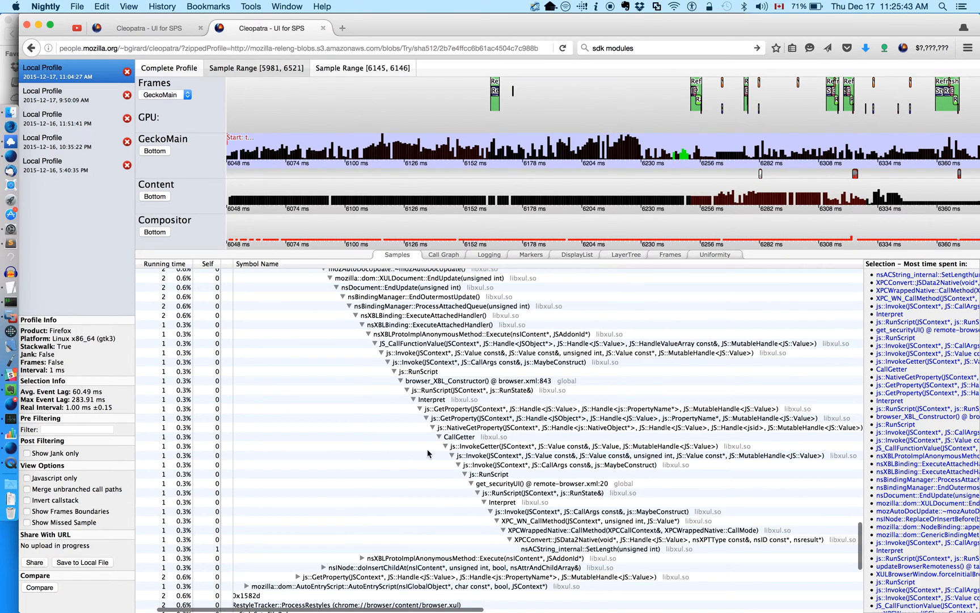
scroll(419, 465, "up", 9)
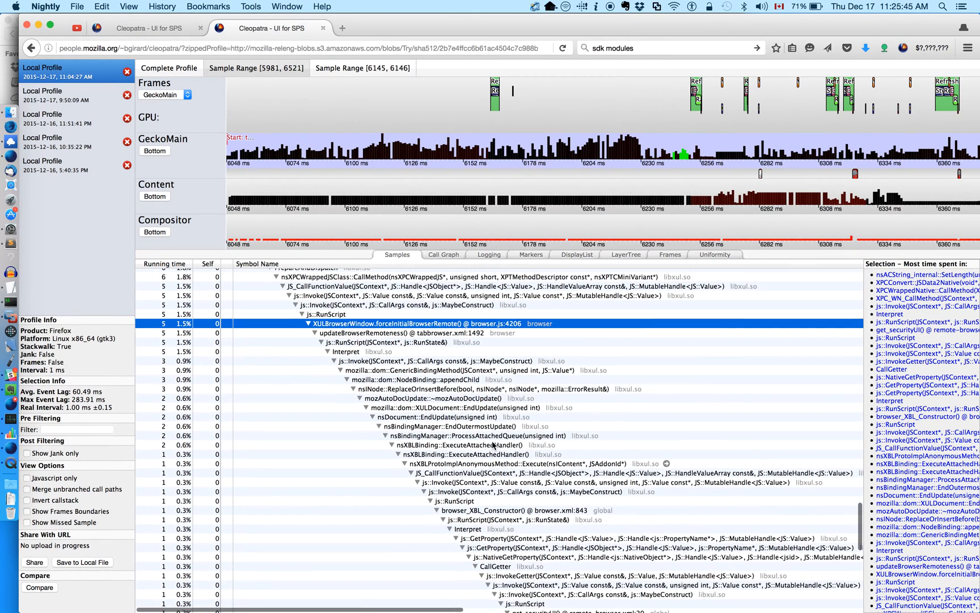
scroll(397, 402, "up", 2)
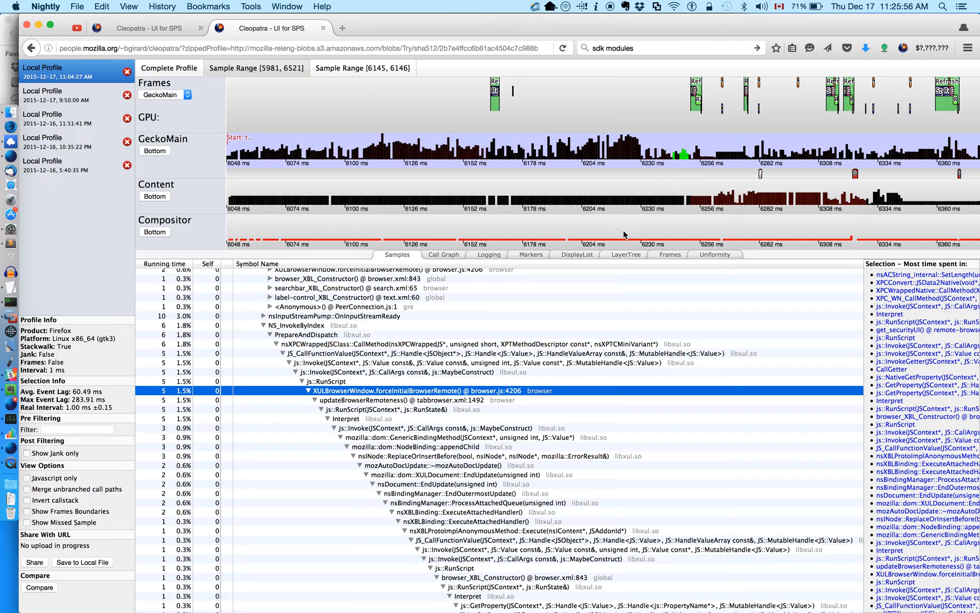
Step: Open the GeckoMain sample at about 6253 ms and highlight all samples of its PresShell::Paint frame
left_click(696, 157)
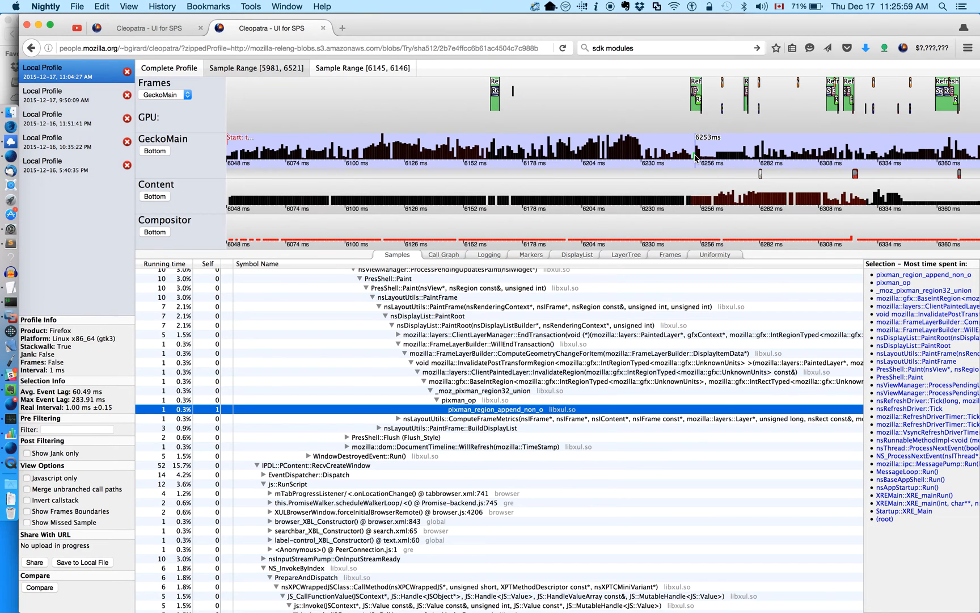
scroll(562, 376, "up", 5)
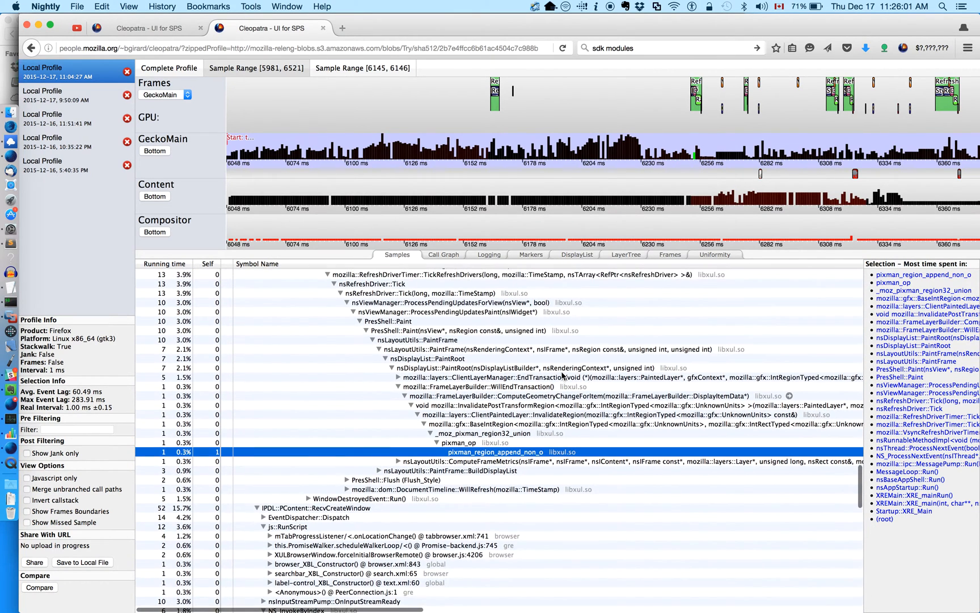
left_click(390, 345)
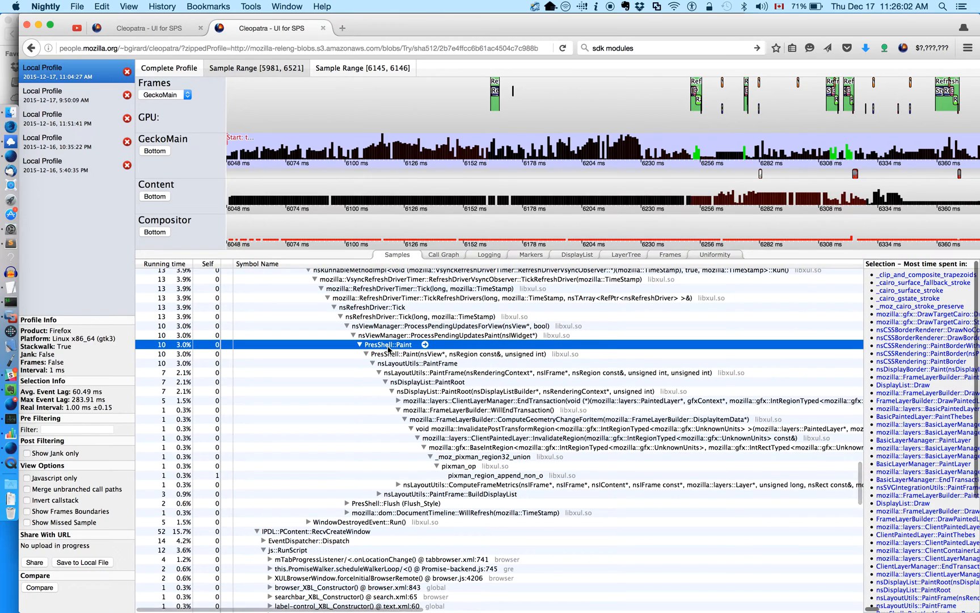
scroll(407, 392, "up", 5)
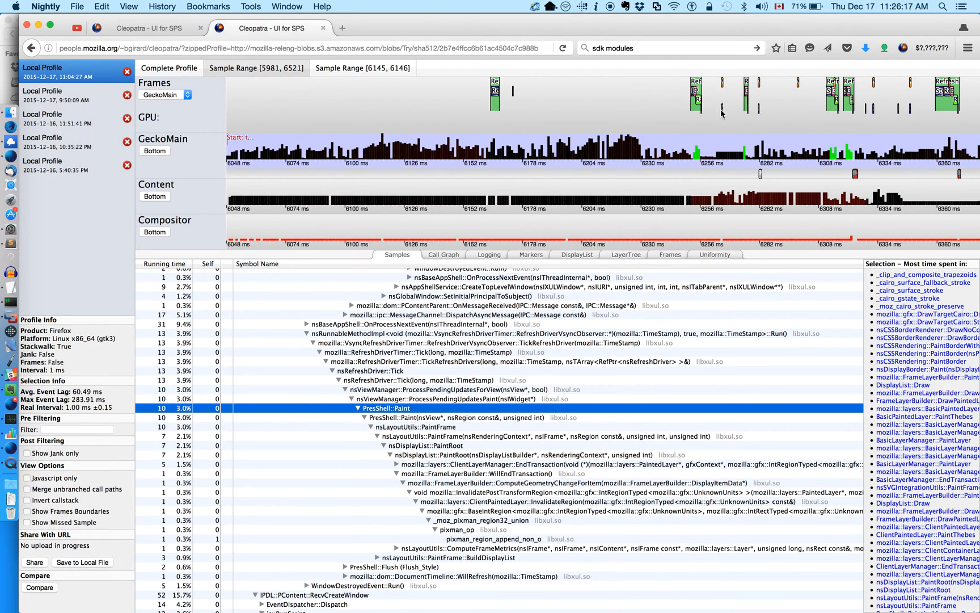
Step: Select the GeckoMain sample at about 6252 ms, where the refresh frame begins, and view its nsRefreshDriver::Tick entry
mouse_move(722, 113)
mouse_move(694, 97)
left_click(693, 162)
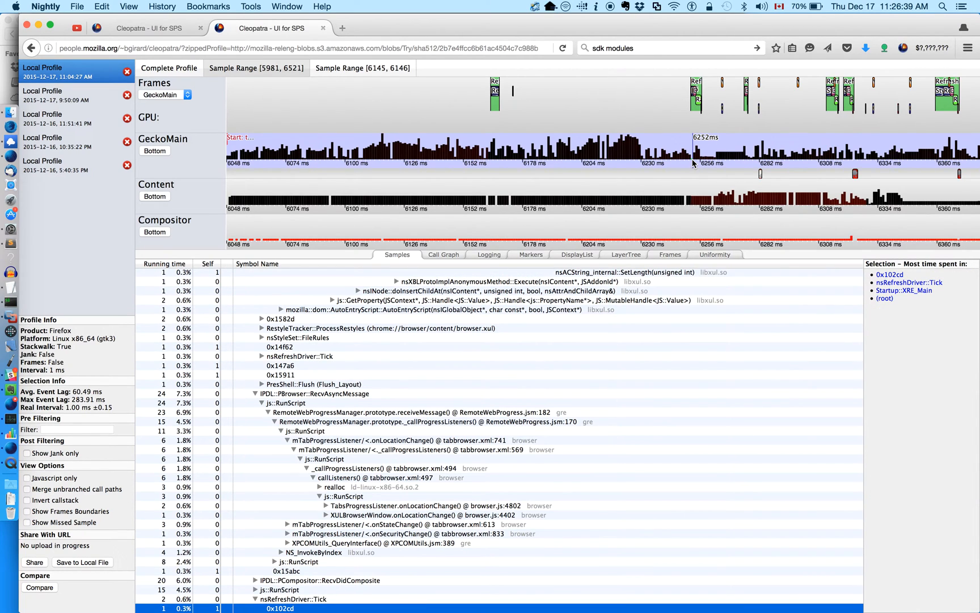
scroll(549, 370, "down", 1)
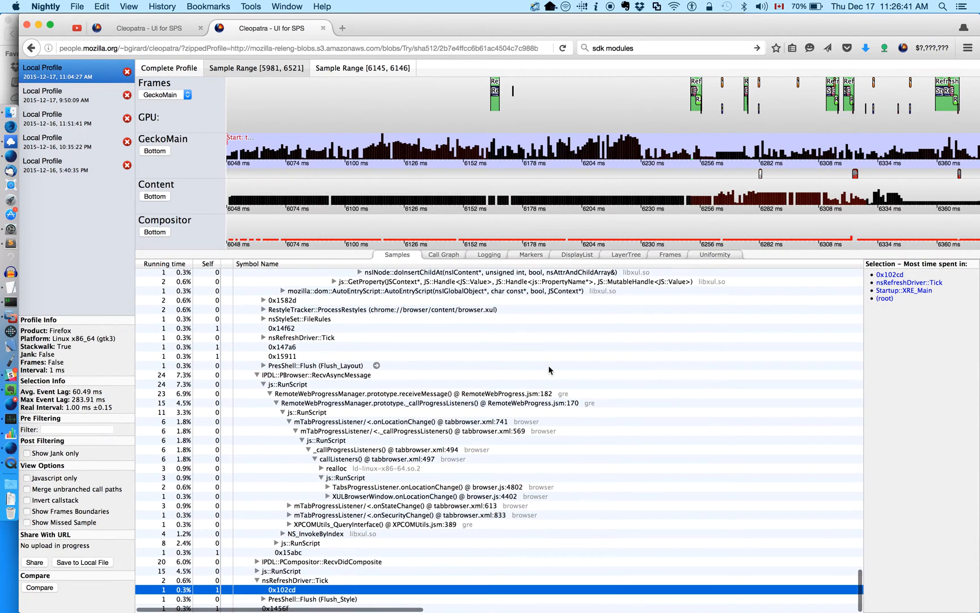
Step: Select the GeckoMain sample at about 6260 ms, expand nsThread::ProcessNextEvent, and select nsBaseAppShell::OnProcessNextEvent
left_click(710, 159)
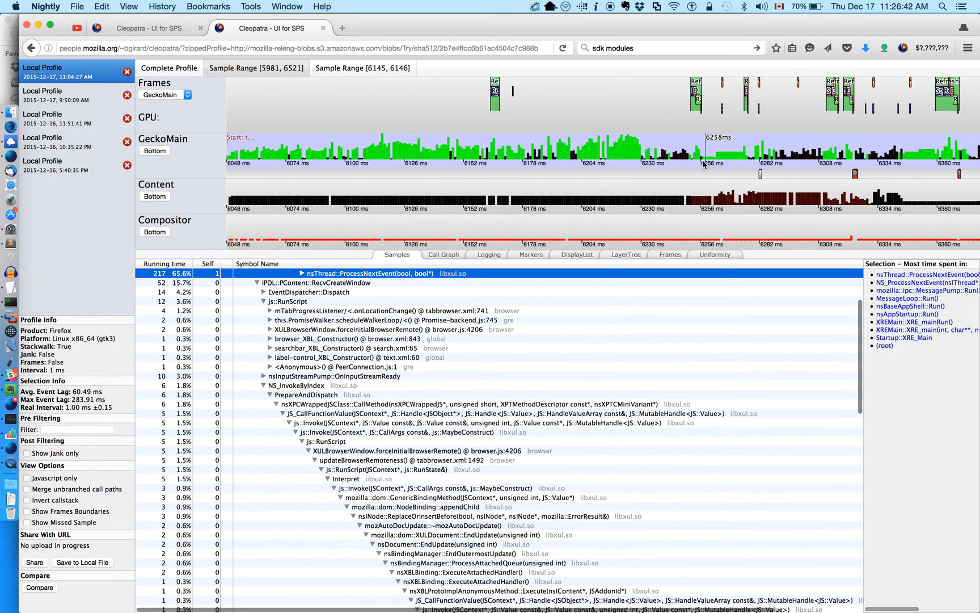
scroll(521, 360, "up", 3)
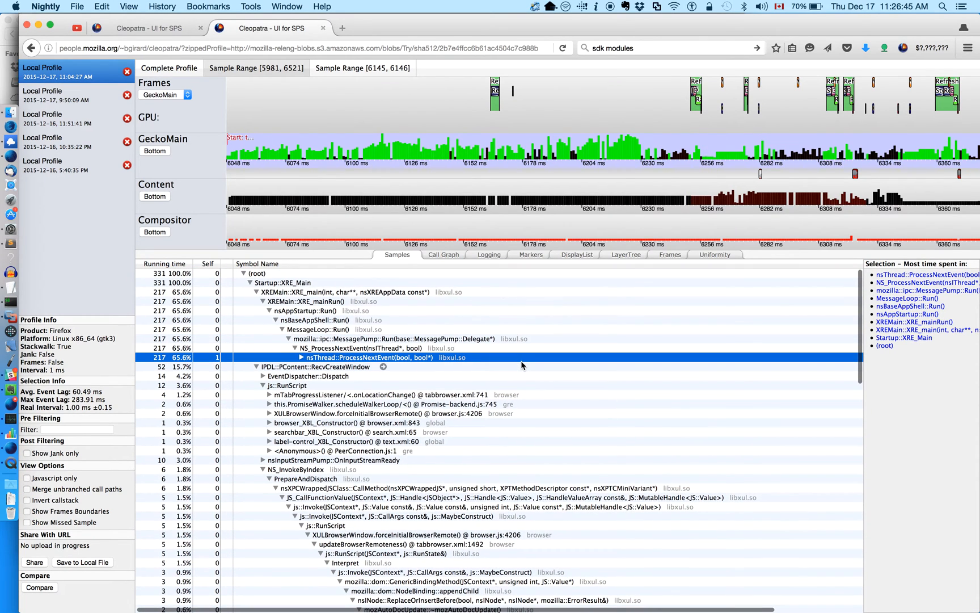
left_click(302, 357)
left_click(364, 377)
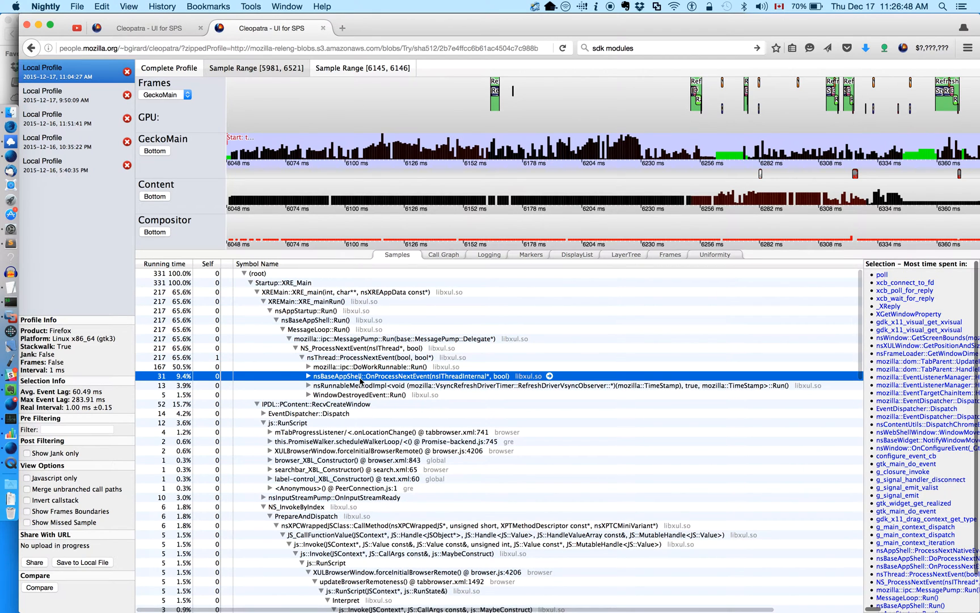
Step: Expand nsBaseAppShell::OnProcessNextEvent through the g_main_context and gtk_main_do_event frames down to configure_event_cb
key("Right")
key("Right")
key("Right")
key("Right")
key("Right")
key("Right")
key("Right")
key("Right")
key("Right")
key("Right")
key("Right")
key("Right")
key("Right")
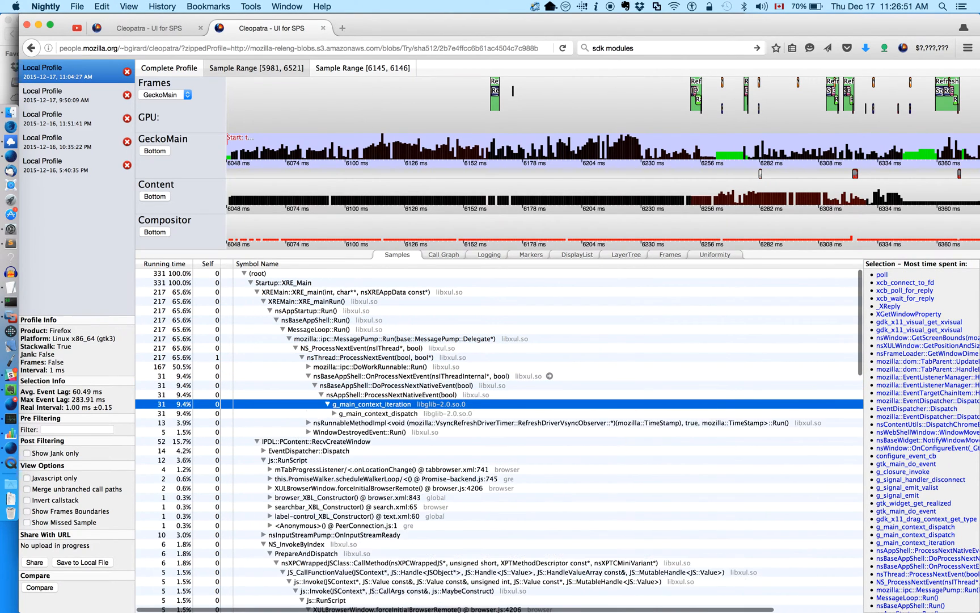
key("Right")
key("Right")
key("Right")
key("Right")
key("Right")
key("Right")
key("Right")
key("Right")
key("Right")
key("Right")
key("Right")
key("Right")
key("Right")
key("Right")
key("Right")
key("Right")
key("Right")
key("Right")
key("Right")
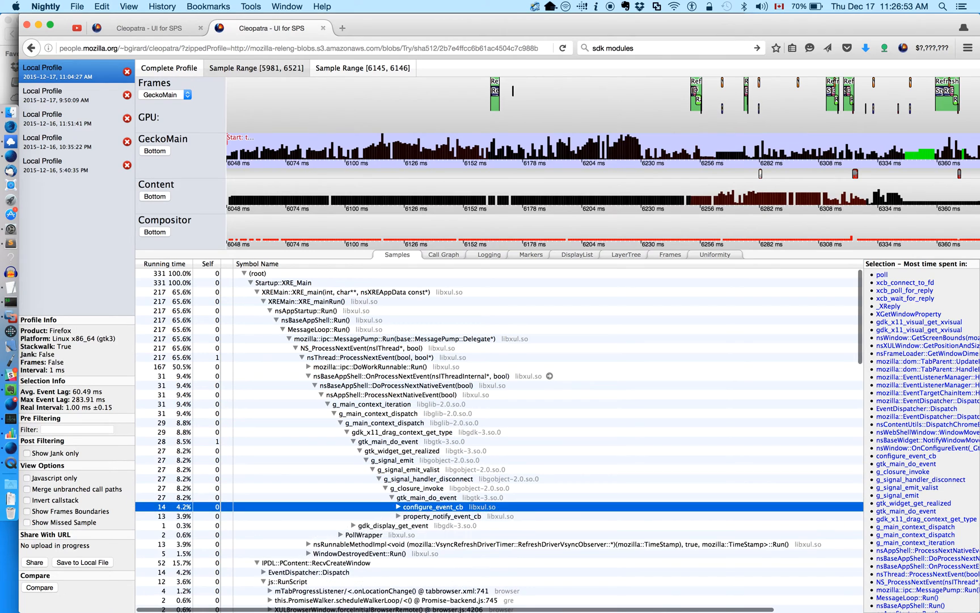
Step: Expand configure_event_cb through nsWindow::OnConfigureEvent and nsWebShellWindow::WindowMoved down to EventListenerManager::HandleEventSubType
key("Right")
key("Right")
key("Right")
key("Right")
key("Right")
key("Right")
key("Right")
key("Right")
key("Right")
key("Right")
key("Right")
key("Right")
key("Right")
key("Right")
key("Right")
key("Right")
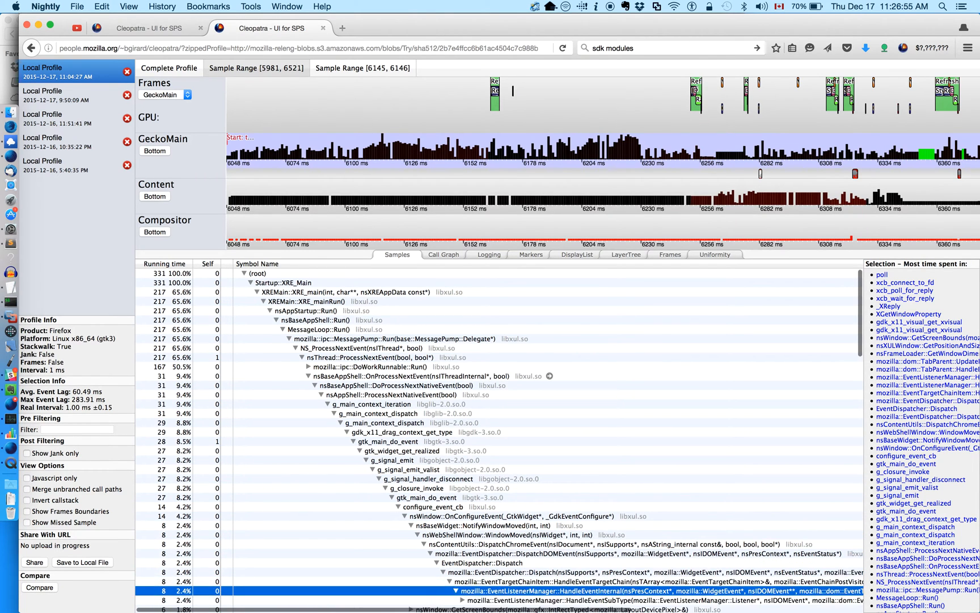
scroll(332, 442, "down", 3)
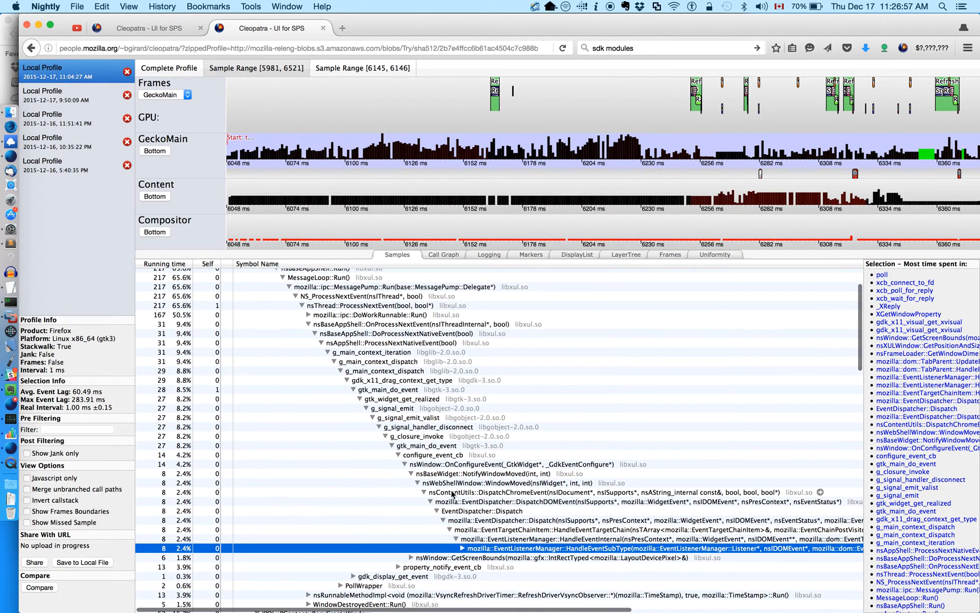
Step: Select nsWebShellWindow::WindowMoved and its DispatchChromeEvent call, and expand EventListenerManager::HandleEventSubType to TabParent::HandleEvent
left_click(472, 485)
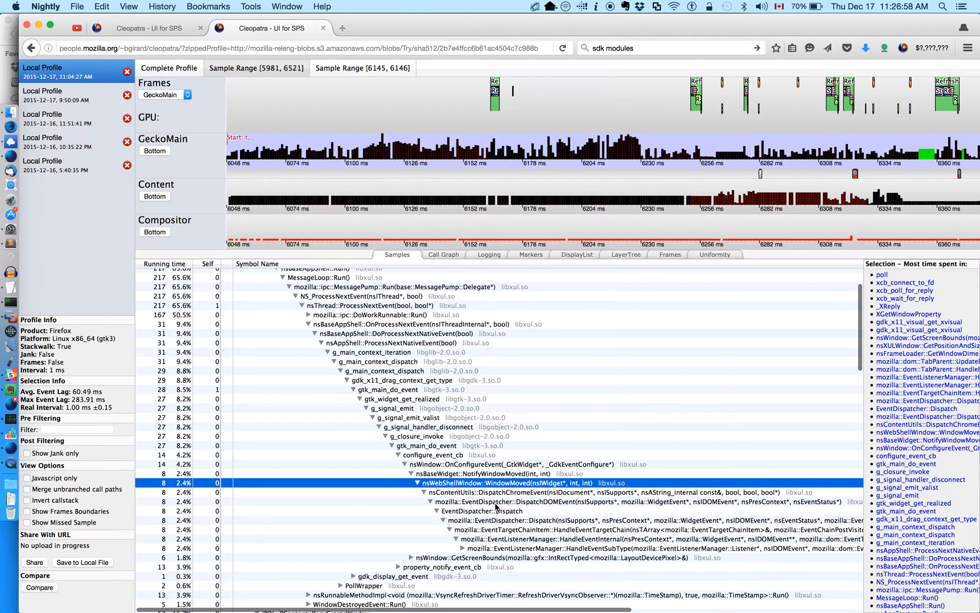
left_click(512, 494)
left_click(515, 548)
key("Right")
key("Right")
key("Right")
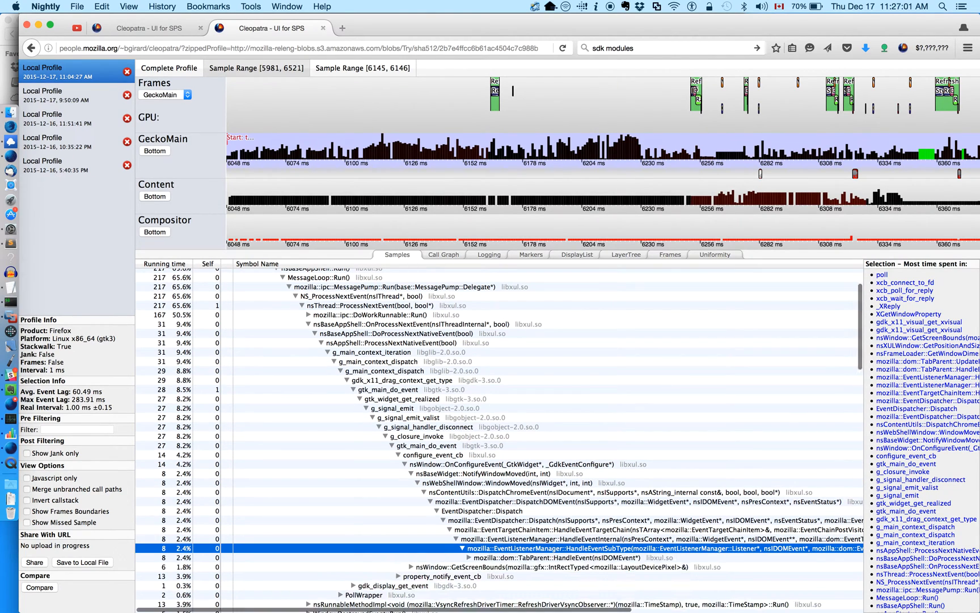
Step: Expand TabParent::HandleEvent through UpdatePosition, nsWindow::GetScreenBounds and XGetWindowProperty down to the poll frame
key("Right")
key("Right")
key("Right")
key("Right")
key("Right")
key("Right")
key("Right")
key("Right")
key("Right")
key("Right")
key("Right")
key("Right")
key("Right")
key("Right")
key("Right")
key("Right")
key("Right")
key("Right")
key("Right")
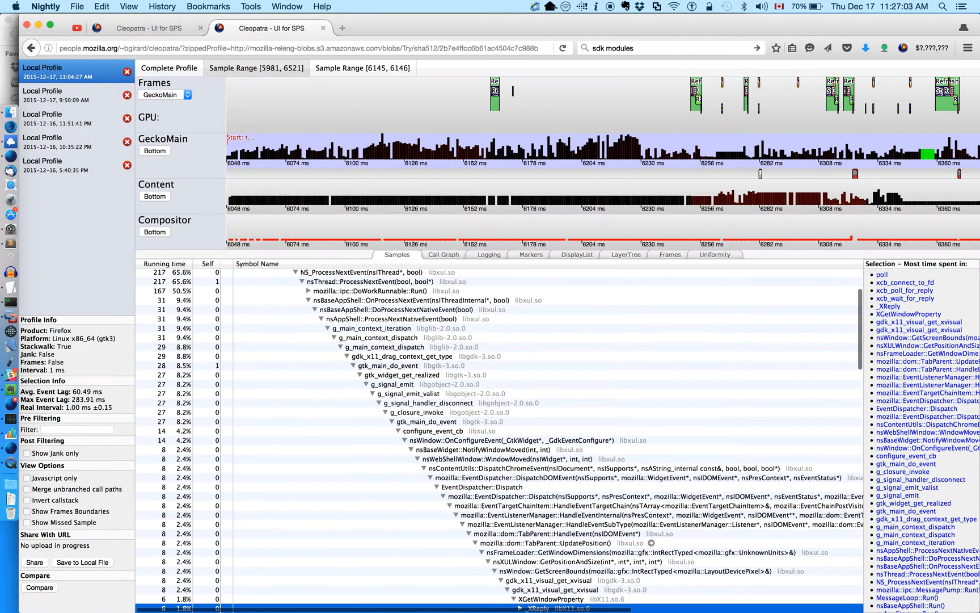
key("Right")
key("Right")
key("Right")
key("Right")
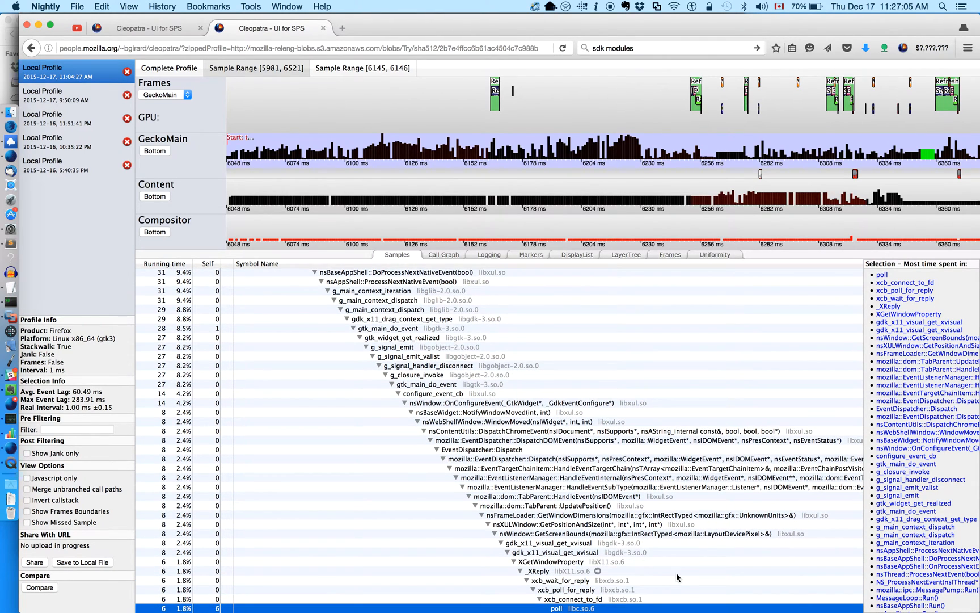
Step: Select TabParent::UpdatePosition, the poll frame and nsWindow::GetScreenBounds in turn to examine that call path
left_click(583, 469)
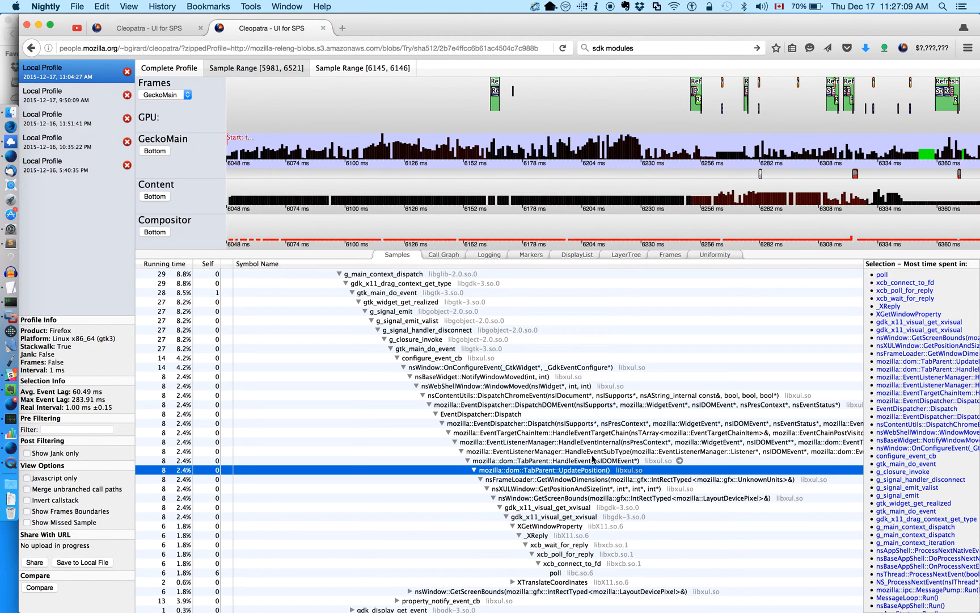
scroll(593, 457, "down", 3)
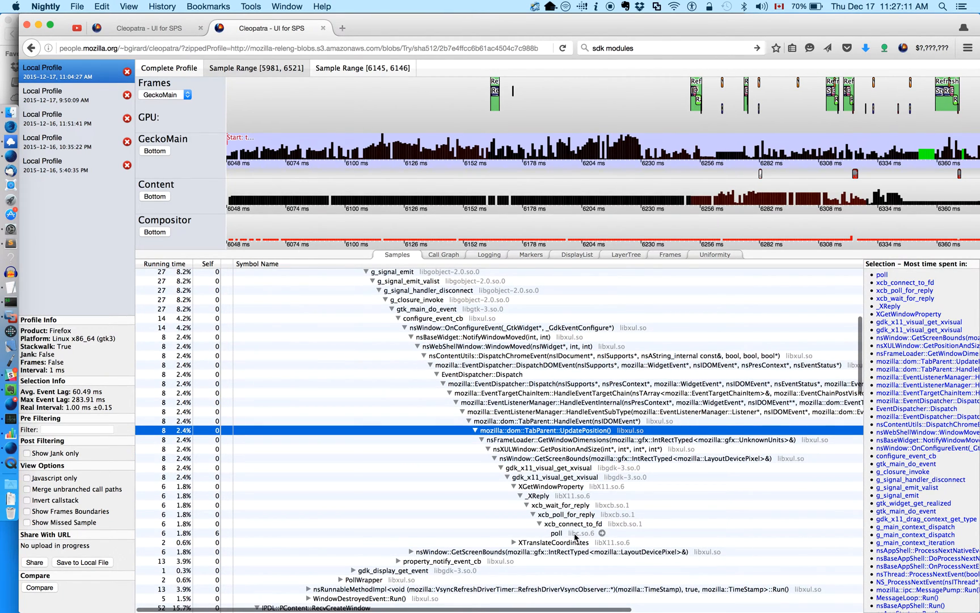
left_click(575, 534)
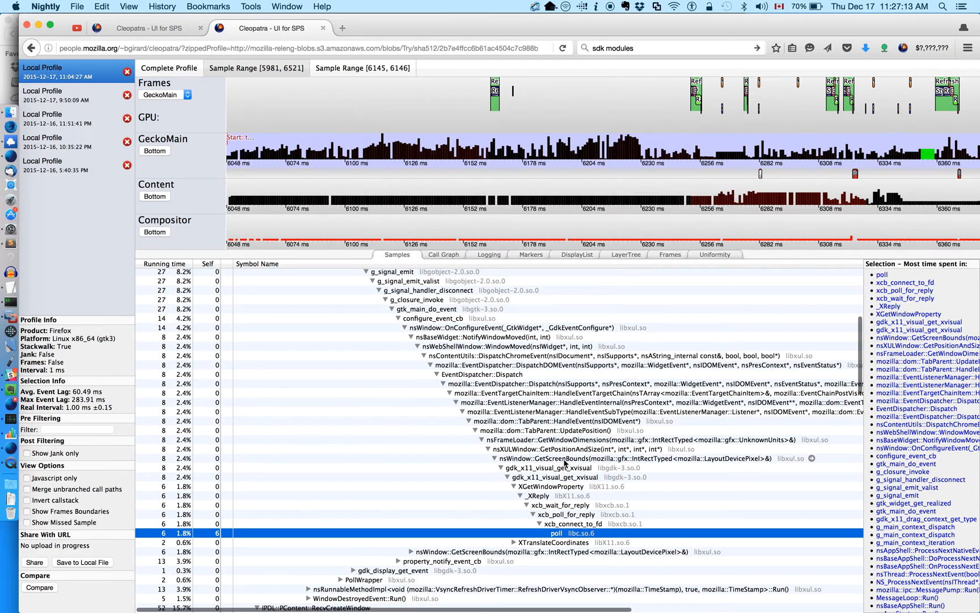
left_click(564, 461)
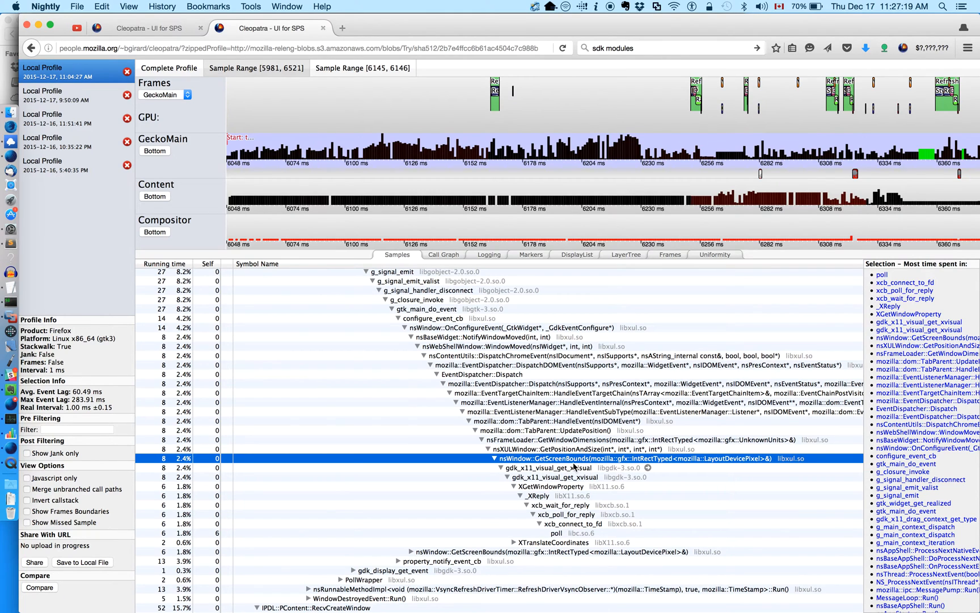
scroll(568, 481, "down", 3)
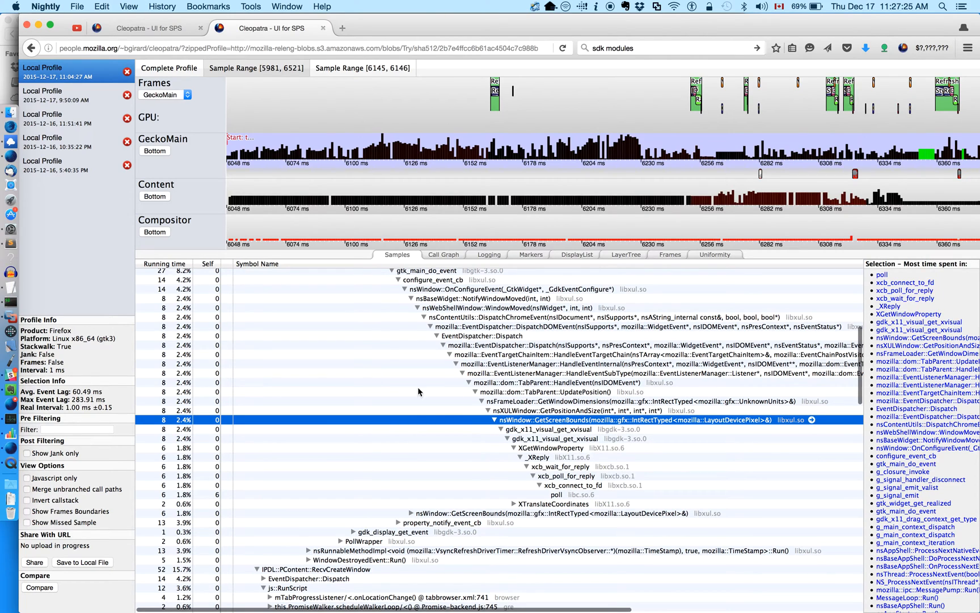
Step: Switch to the 9:50:09 AM profile, select its GeckoMain sample at 4369 ms, and filter the samples by GetScreenBounds
left_click(154, 30)
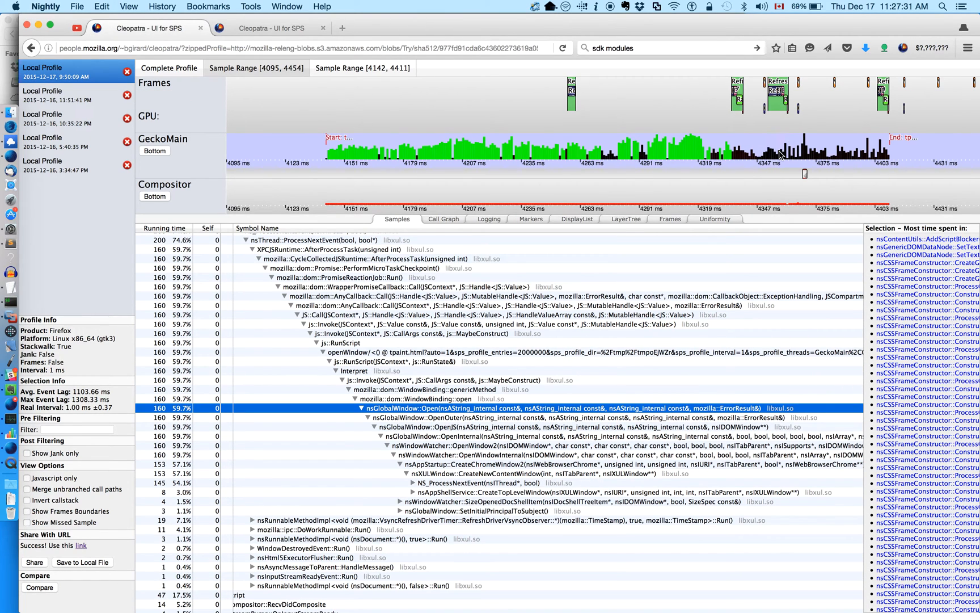
left_click(805, 154)
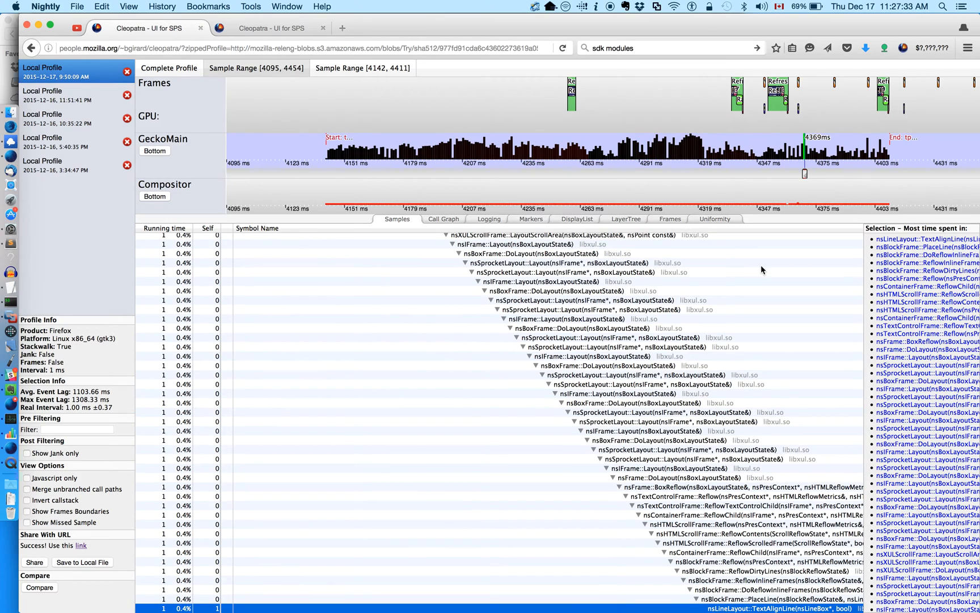
left_click(84, 429)
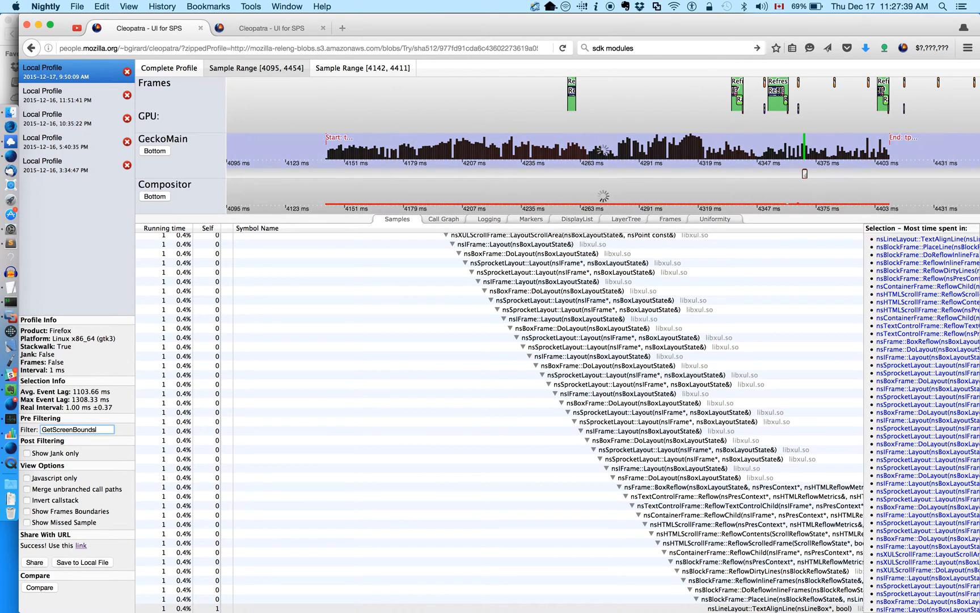
Step: Select the filtered GeckoMain sample at 4321 ms and examine nsWindow::GetScreenBounds under nsXULWindow::SavePersistentAttributes
left_click(778, 148)
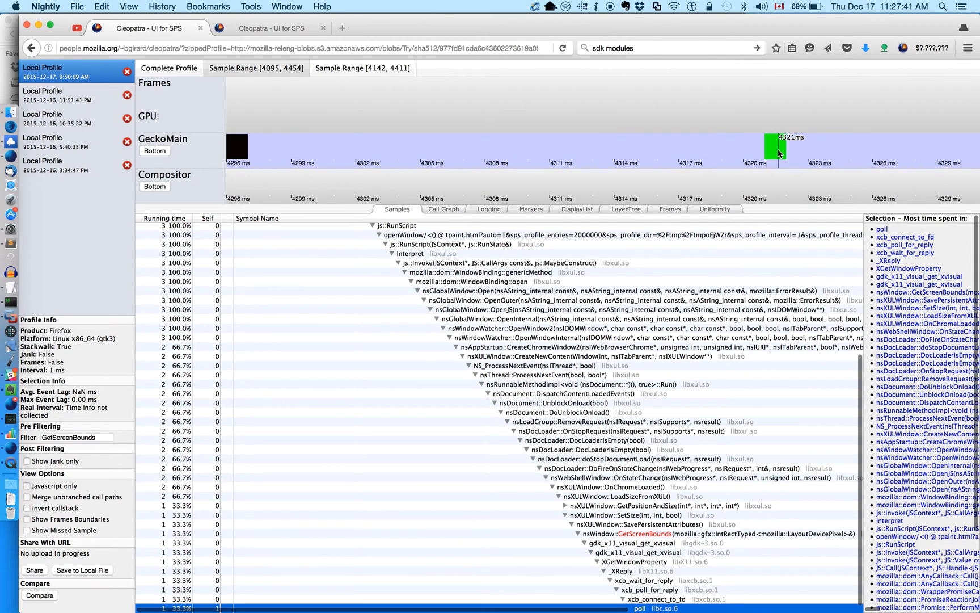
scroll(616, 534, "down", 1)
left_click(617, 525)
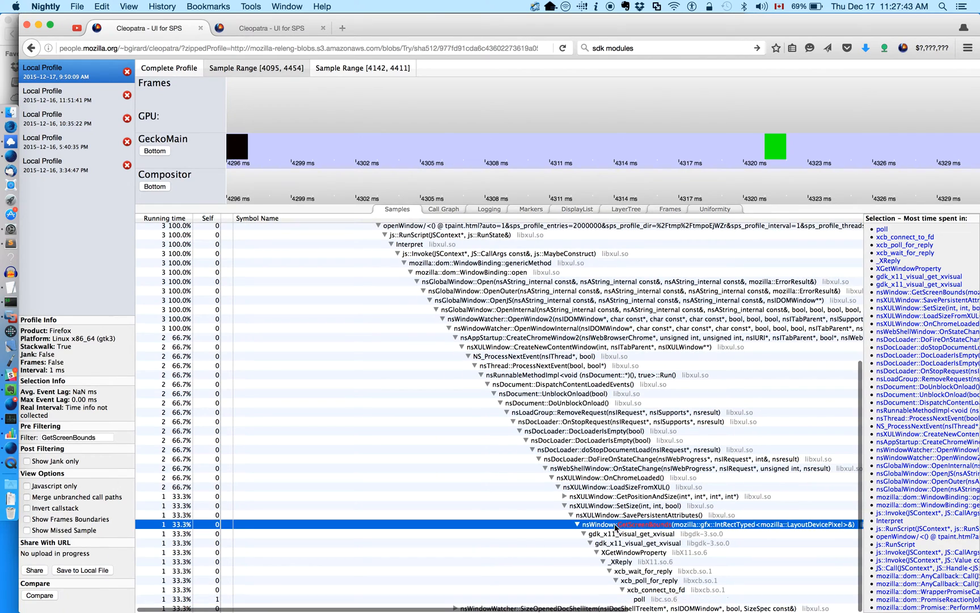
left_click(618, 514)
left_click(620, 525)
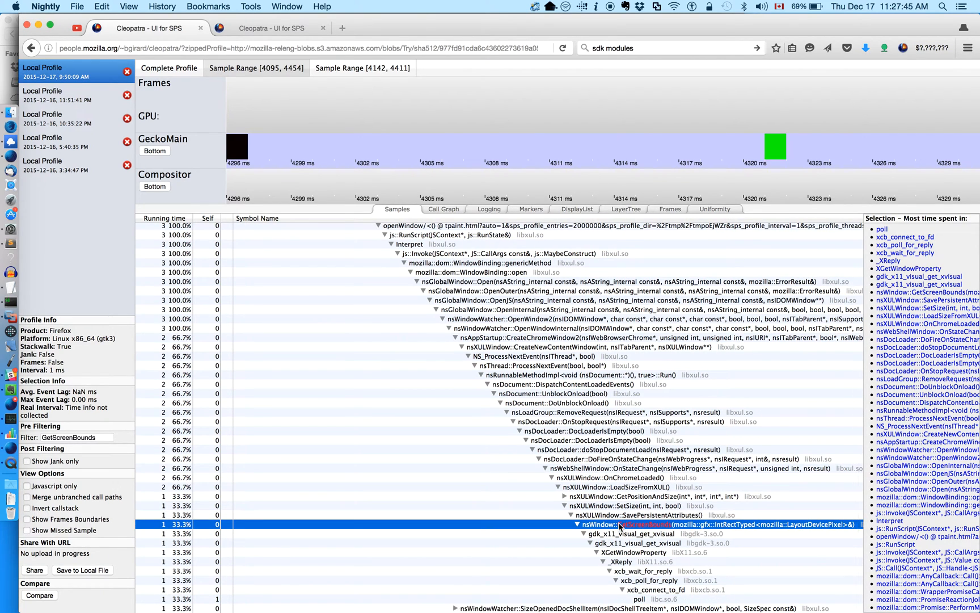
scroll(592, 474, "up", 5)
scroll(592, 474, "down", 5)
scroll(592, 474, "right", 2)
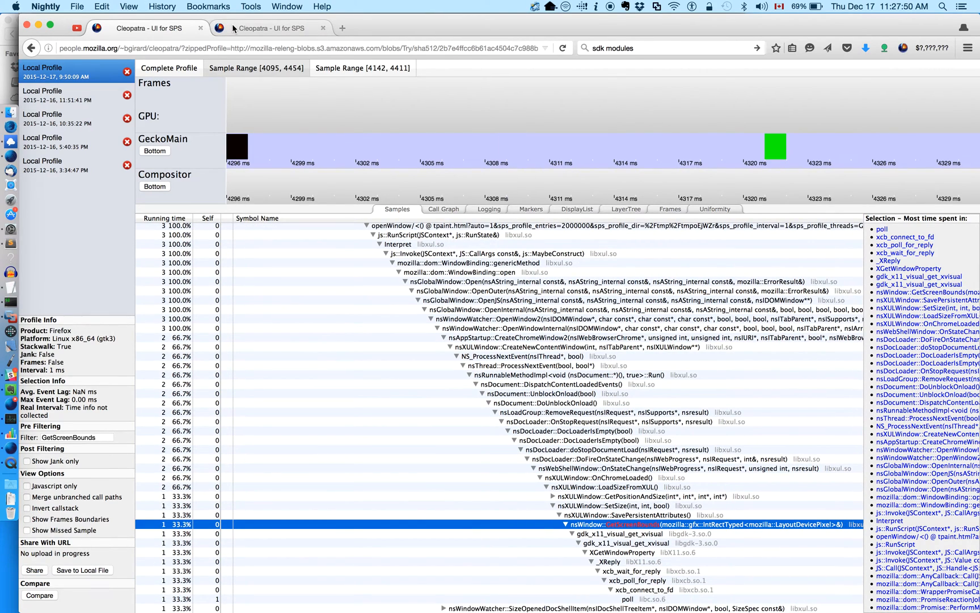
Step: Compare the nsWindow::GetScreenBounds call paths between the 11:04:27 AM and 9:50:09 AM profiles, ending on the 11:04:27 AM one
key("ctrl+Tab")
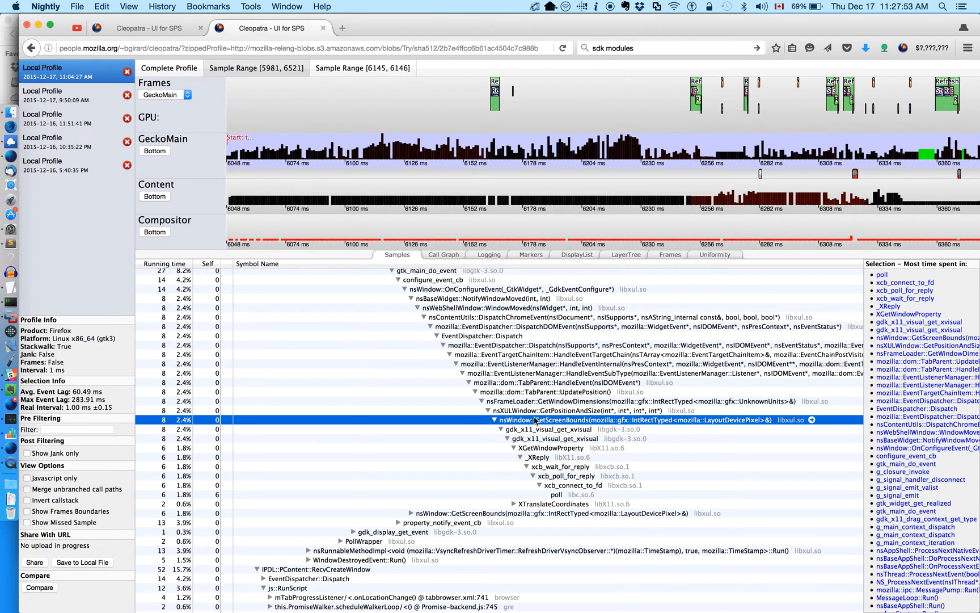
left_click(155, 33)
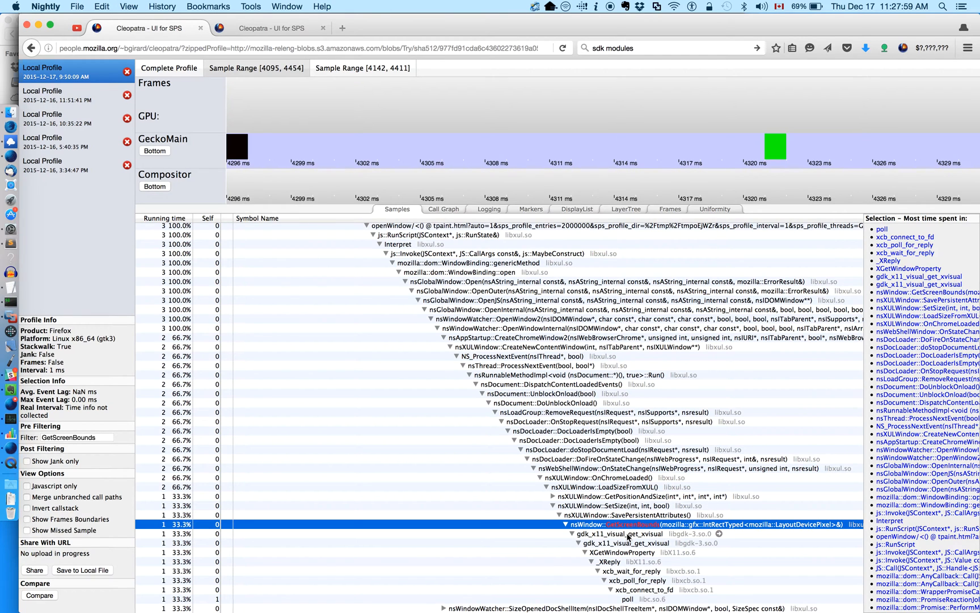
scroll(628, 537, "up", 3)
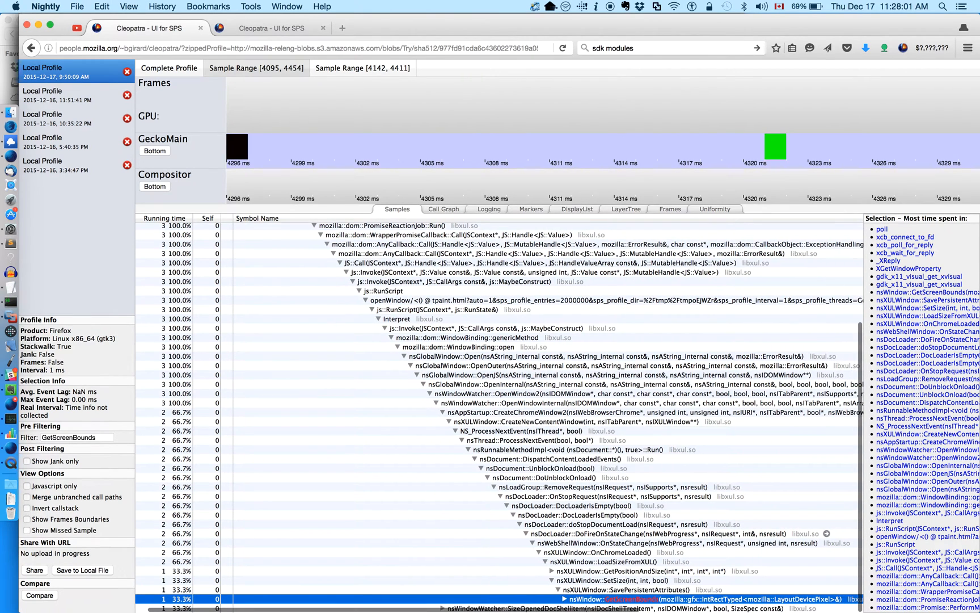
key("Right")
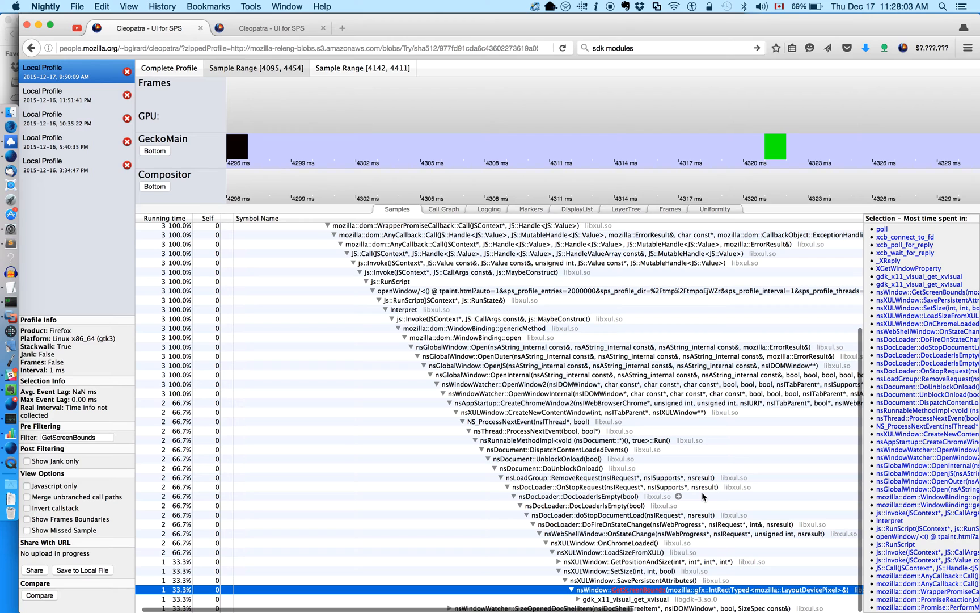
left_click(279, 29)
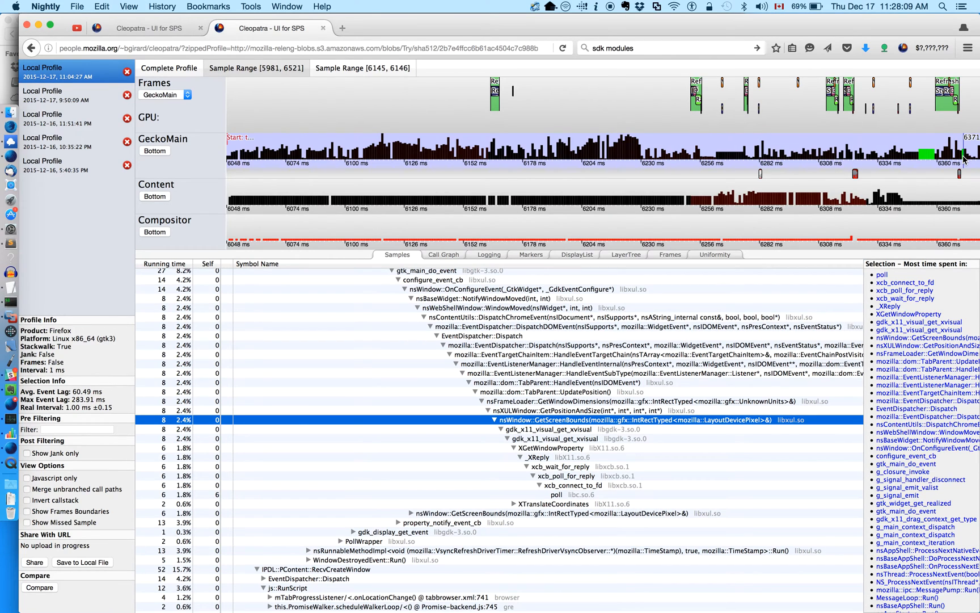
Step: Select the GeckoMain sample at about 6350 ms and compare the GetScreenBounds calls under nsXULWindow::GetPositionAndSize and nsWindow::OnConfigureEvent
left_click(912, 160)
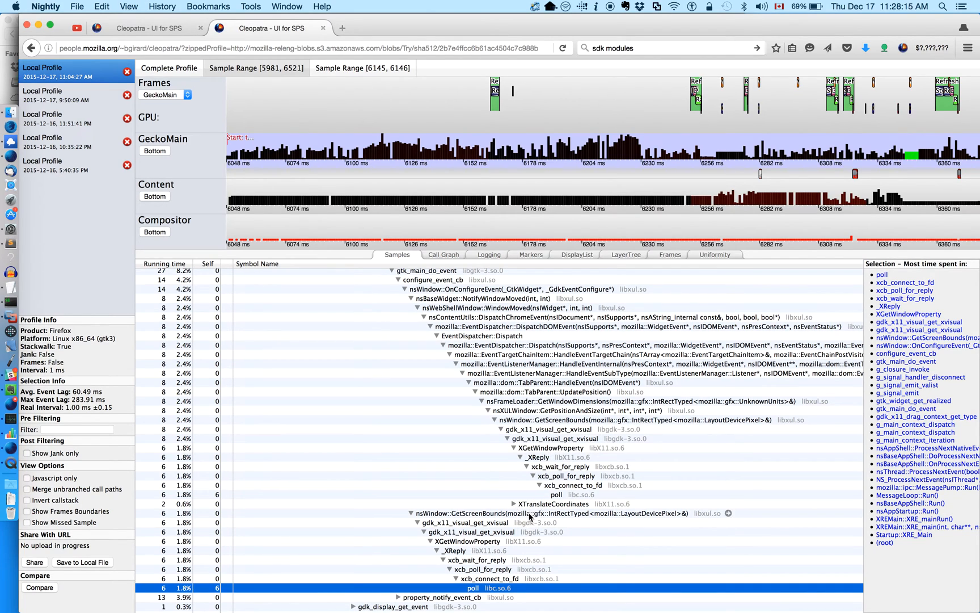
left_click(531, 514)
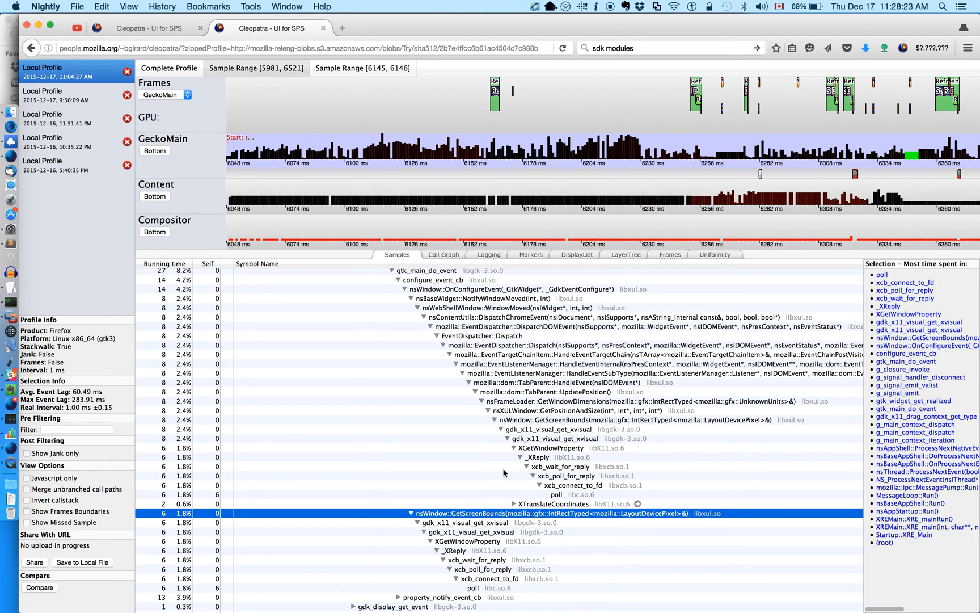
left_click(540, 421)
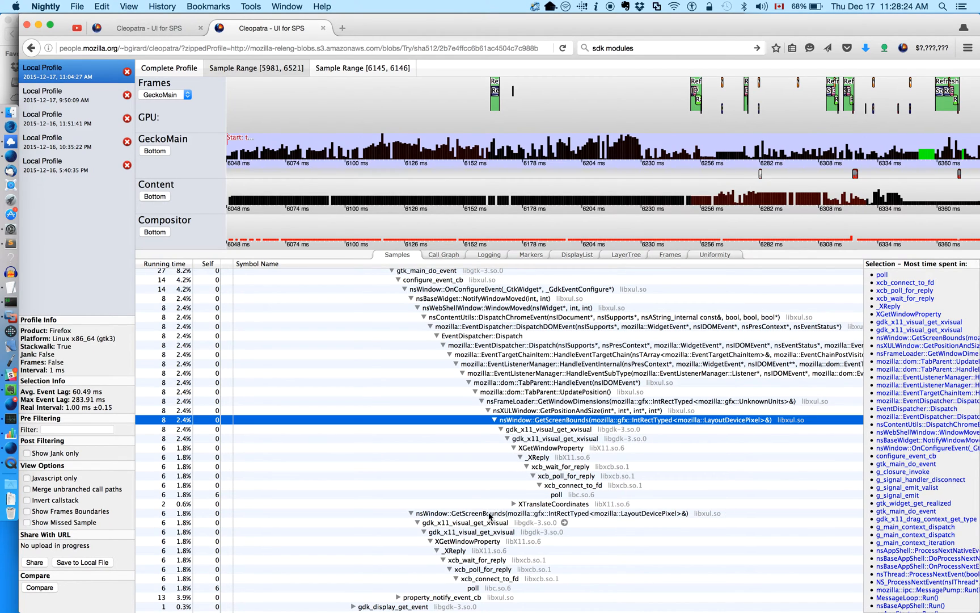
left_click(562, 515)
left_click(540, 421)
left_click(539, 517)
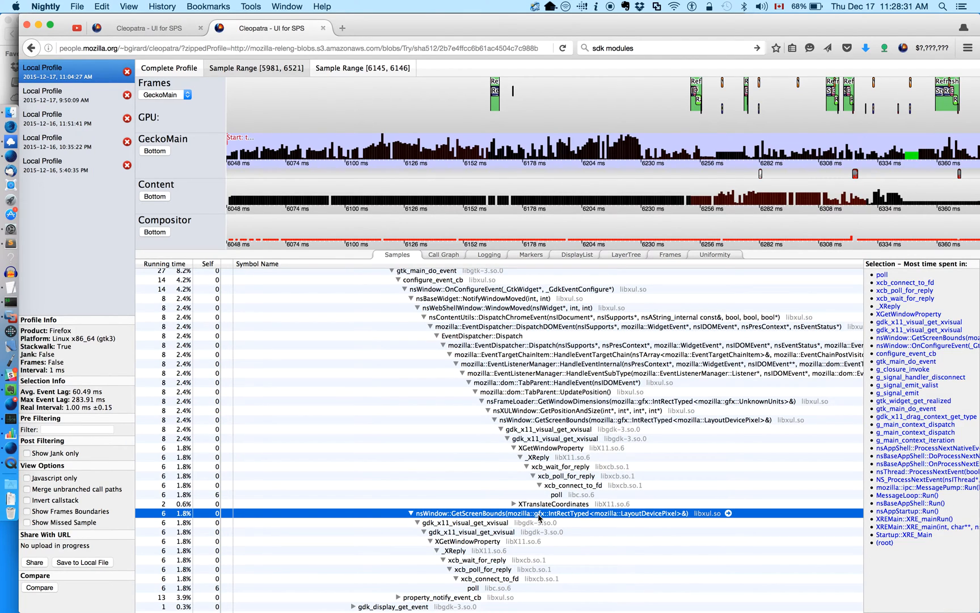
Step: Collapse nsWebShellWindow::WindowMoved under NotifyWindowMoved and compare nsWindow::OnConfigureEvent with its direct GetScreenBounds call
scroll(417, 514, "up", 2)
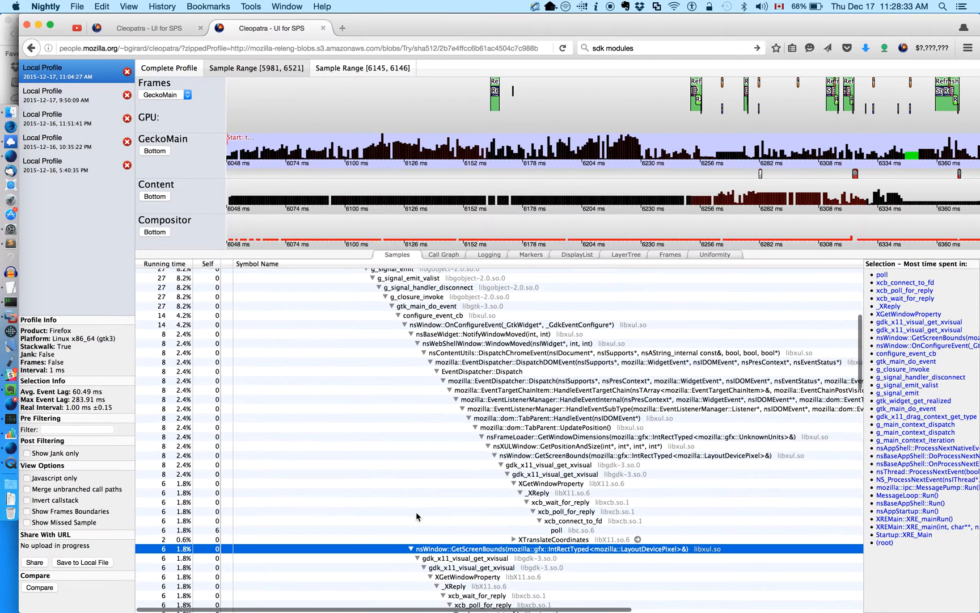
left_click(418, 348)
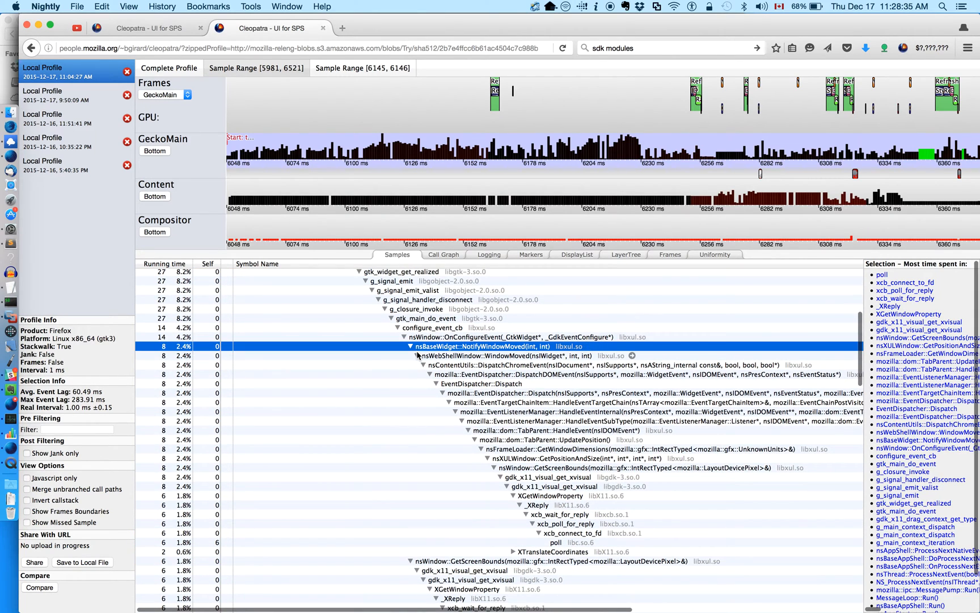
left_click(417, 356)
left_click(417, 365)
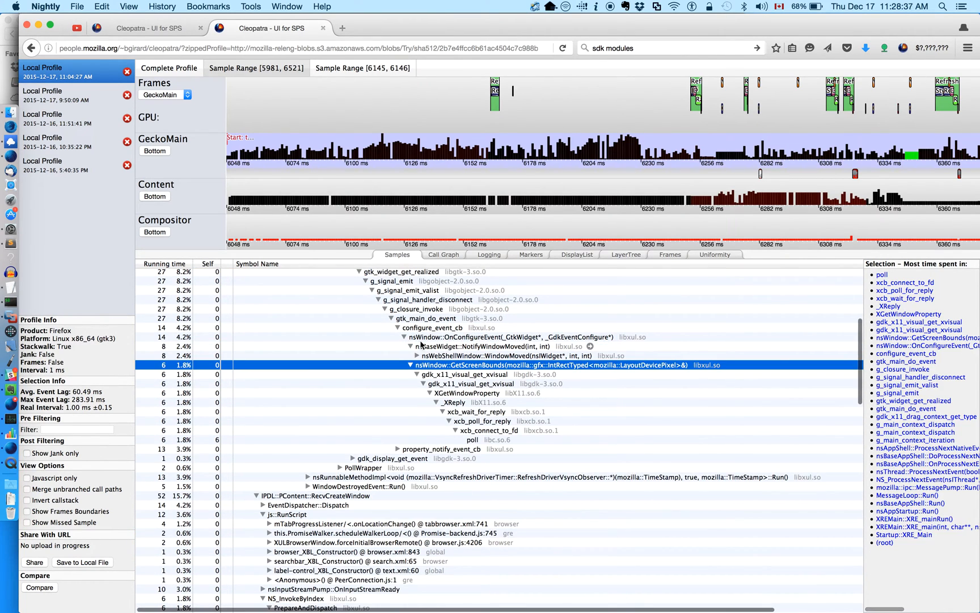
left_click(424, 339)
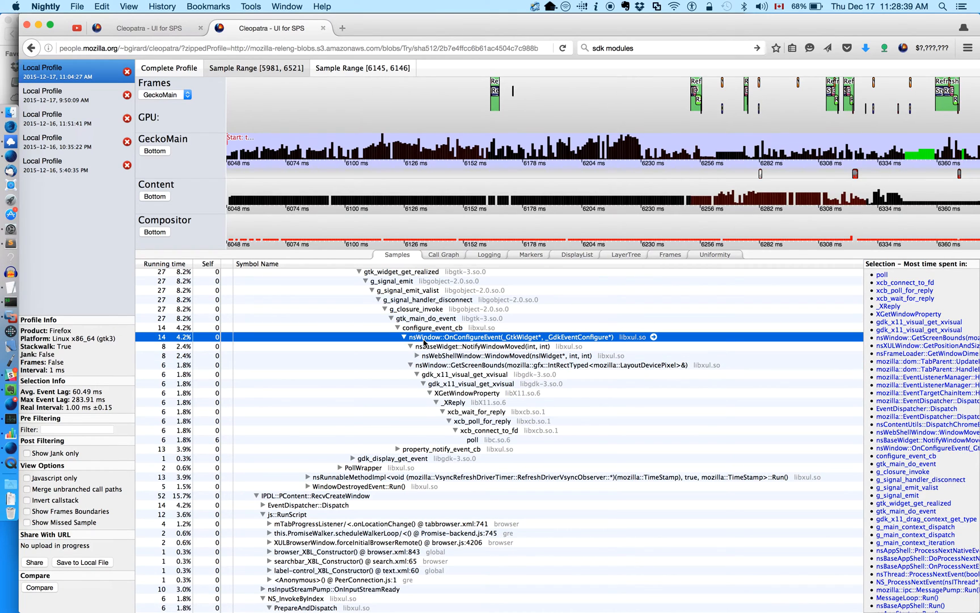
left_click(428, 366)
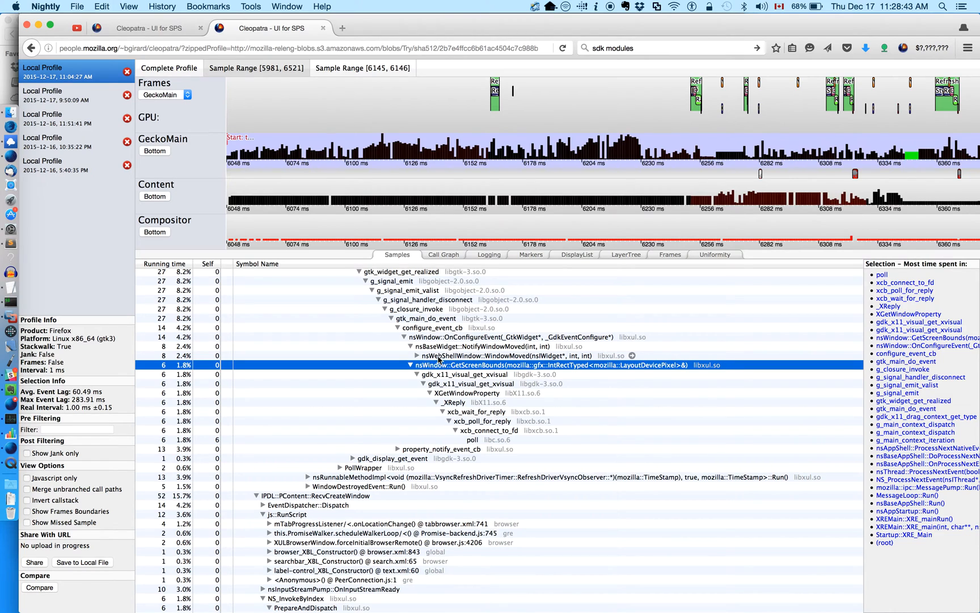
Step: Expand nsWebShellWindow::WindowMoved under NotifyWindowMoved through TabParent::UpdatePosition and nsWindow::GetScreenBounds down to its XGetWindowProperty call
left_click(432, 356)
key("Right")
key("Right")
key("Right")
key("Right")
key("Right")
key("Right")
key("Right")
key("Right")
key("Right")
key("Right")
key("Right")
key("Right")
key("Right")
key("Right")
key("Right")
key("Right")
key("Right")
key("Right")
key("Right")
key("Right")
key("Right")
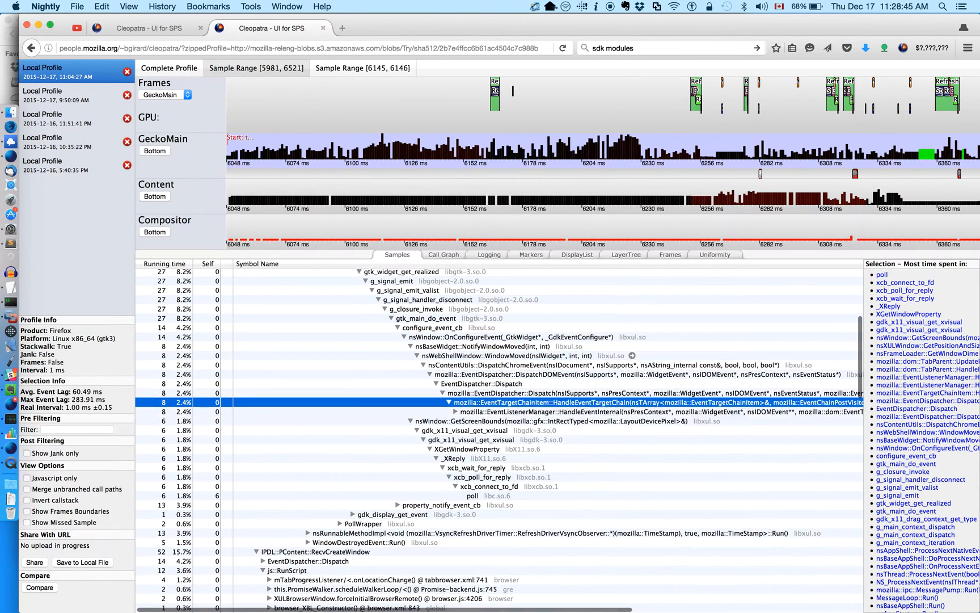
key("Right")
key("Right")
key("Right")
key("Right")
key("Right")
key("Right")
key("Right")
key("Right")
key("Right")
key("Right")
key("Right")
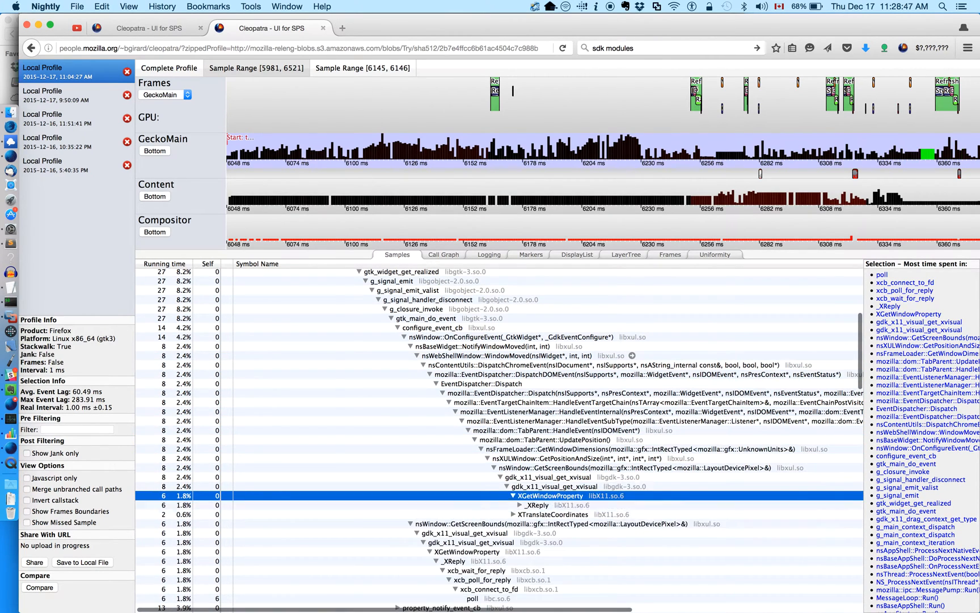
Step: Compare nsFrameLoader::GetWindowDimensions in the WindowMoved path with the direct nsWindow::GetScreenBounds call under nsWindow::OnConfigureEvent
key("Up")
key("Up")
key("Up")
key("Up")
key("Up")
key("Up")
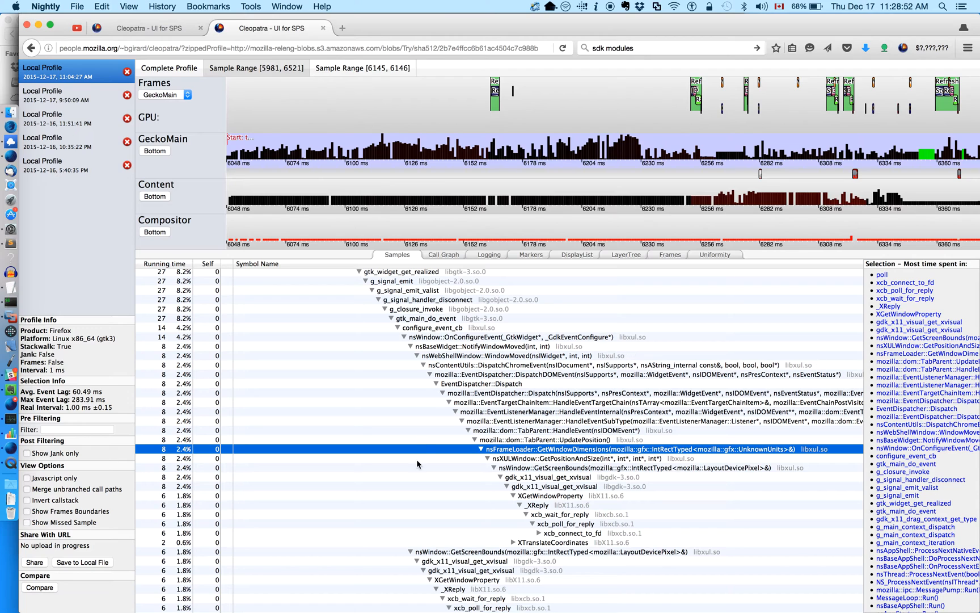
left_click(489, 551)
scroll(491, 549, "down", 1)
scroll(490, 550, "down", 3)
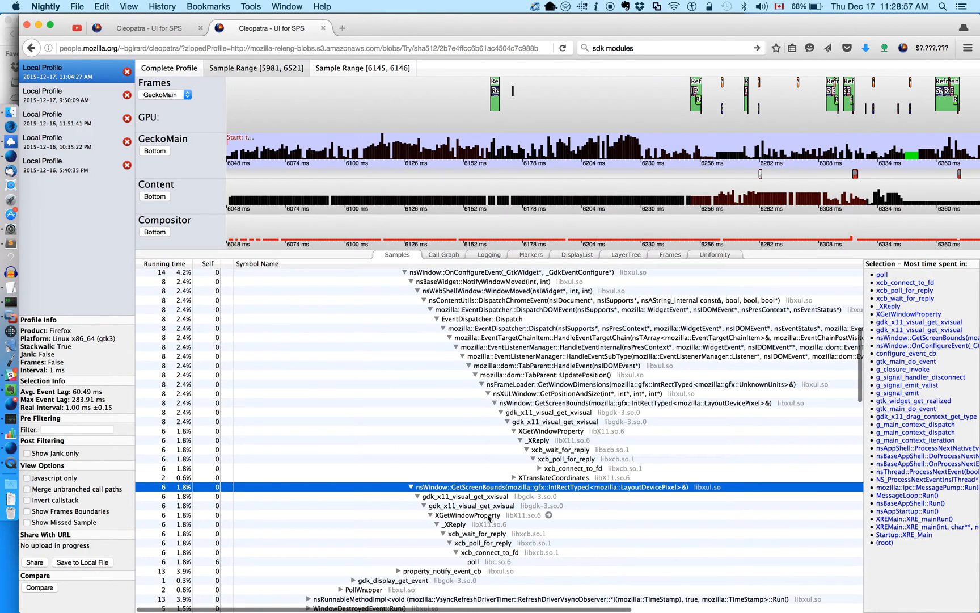
scroll(451, 505, "down", 1)
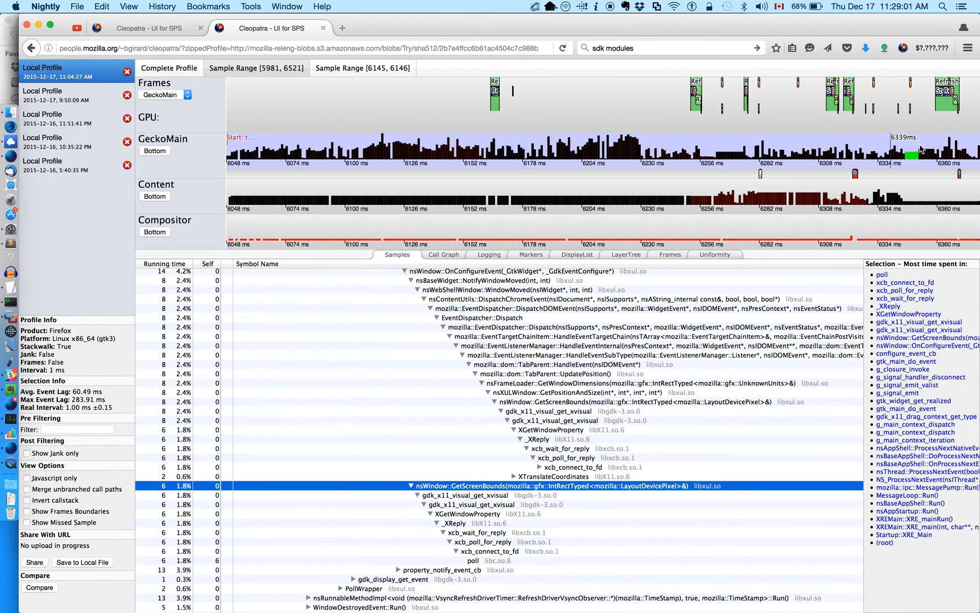
Step: Select the GeckoMain sample at 6339 ms and examine BUI_onLocationChange and its callers up to IPDL::PBrowser::RecvAsyncMessage
left_click(881, 153)
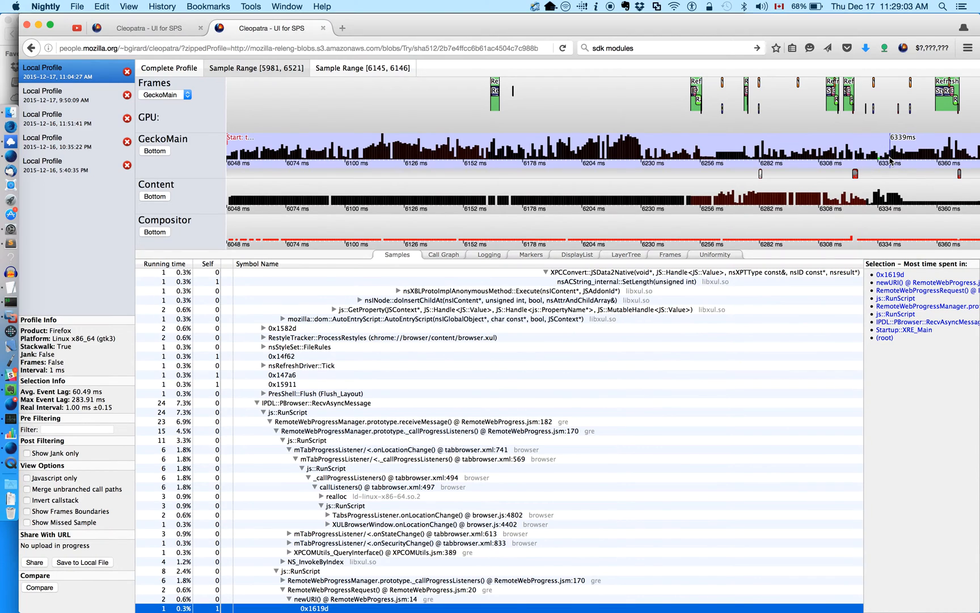
left_click(890, 154)
scroll(785, 324, "down", 2)
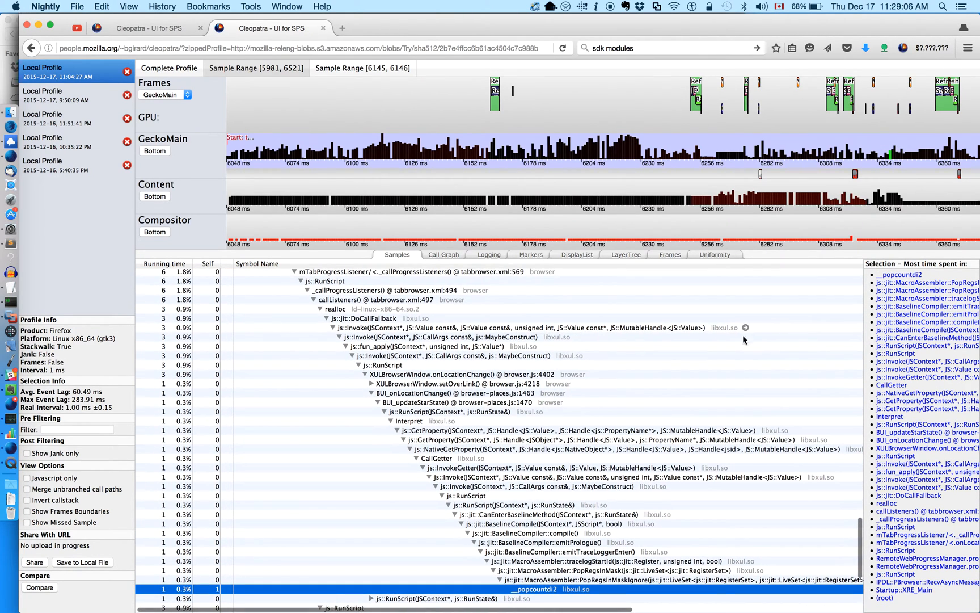
left_click(423, 402)
left_click(429, 392)
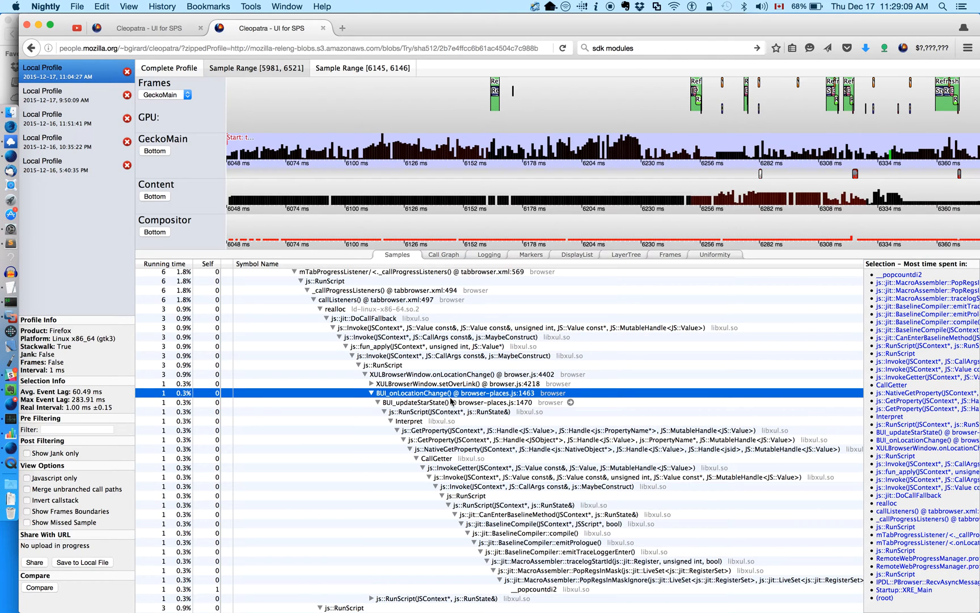
scroll(398, 368, "up", 4)
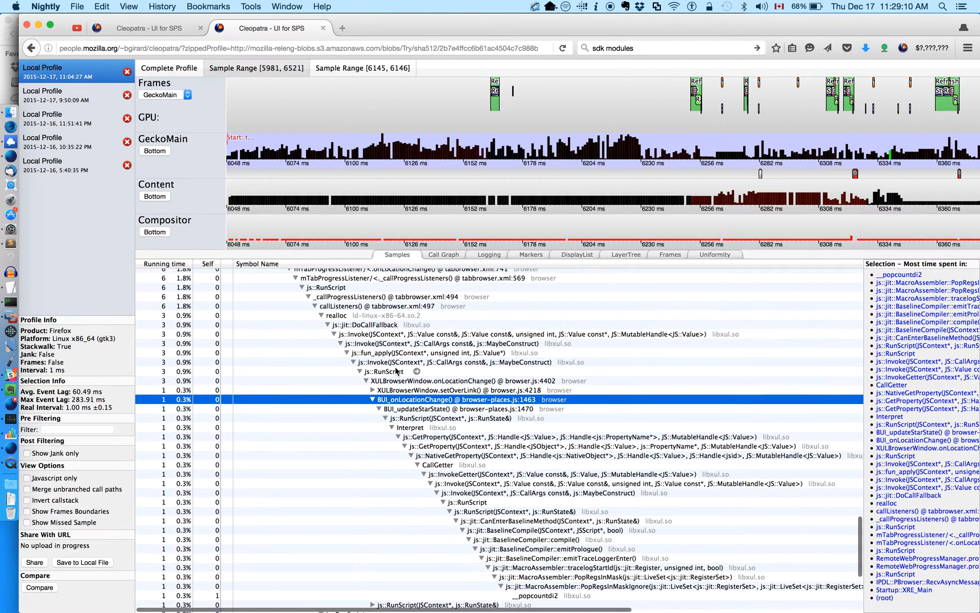
scroll(396, 370, "up", 2)
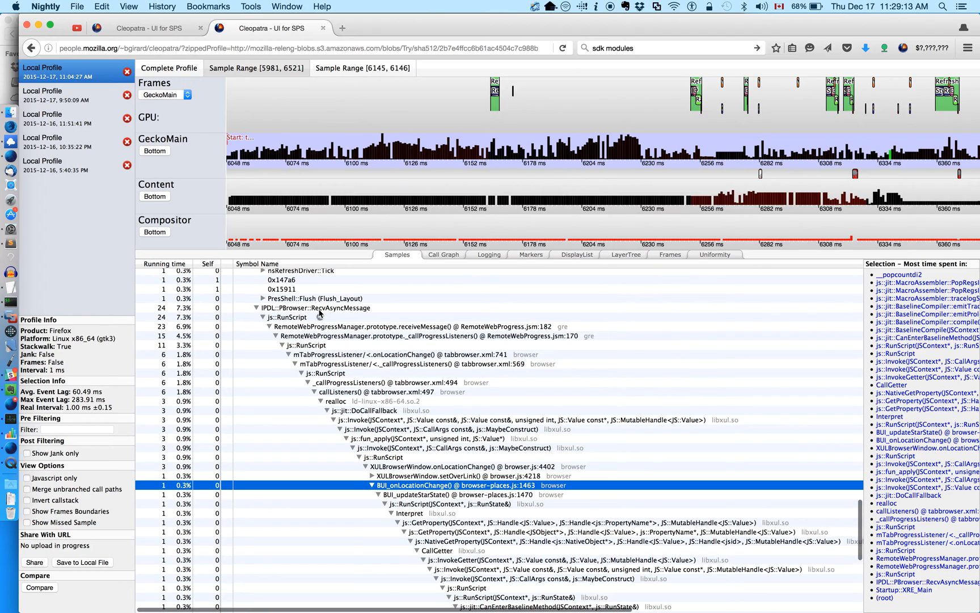
Step: Collapse RemoteWebProgressManager.prototype.receiveMessage and re-expand it only as far as the mTabProgressListener calls under _callProgressListeners
left_click(309, 328)
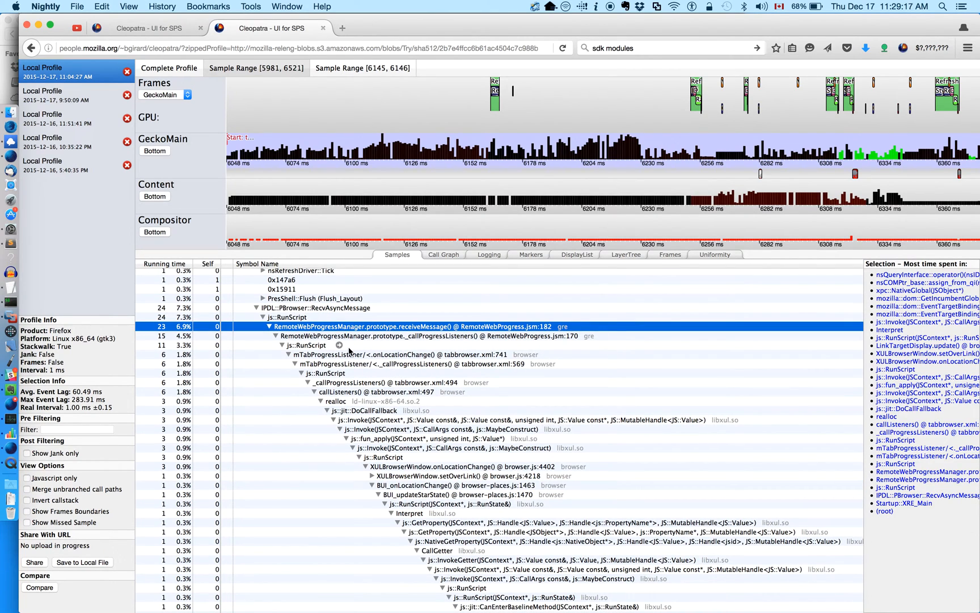
key("Left")
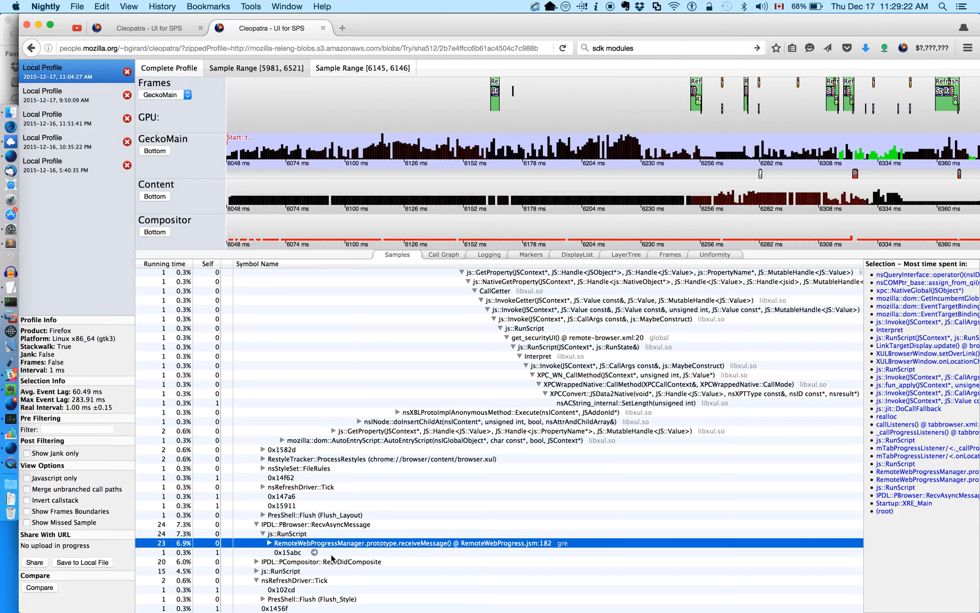
left_click(271, 544)
left_click(276, 552)
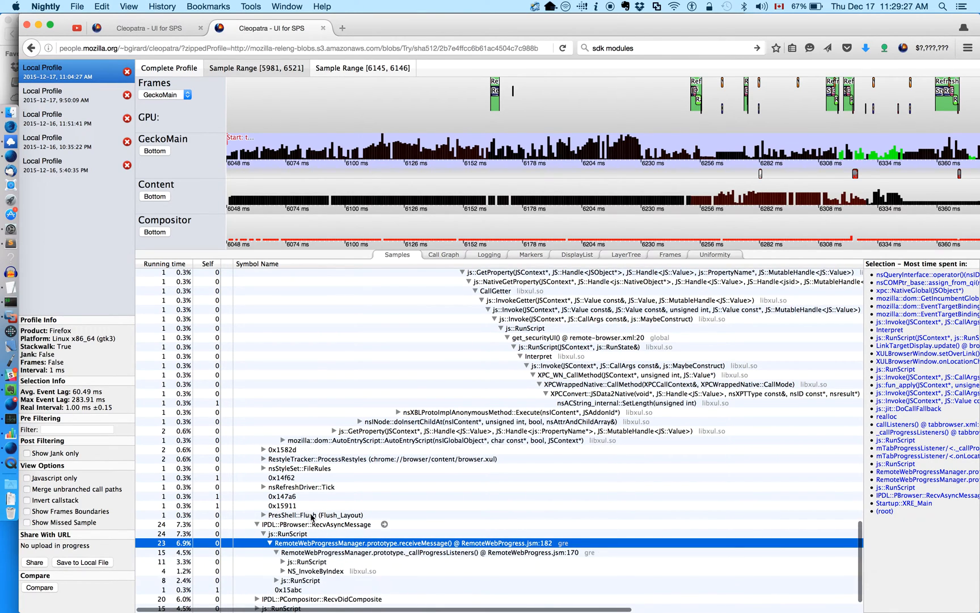
scroll(281, 553, "down", 1)
left_click(283, 536)
scroll(334, 486, "down", 2)
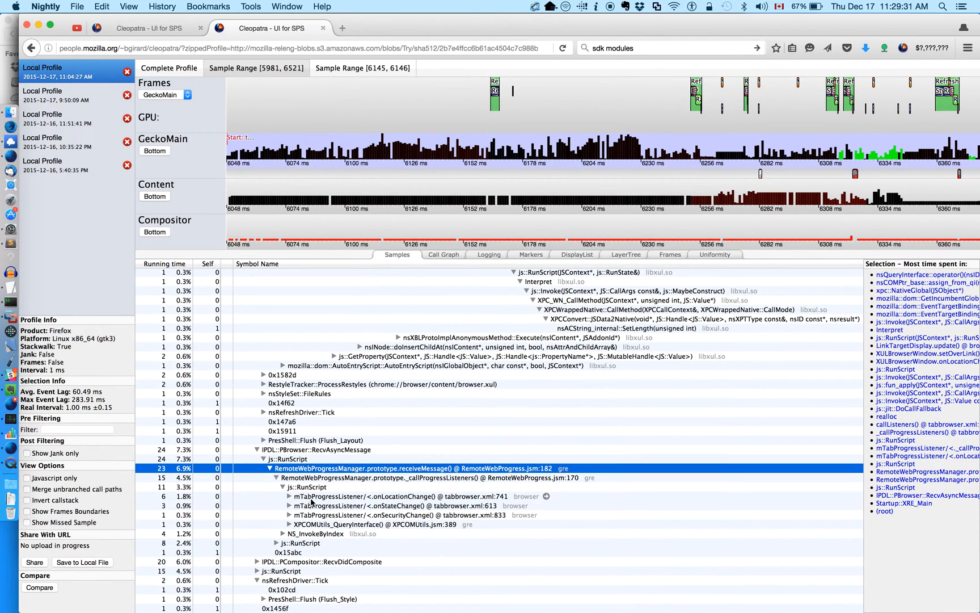
Step: Compare where the onLocationChange, onStateChange and onSecurityChange listener calls fall on the GeckoMain timeline
left_click(310, 496)
key("Down")
key("Down")
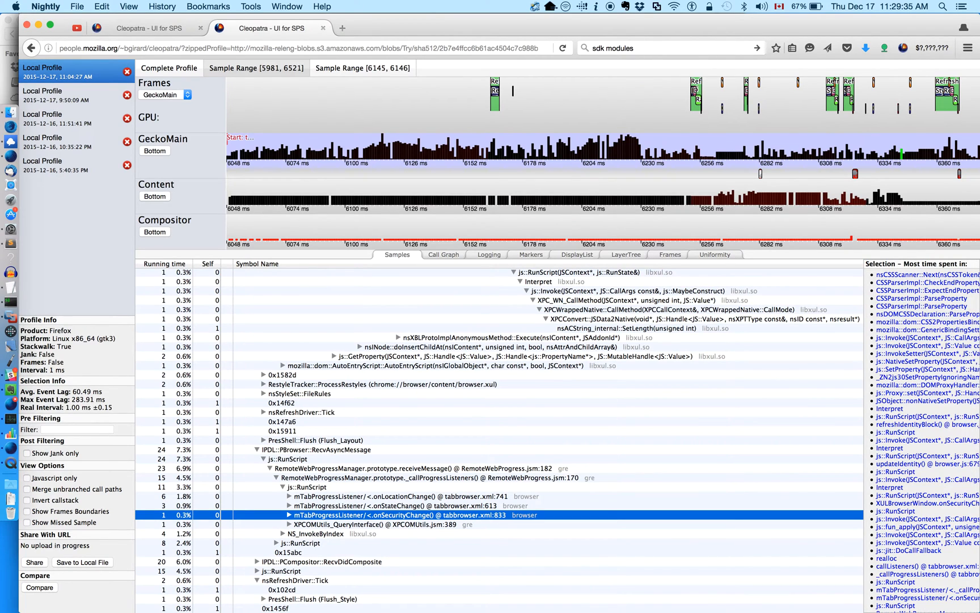
key("Up")
key("Up")
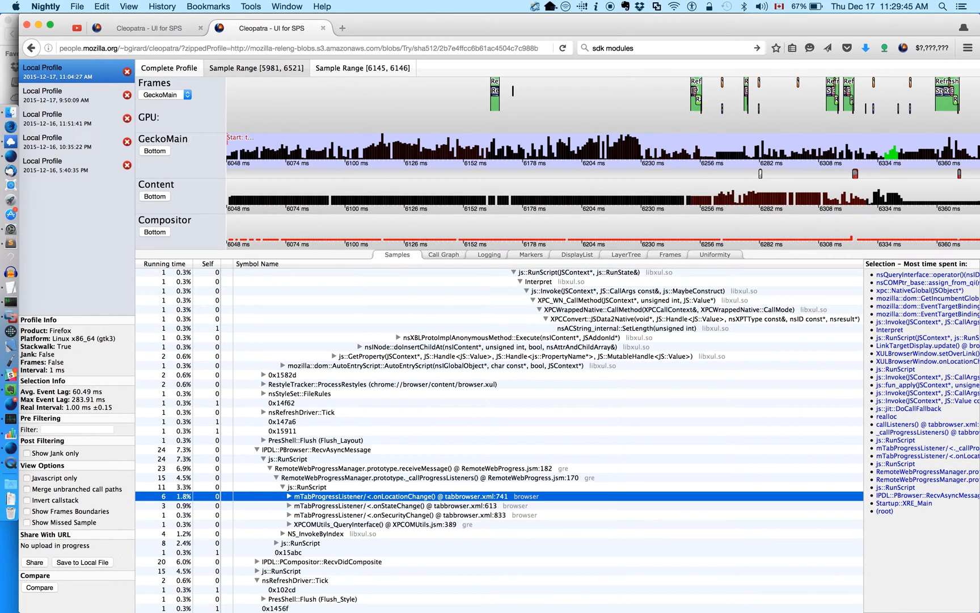
key("Down")
Step: Switch to Sublime Text 2 and open tpaint.html by searching the project for "tpaint"
left_click(17, 207)
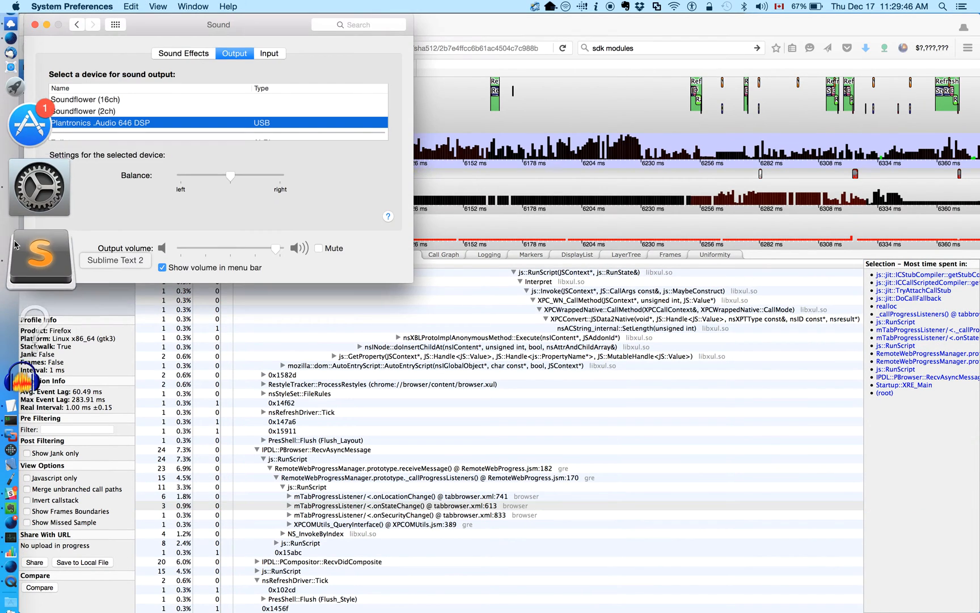
left_click(15, 245)
scroll(91, 270, "down", 2)
scroll(91, 270, "down", 6)
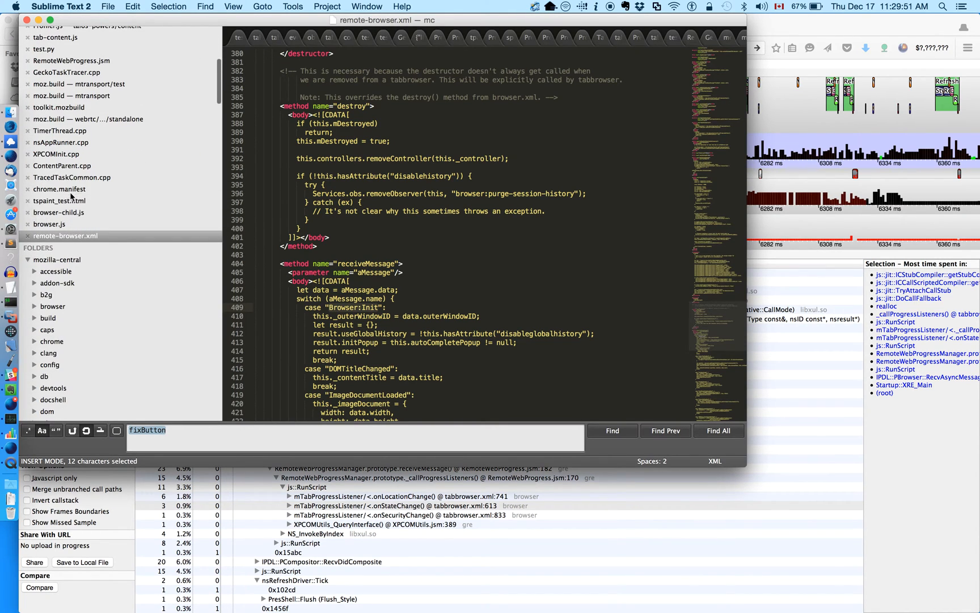
scroll(68, 196, "up", 2)
scroll(66, 196, "up", 1)
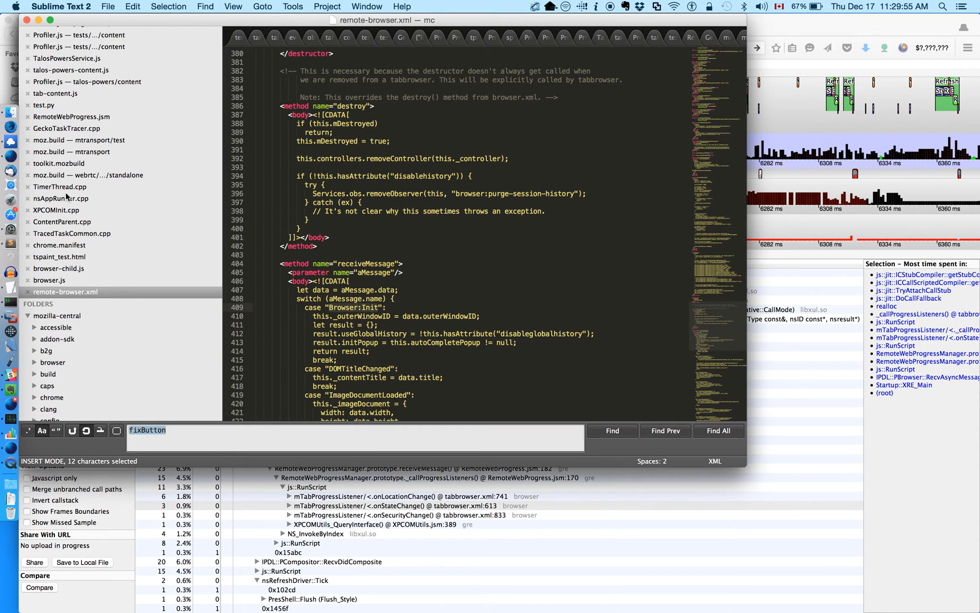
key("super+p")
type("tpaint")
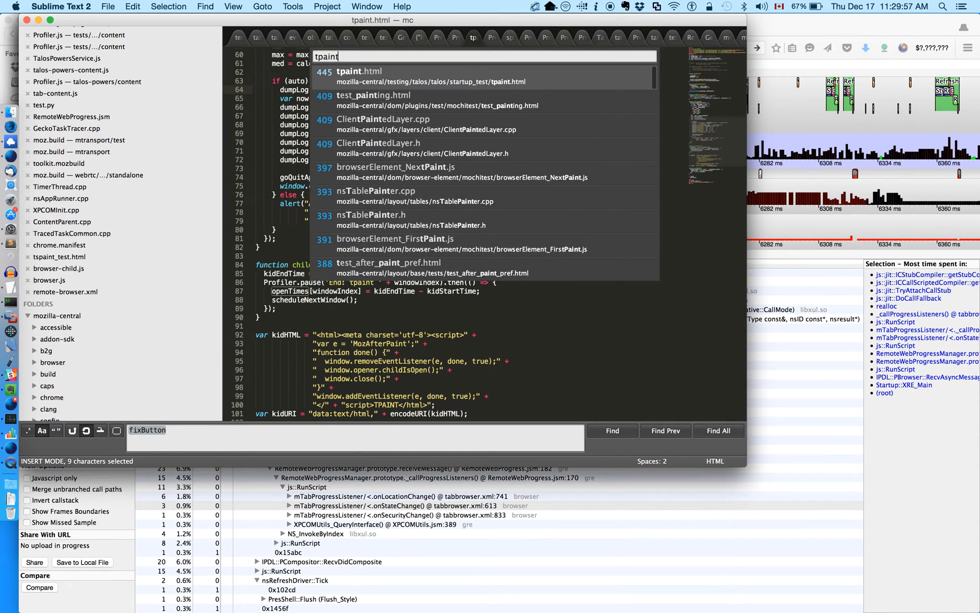
key("Return")
Step: Examine how childIsOpen and kidHTML in tpaint.html record kidEndTime and schedule the next window
scroll(299, 179, "down", 5)
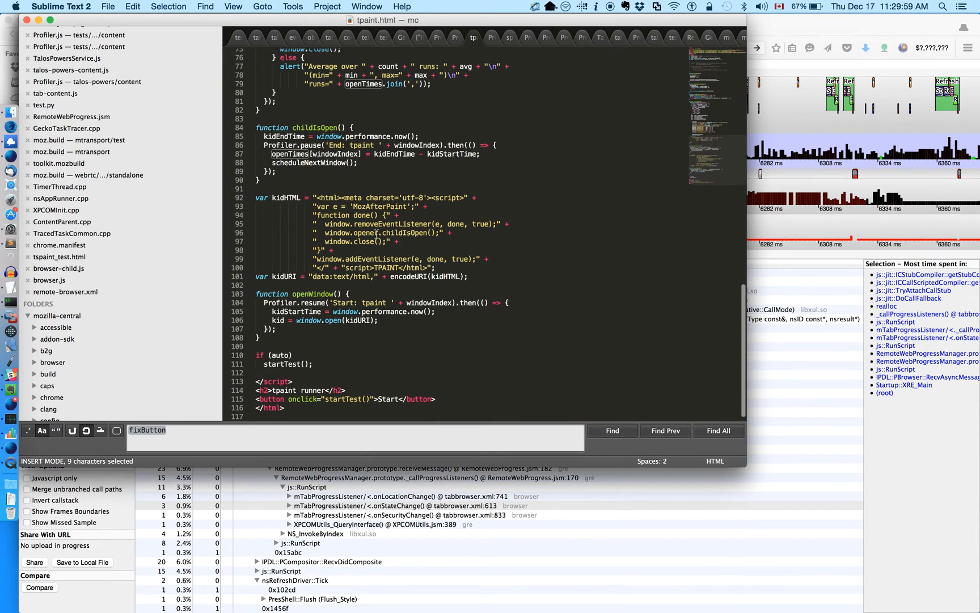
scroll(326, 323, "down", 1)
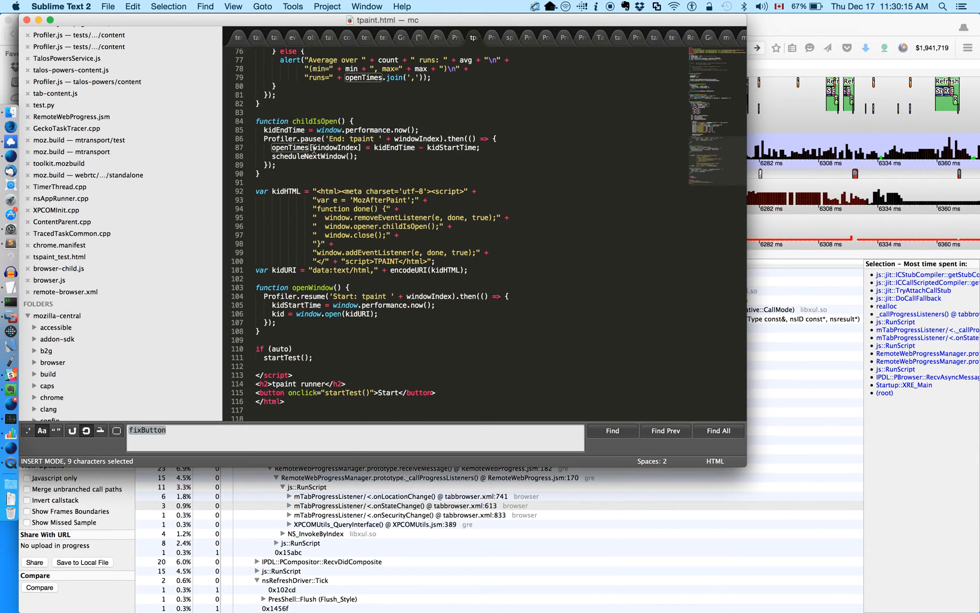
double_click(269, 129)
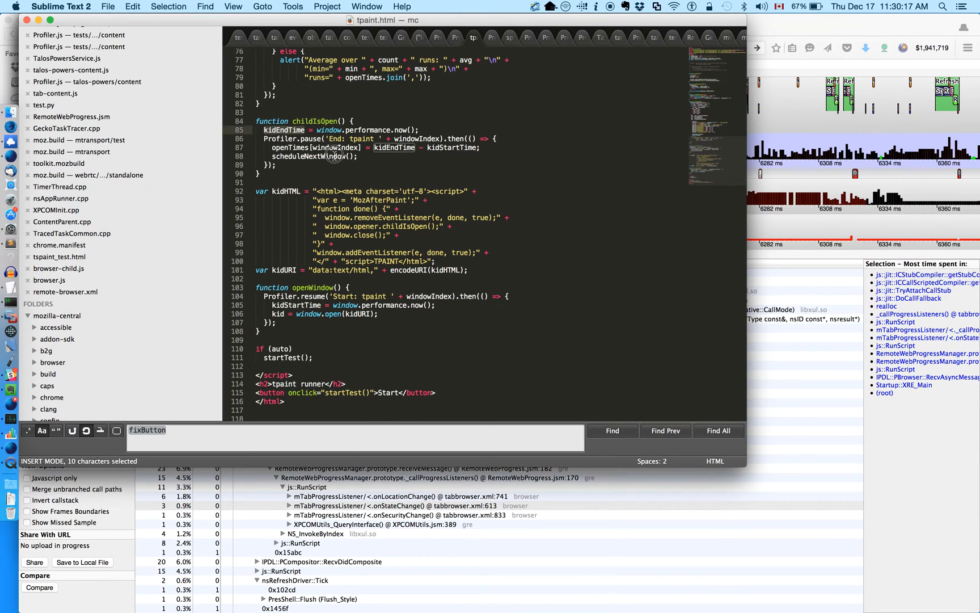
left_click(333, 157)
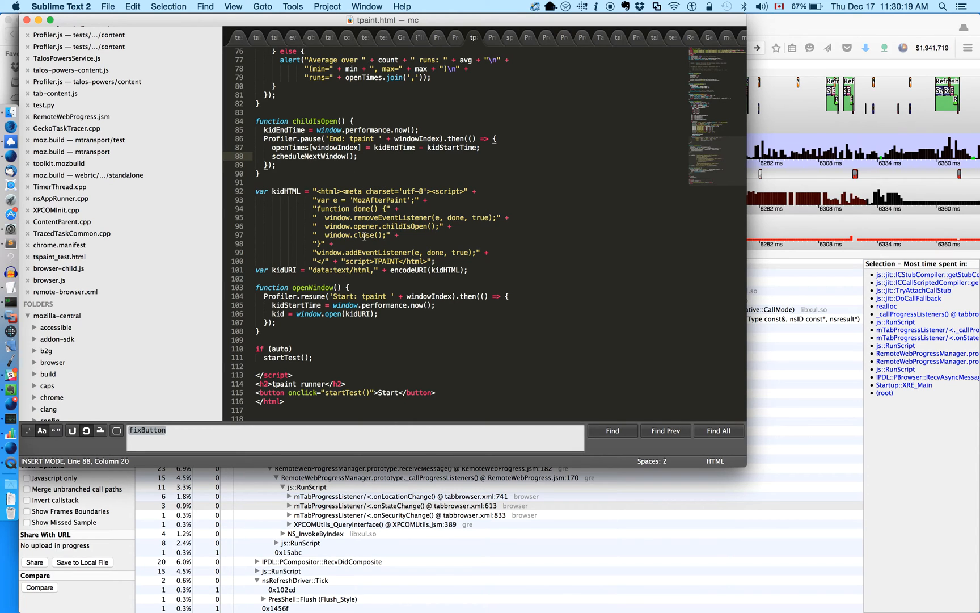
Step: Return to the Cleopatra profile in Nightly and step through the onLocationChange, onStateChange and onSecurityChange listener calls
left_click(900, 457)
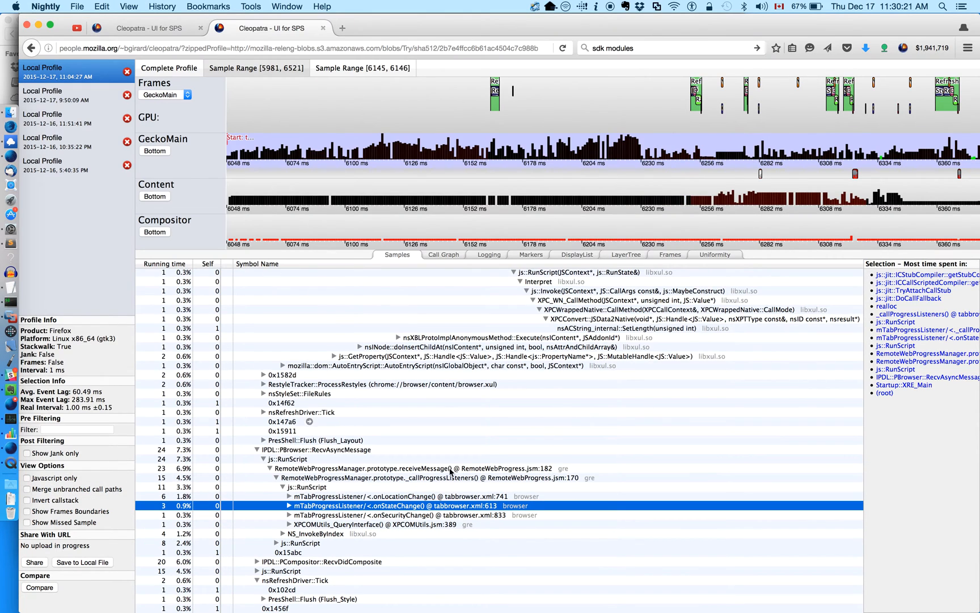
left_click(350, 497)
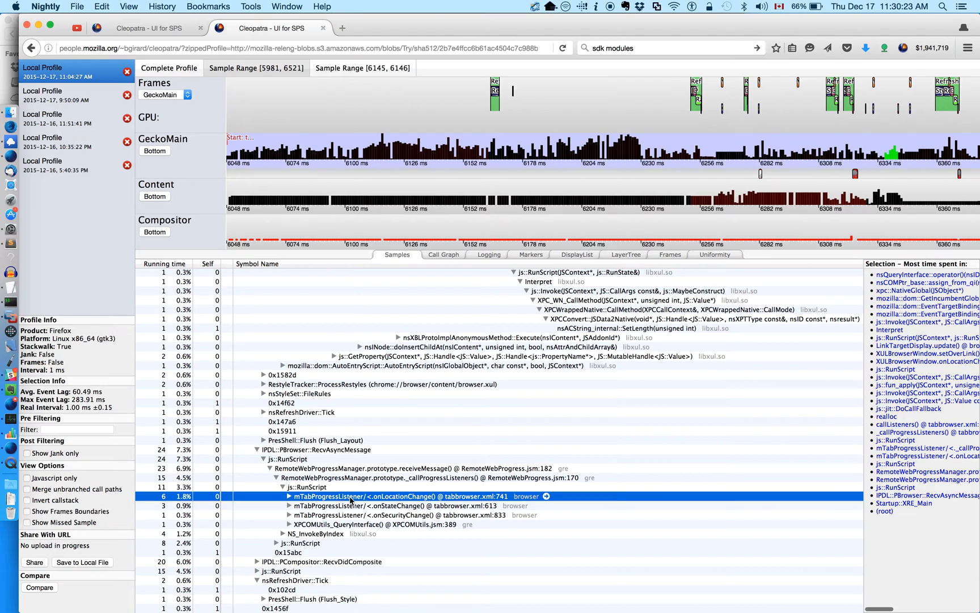
left_click(350, 506)
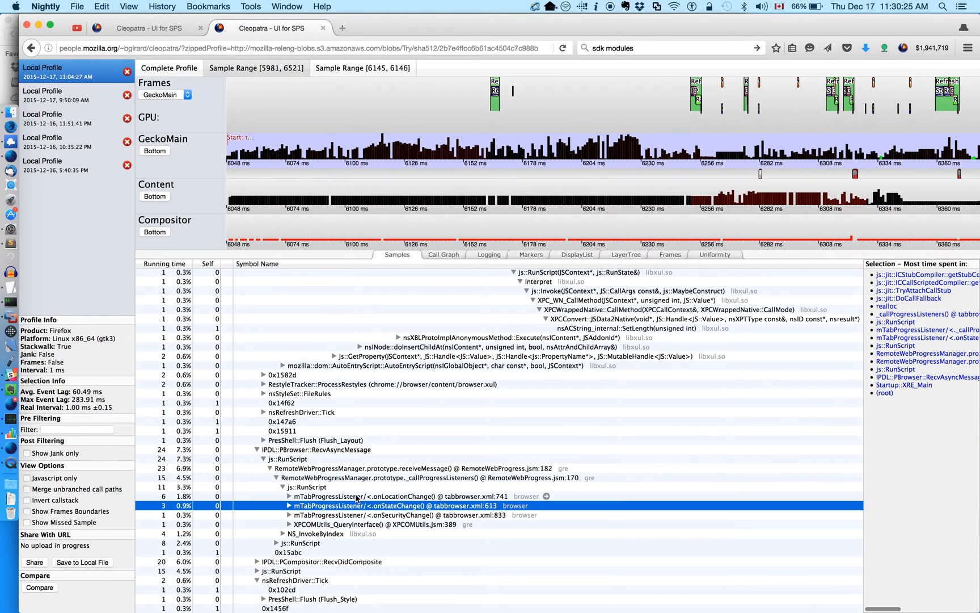
left_click(351, 496)
left_click(351, 505)
left_click(345, 515)
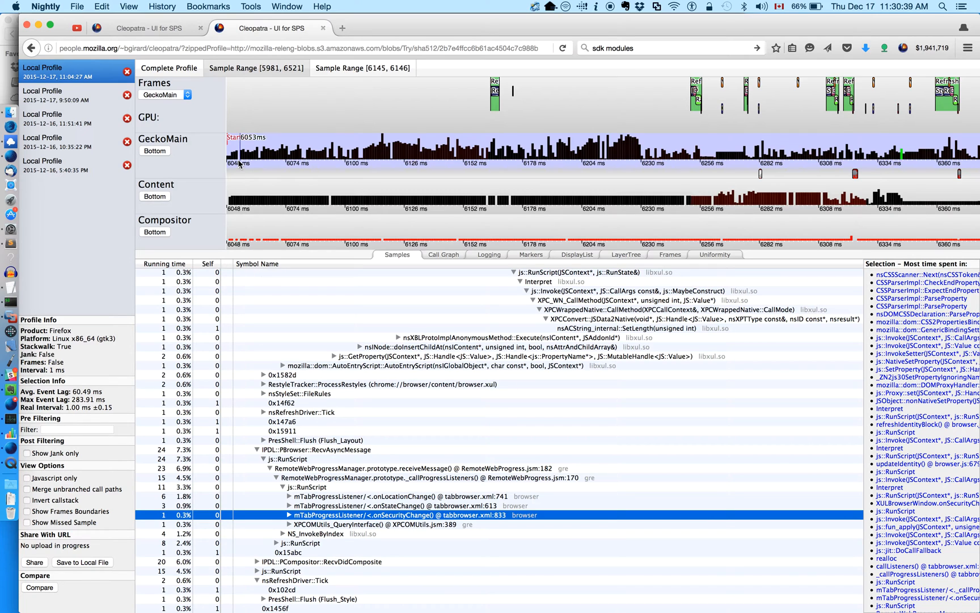
Step: Filter the 9:50:09 AM profile in the other Cleopatra tab by "onLocationChange"
left_click(133, 29)
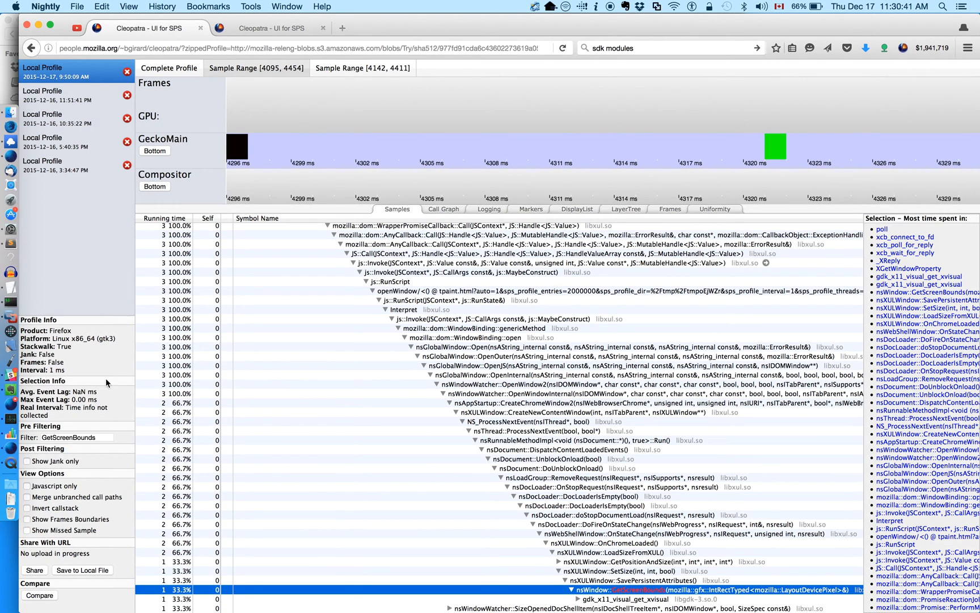
double_click(82, 437)
type("onl")
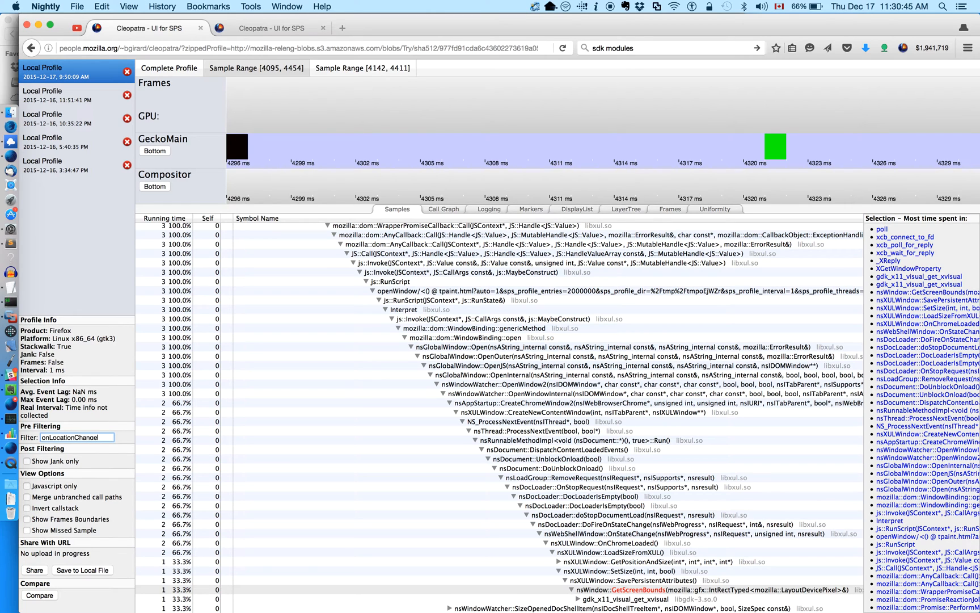
Step: Expand the filtered call tree to the onLocationChange listener under openWindow in tpaint.html and examine the neighbouring tabbrowser_XBL_Constructor call
key("Right")
key("Right")
key("Right")
key("Right")
key("Right")
key("Right")
key("Right")
key("Right")
key("Right")
key("Right")
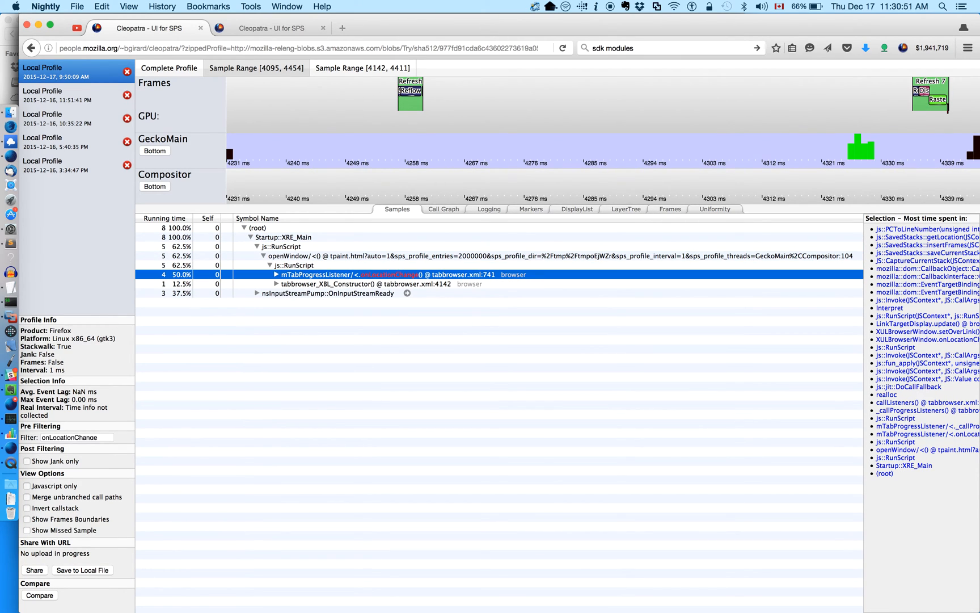
key("Right")
key("Up")
key("Down")
key("Down")
key("Down")
key("Right")
key("Up")
key("Up")
key("Left")
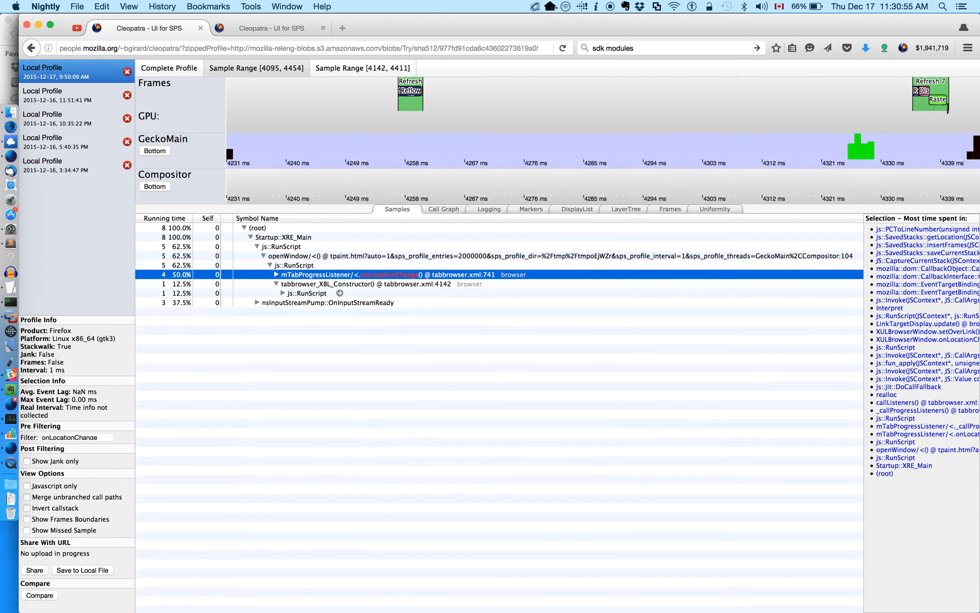
Step: Return to the 11:04:27 AM profile and examine onLocationChange and its js::RunScript ancestor under IPDL::PBrowser::RecvAsyncMessage
left_click(271, 30)
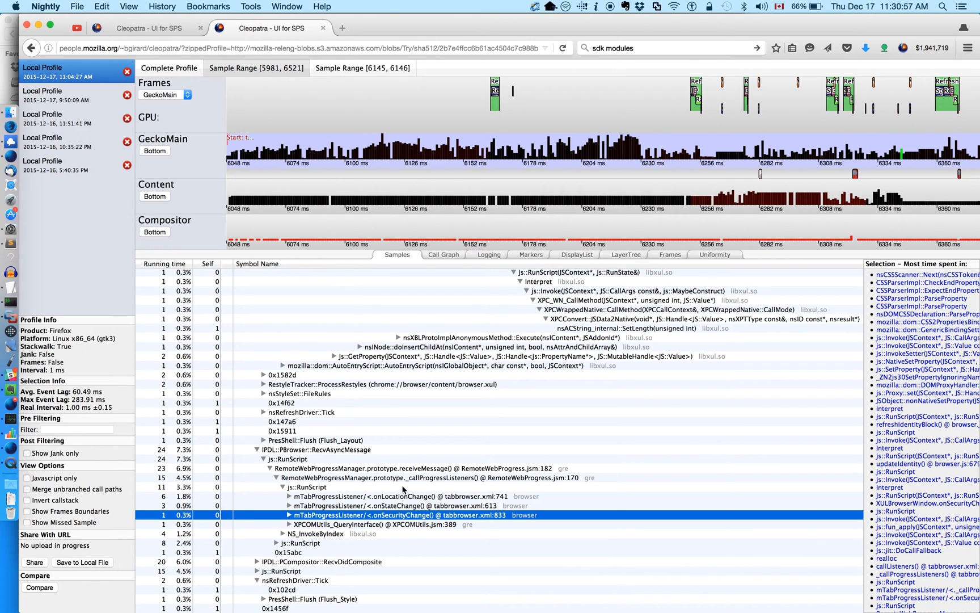
left_click(334, 497)
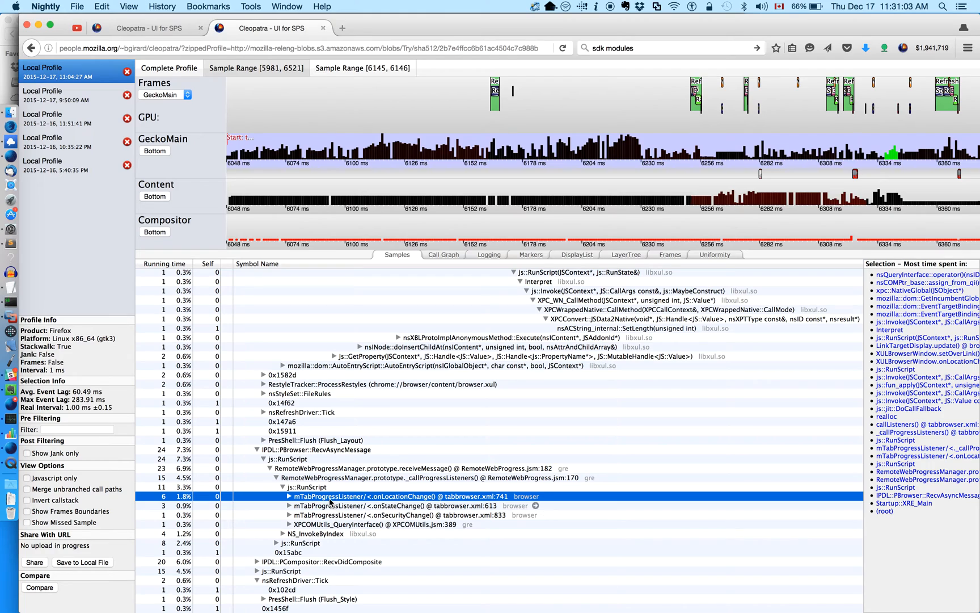
left_click(306, 458)
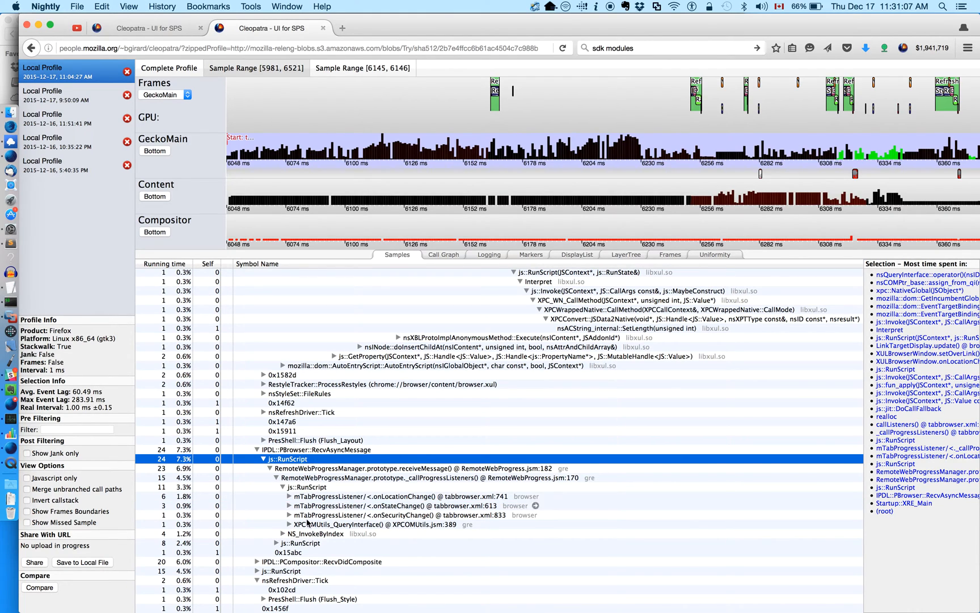
Step: Expand the js::RunScript sibling below NS_InvokeByIndex through its nested _callProgressListeners and onLocationChange down to the tabbrowser.xml:494 call
left_click(305, 542)
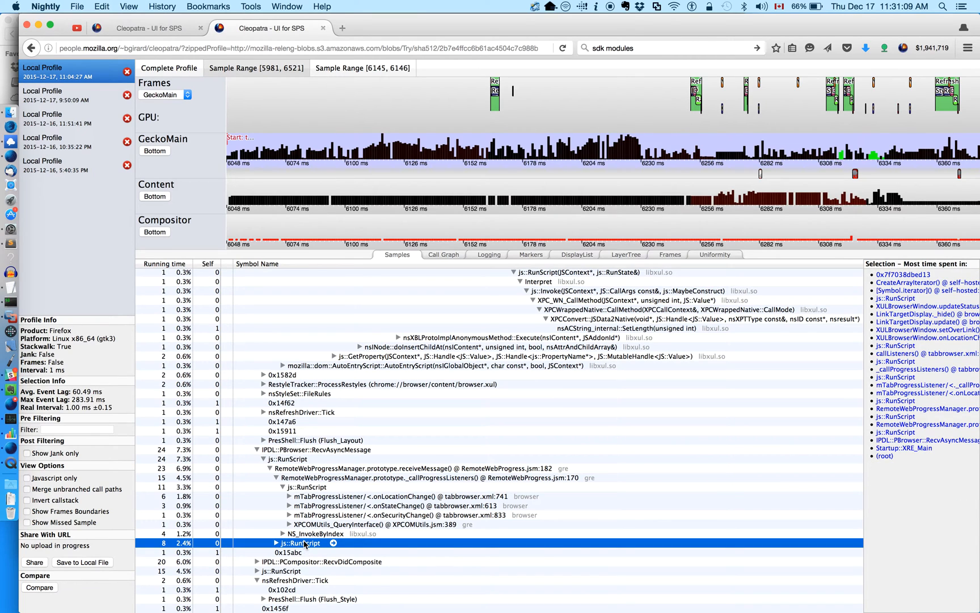
key("Right")
key("Down")
key("Right")
key("Down")
key("Right")
key("Down")
key("Right")
key("Down")
key("Right")
key("Down")
key("Right")
key("Down")
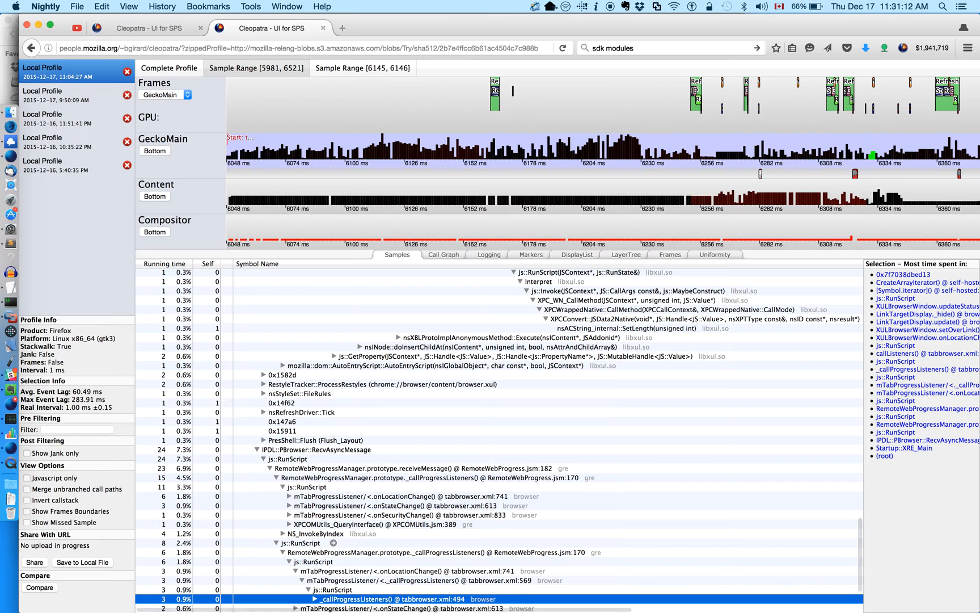
Step: Collapse the nested onLocationChange branch and its parent _callProgressListeners call under the second js::RunScript
key("Left")
key("Left")
key("Left")
key("Left")
key("Left")
key("Left")
scroll(350, 543, "down", 2)
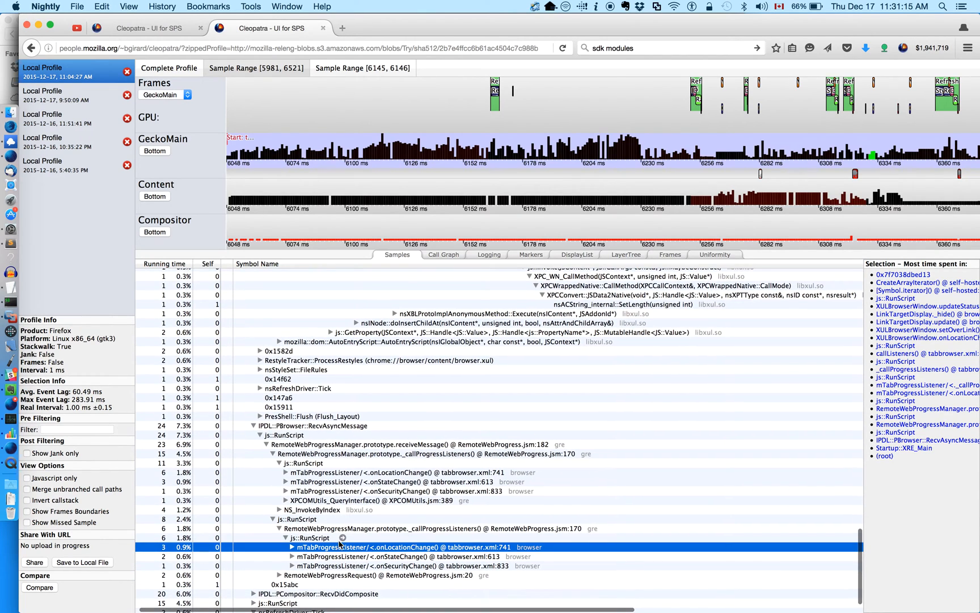
left_click(299, 522)
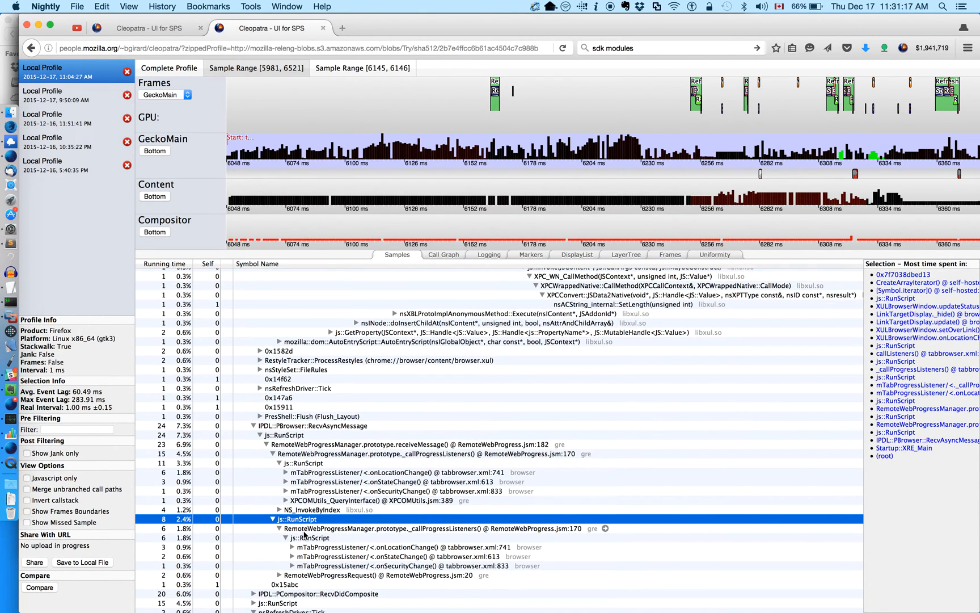
left_click(304, 533)
key("Left")
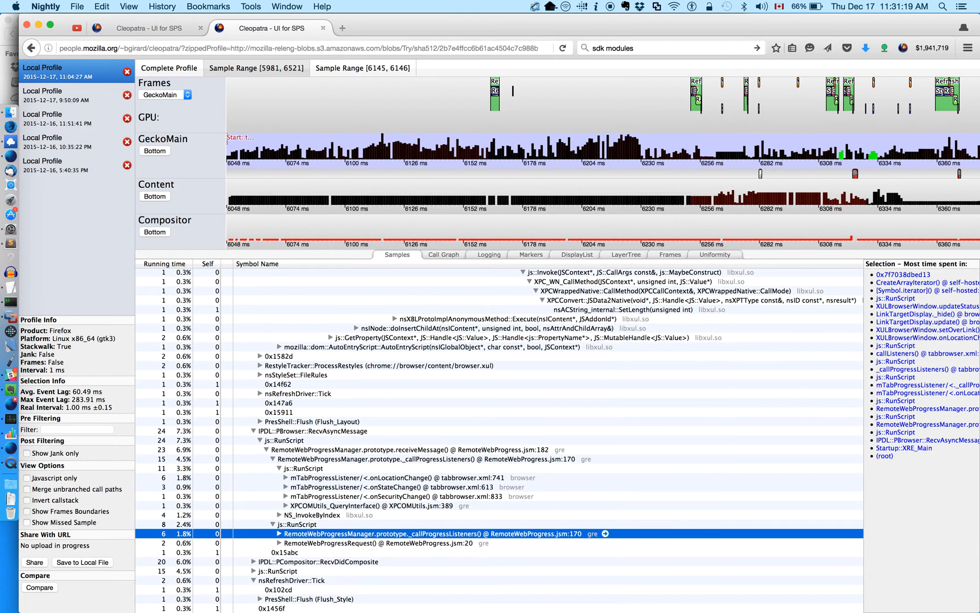
Step: Move up to the outer _callProgressListeners call and collapse it together with its receiveMessage parent
key("Up")
key("Up")
key("Up")
key("Up")
key("Up")
key("Up")
key("Up")
key("Up")
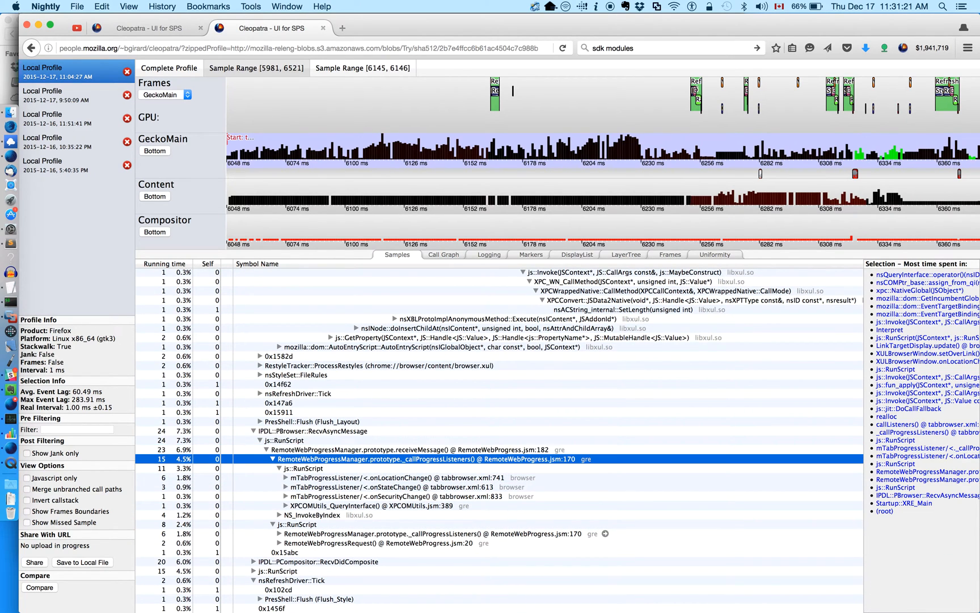
key("Left")
key("Up")
key("Left")
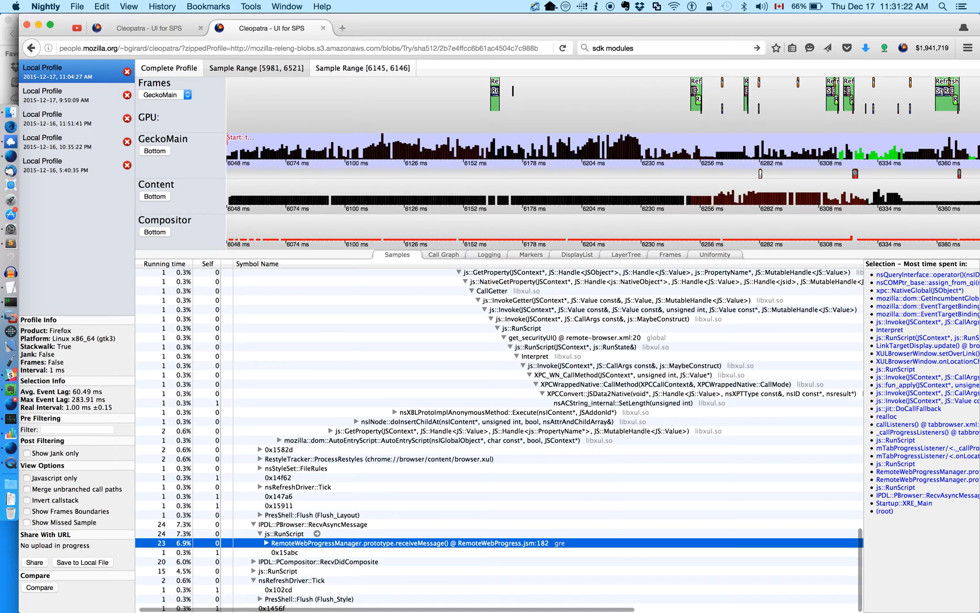
Step: Expand receiveMessage and its outer _callProgressListeners call, leaving the first js::RunScript child collapsed
key("Right")
key("Down")
key("Right")
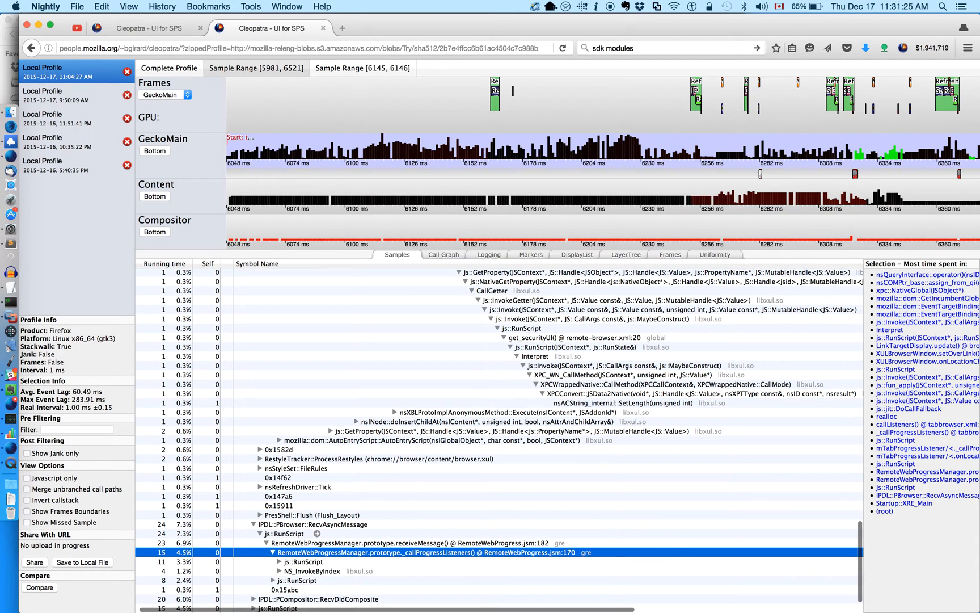
key("Down")
key("Right")
key("Left")
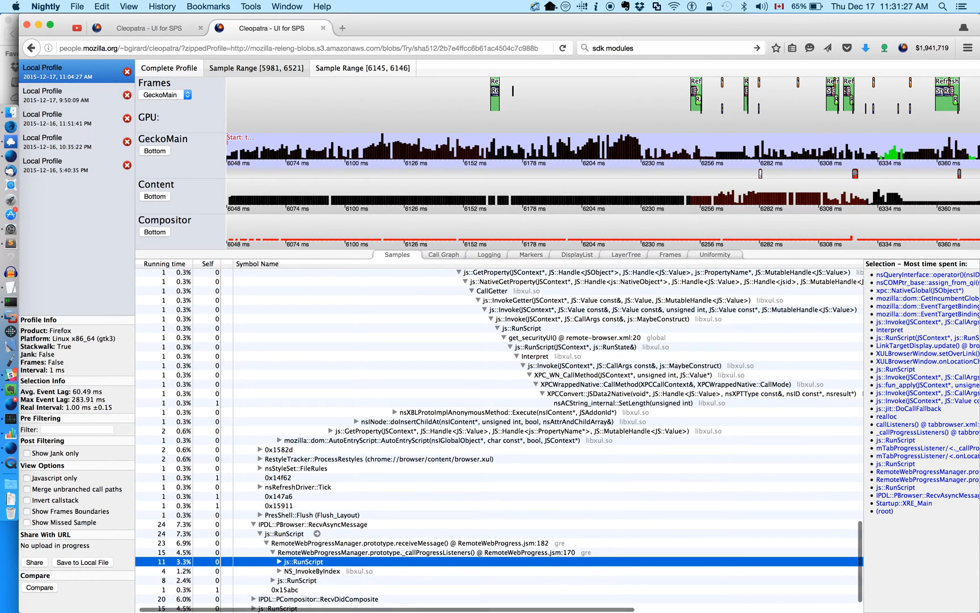
Step: Expand the second js::RunScript under receiveMessage and its RemoteWebProgressRequest call
key("Down")
key("Down")
key("Right")
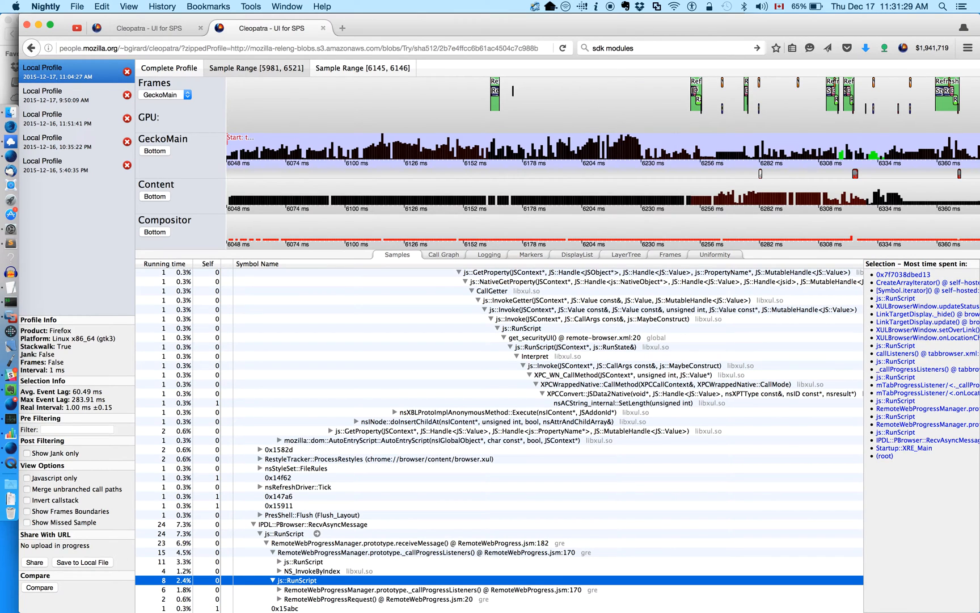
key("Down")
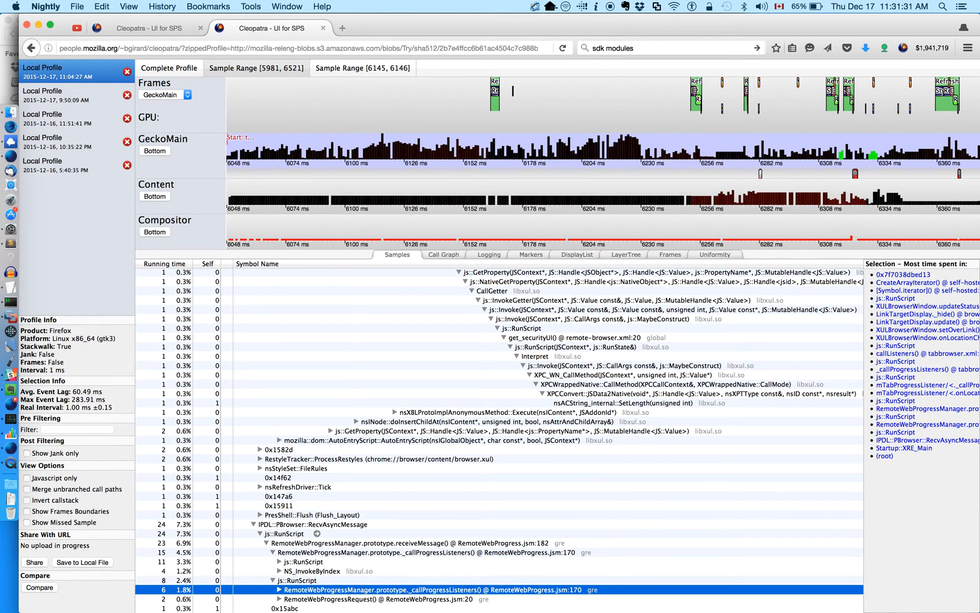
key("Down")
key("Right")
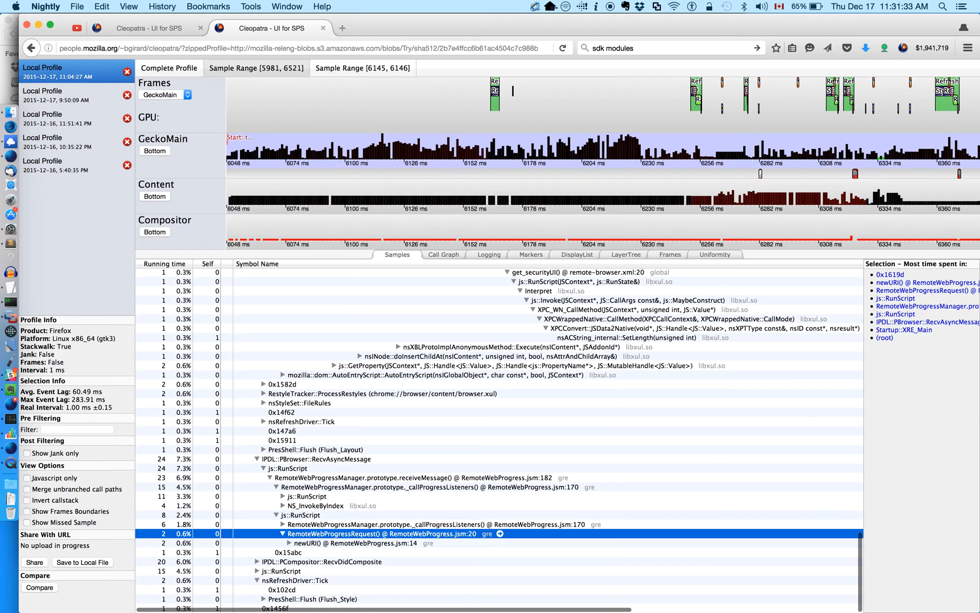
Step: Expand the nested _callProgressListeners call under the second js::RunScript to reach its listener calls
key("Up")
key("Right")
key("Down")
key("Right")
key("Down")
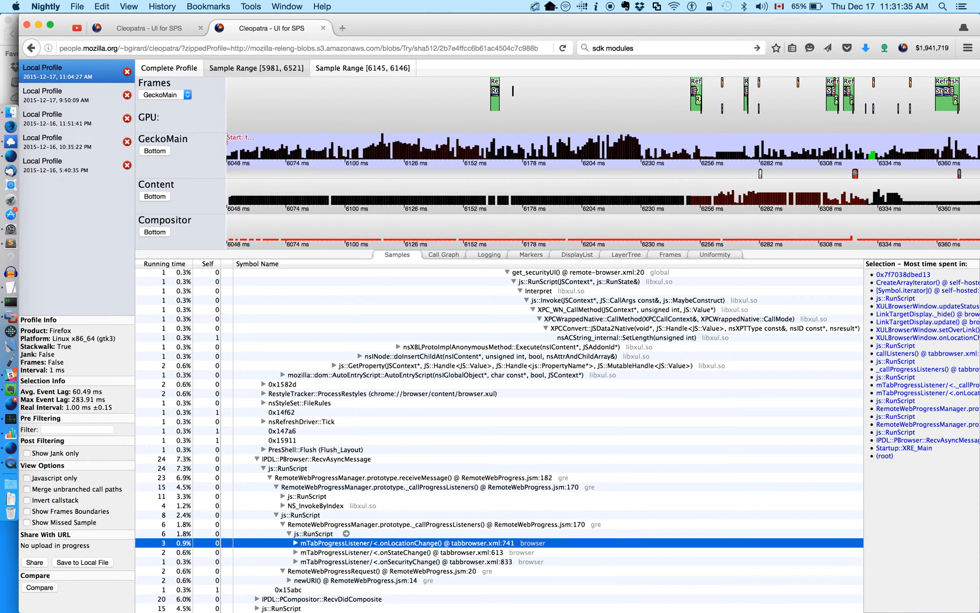
Step: Go back up to the js::RunScript under the outer _callProgressListeners and expand its listener calls
key("Down")
key("Up")
key("Up")
key("Up")
key("Up")
key("Up")
key("Up")
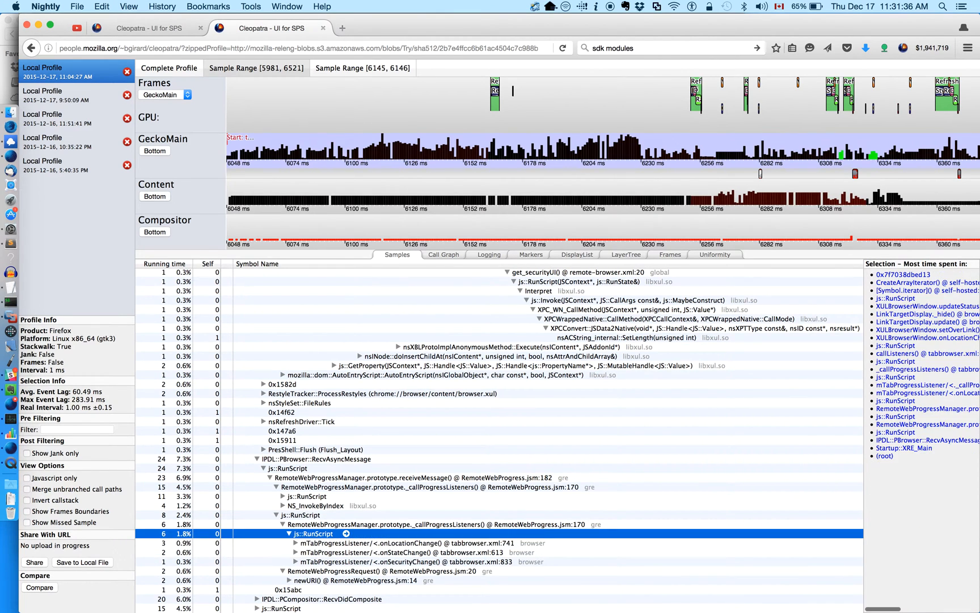
key("Right")
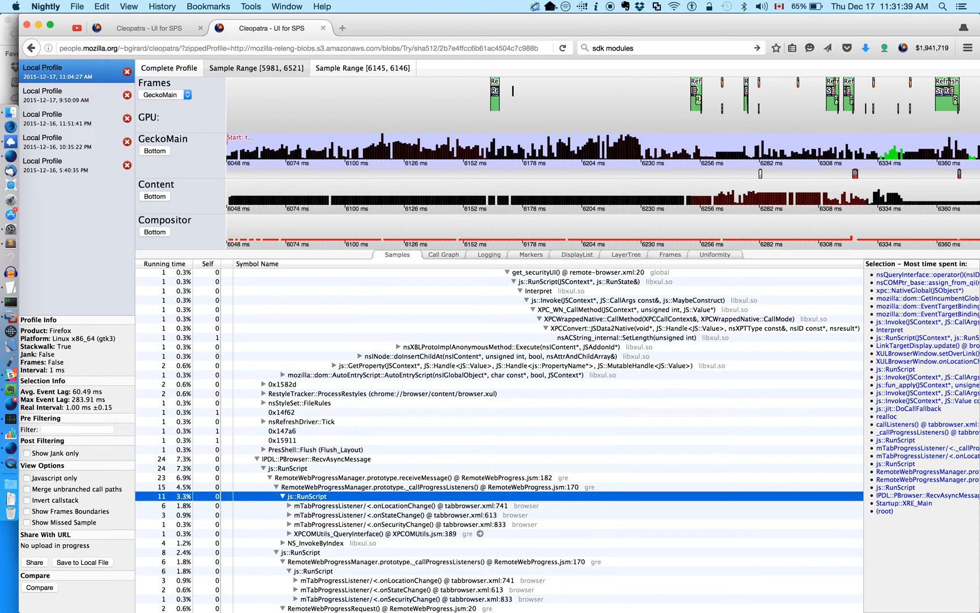
Step: Examine the outer listener calls and the nested _callProgressListeners call with its js::RunScript child
key("Down")
key("Down")
key("Down")
key("Down")
key("Down")
key("Down")
key("Down")
key("Down")
key("Down")
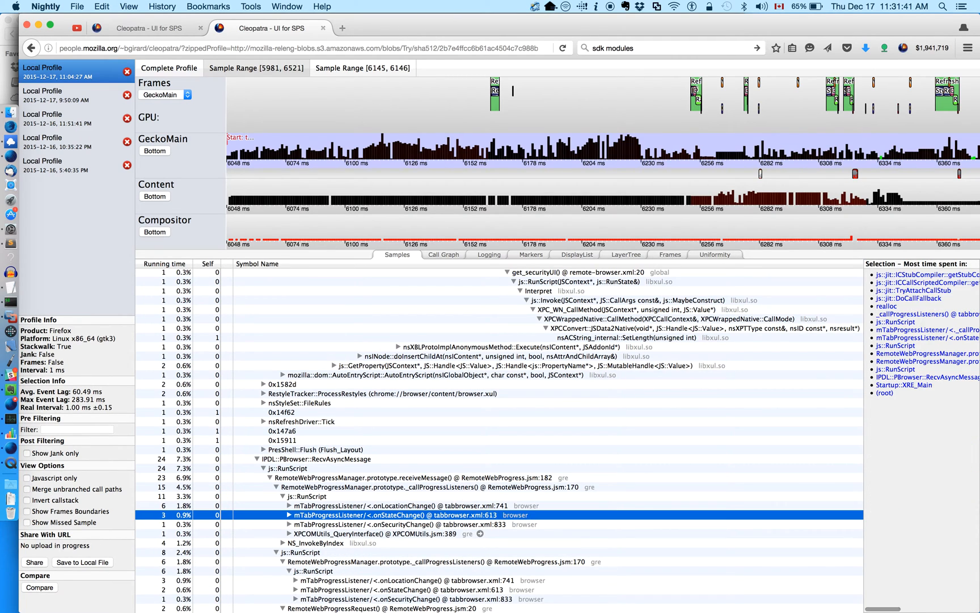
key("Up")
key("Up")
key("Up")
key("Up")
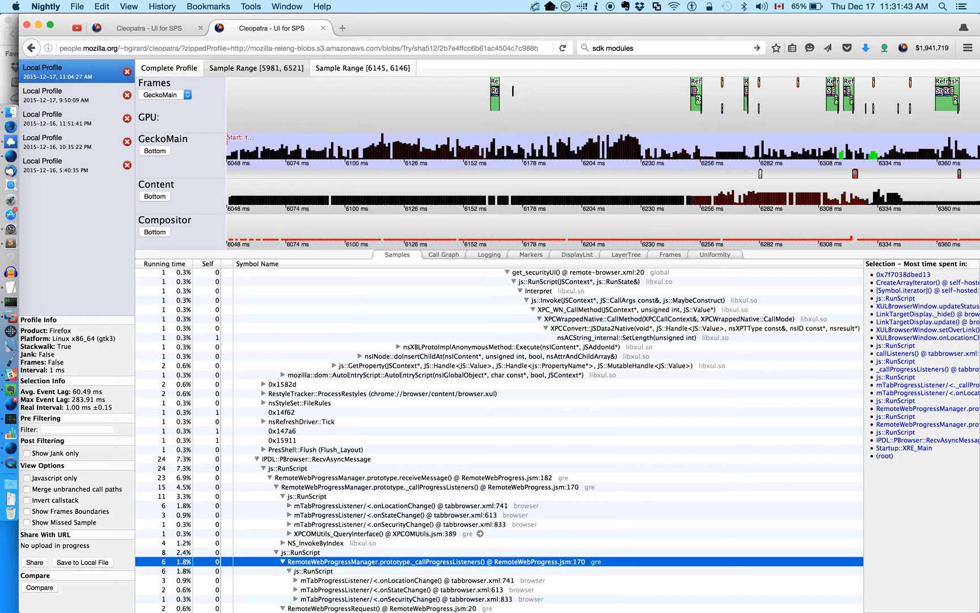
key("Down")
key("Down")
key("Down")
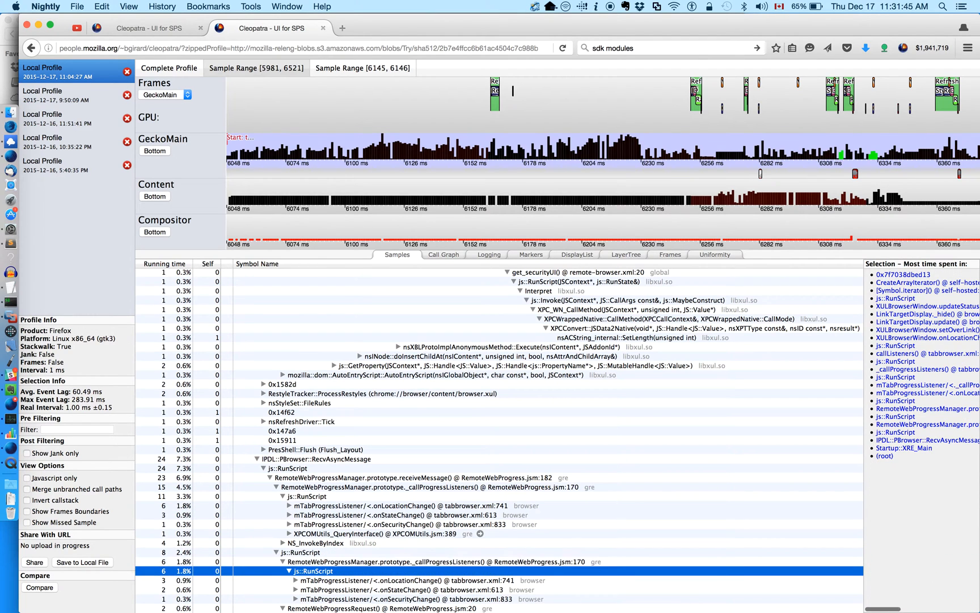
Step: Compare the onLocationChange, onStateChange and onSecurityChange calls between the outer and nested _callProgressListeners branches
key("Up")
key("Up")
key("Up")
key("Up")
key("Up")
key("Up")
key("Down")
key("Down")
key("Down")
key("Down")
key("Down")
key("Down")
key("Down")
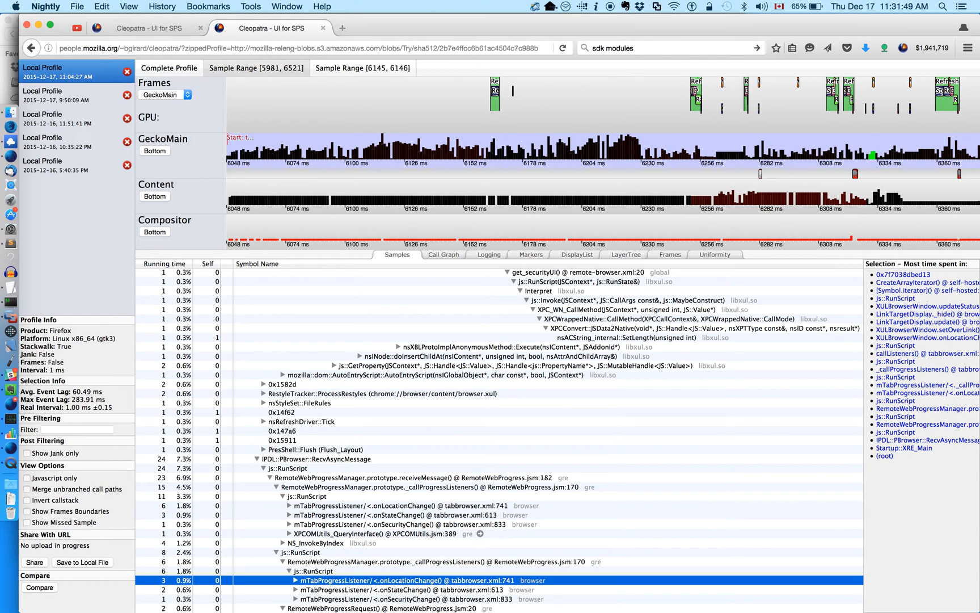
key("Up")
key("Up")
key("Up")
key("Up")
key("Up")
key("Up")
key("Up")
key("Up")
key("Down")
key("Down")
key("Down")
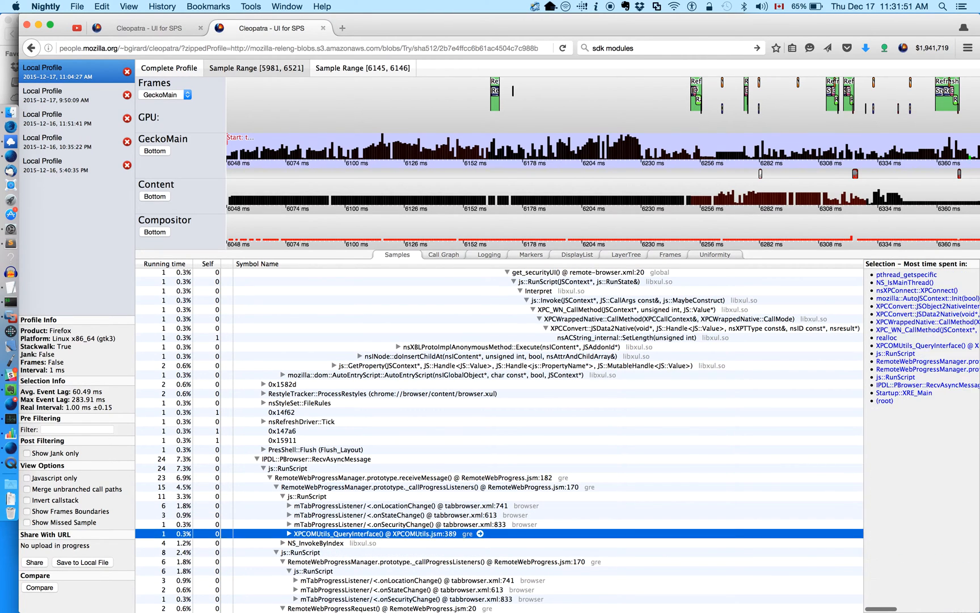
key("Down")
key("Down")
key("Down")
key("Down")
key("Down")
key("Up")
key("Up")
key("Up")
key("Up")
key("Up")
key("Up")
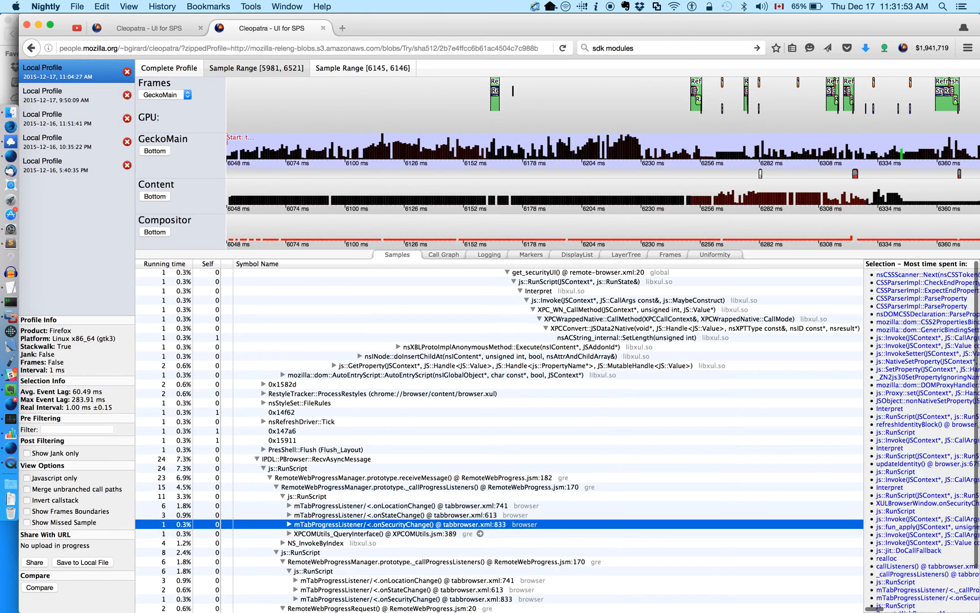
key("Up")
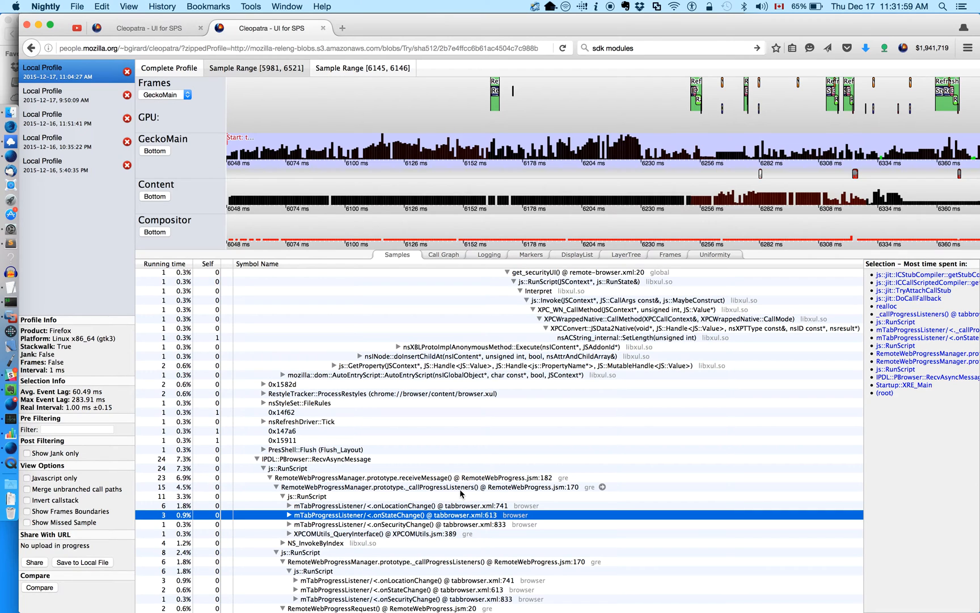
Step: Collapse the outer _callProgressListeners branch and select the nested _callProgressListeners call under the second js::RunScript
left_click(304, 554)
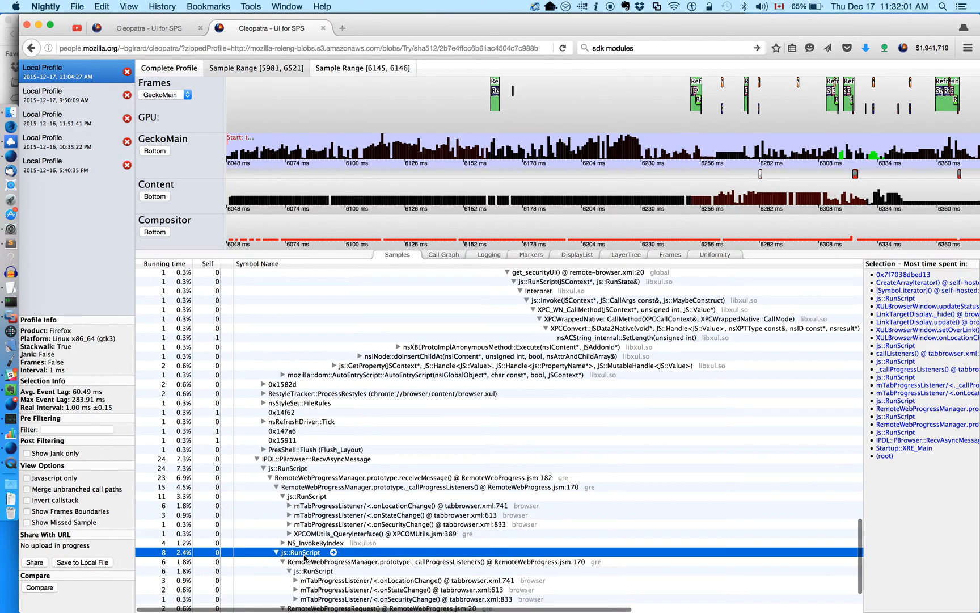
left_click(276, 487)
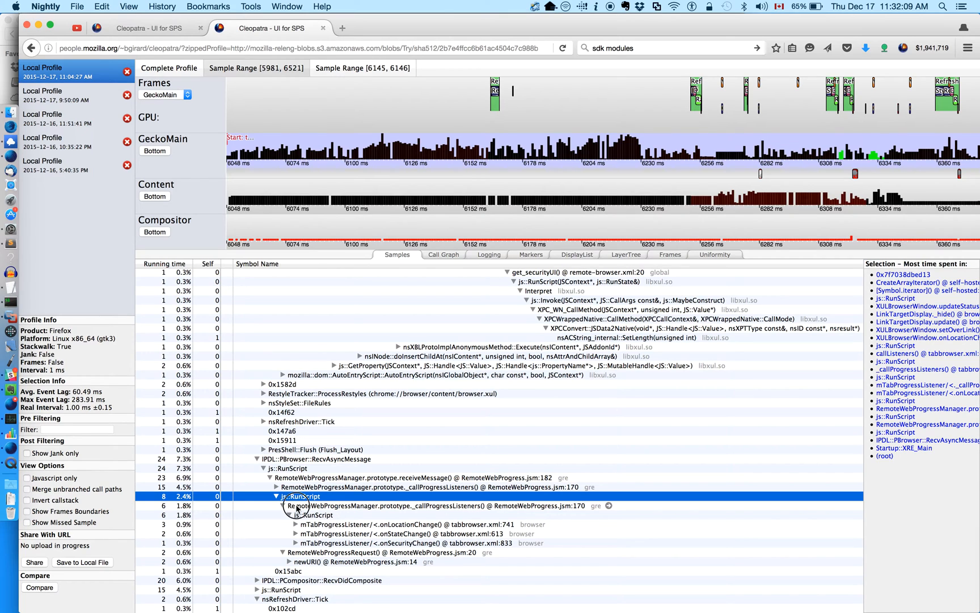
left_click(288, 506)
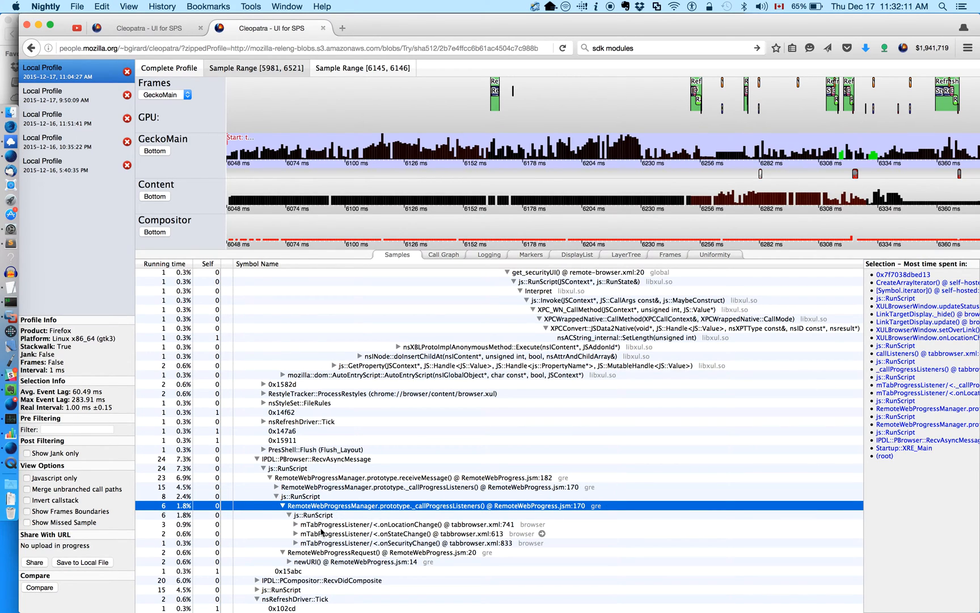
scroll(320, 533, "down", 1)
Step: Switch to Evernote, open the Bug 1174770 tpaint regressions note and place the cursor after its last to-do item
left_click(14, 397)
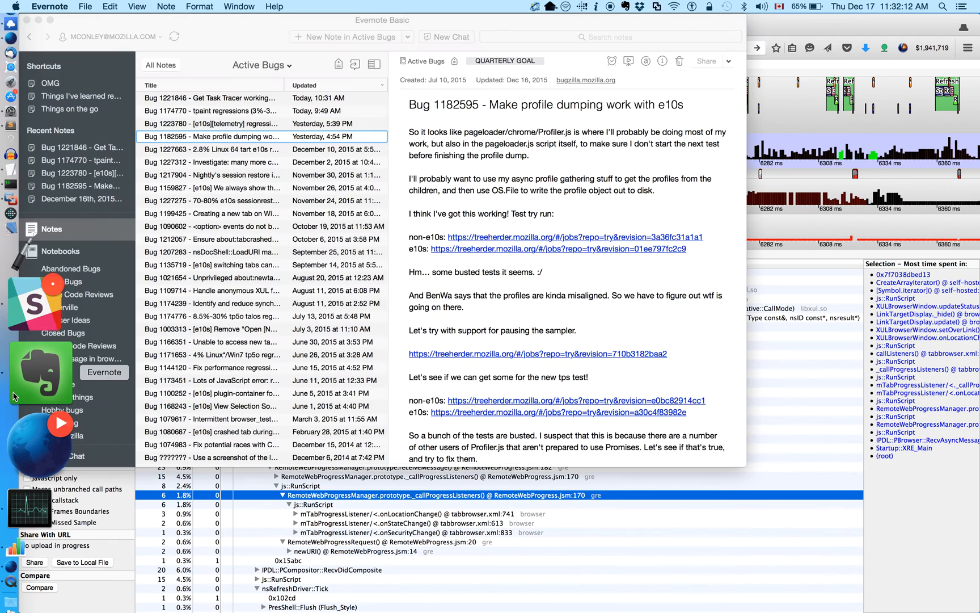
left_click(199, 111)
scroll(695, 425, "down", 10)
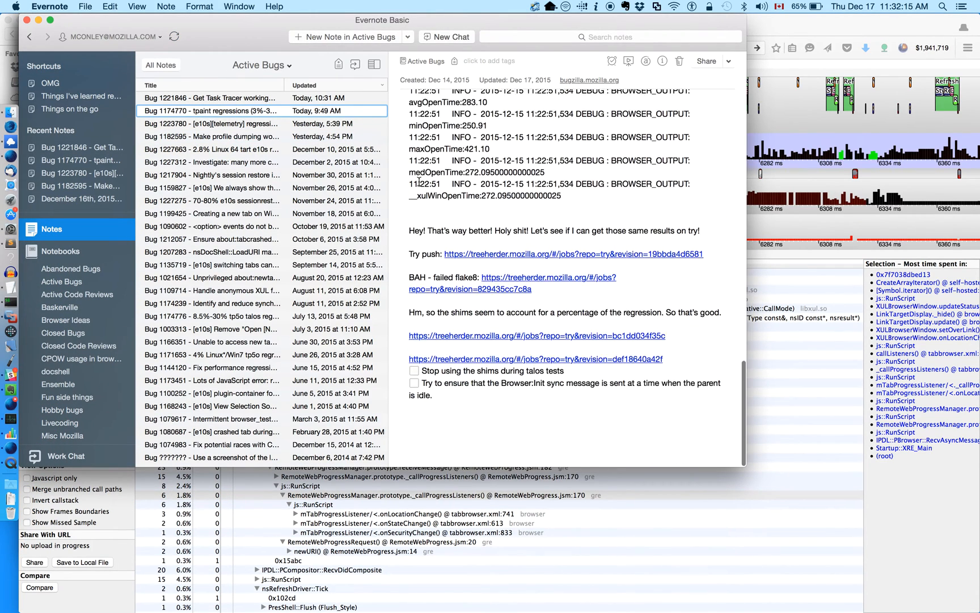
left_click(577, 444)
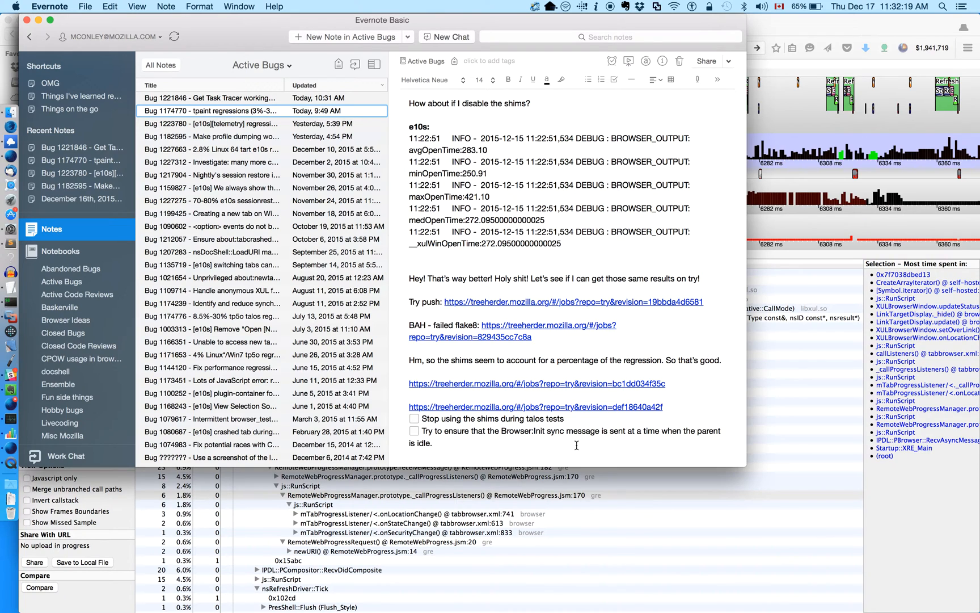
Step: Insert blank lines above the "Stop using the shims during talos tests" item
key("Up")
key("Up")
key("Return")
key("Return")
key("Return")
key("Return")
key("Return")
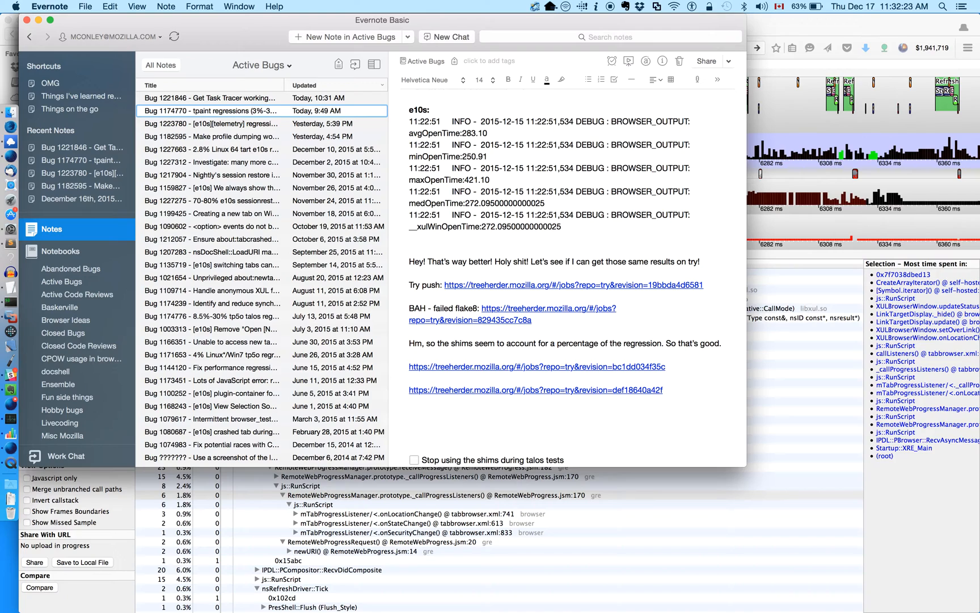
Step: Add a to-do checkbox in the blank space and begin it with "Investigate whether or not we're running the"
key("super+shift+t")
type("Invesgi")
type("t")
key("BackSpace")
key("BackSpace")
key("BackSpace")
type("te")
key("BackSpace")
type("igate whether or")
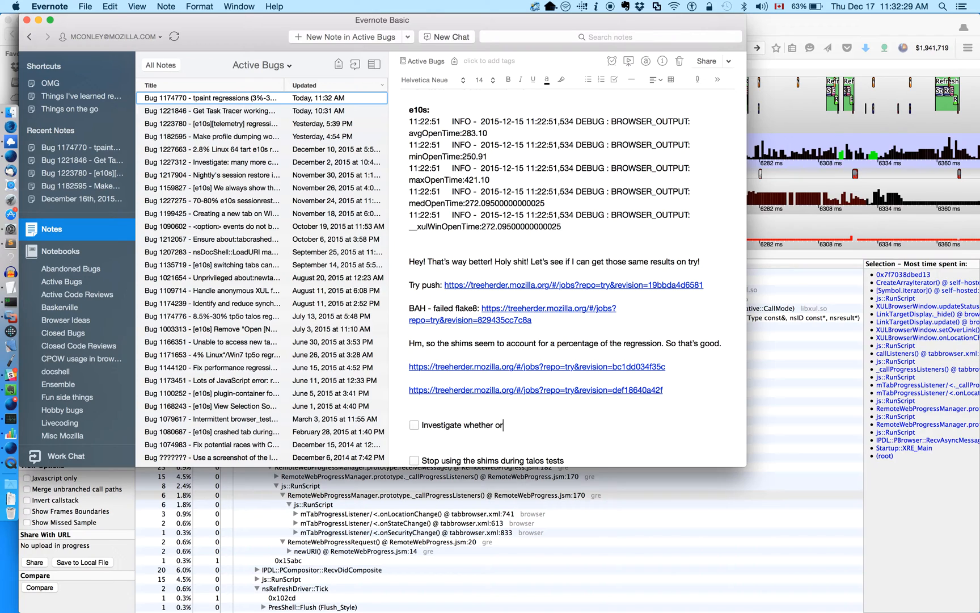
type(" not we're sending to")
key("BackSpace")
key("BackSpace")
key("BackSpace")
key("BackSpace")
key("BackSpace")
key("BackSpace")
type("running the onLocationChan")
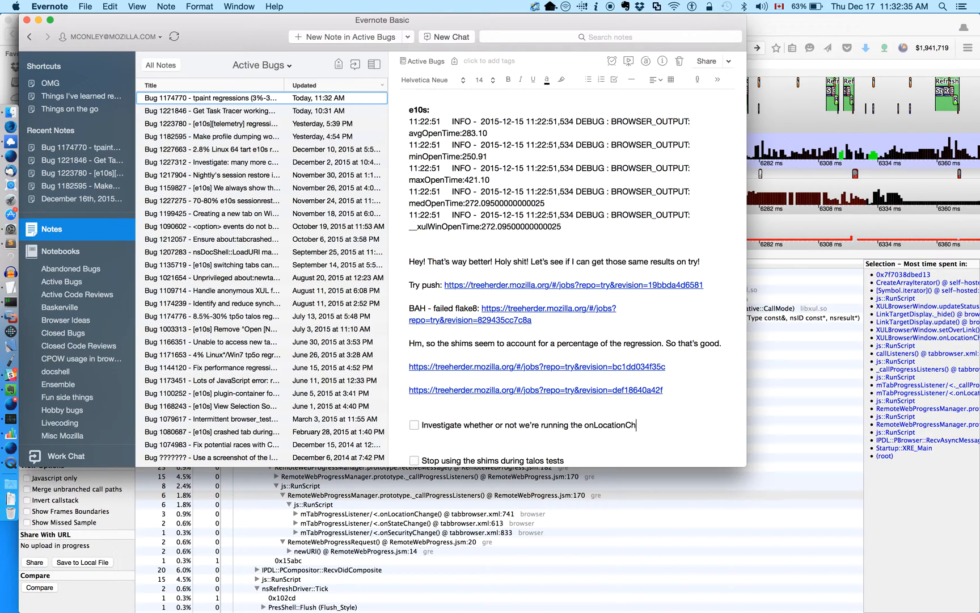
Step: Finish the to-do item with "mTabProgressListener thingies too many times" and start another checkbox below it
key("BackSpace")
key("BackSpace")
key("BackSpace")
key("BackSpace")
key("BackSpace")
key("BackSpace")
key("BackSpace")
key("BackSpace")
key("BackSpace")
type("mTabProgressListener th")
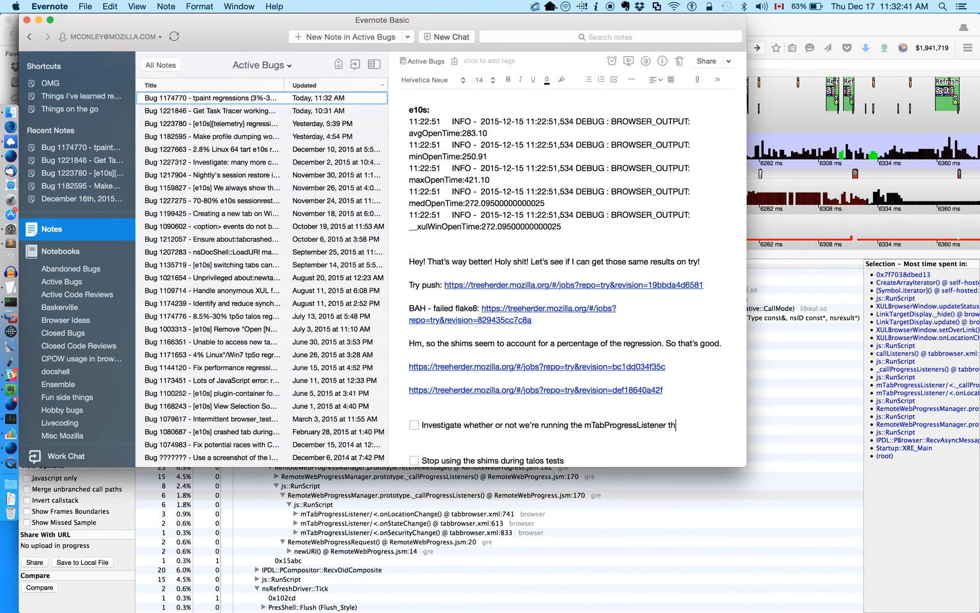
type("ingies too many times")
key("Return")
Step: Switch to the Nightly profile to look over the call tree above IPDL::PBrowser::RecvAsyncMessage, and return to the Evernote note
key("super+Tab")
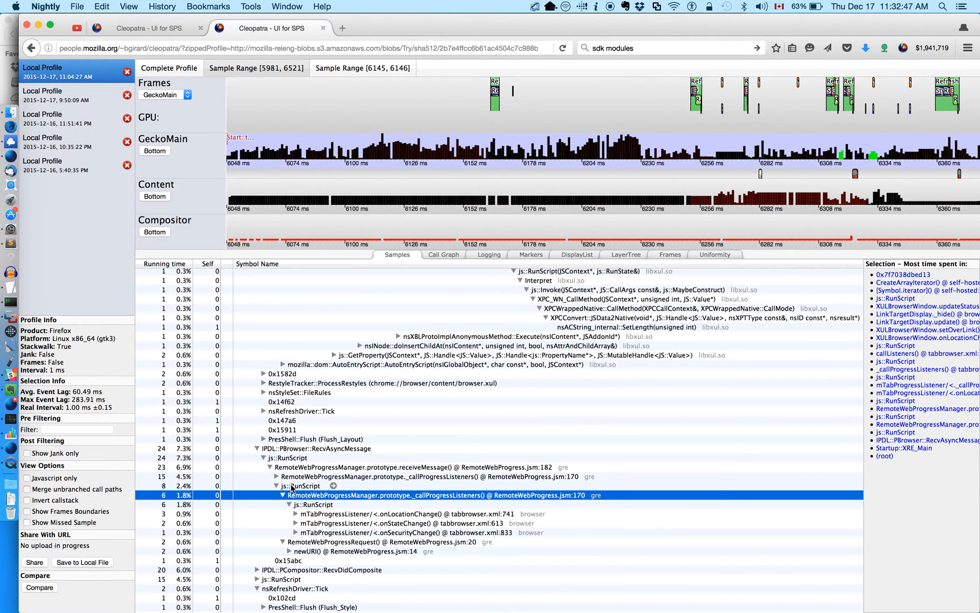
scroll(293, 488, "up", 4)
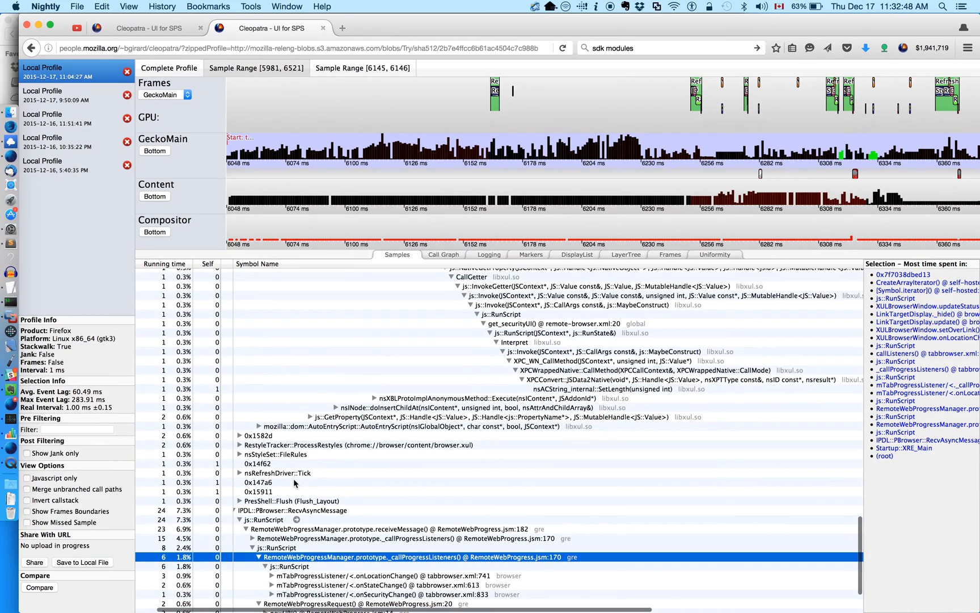
scroll(293, 480, "up", 2)
key("super+Tab")
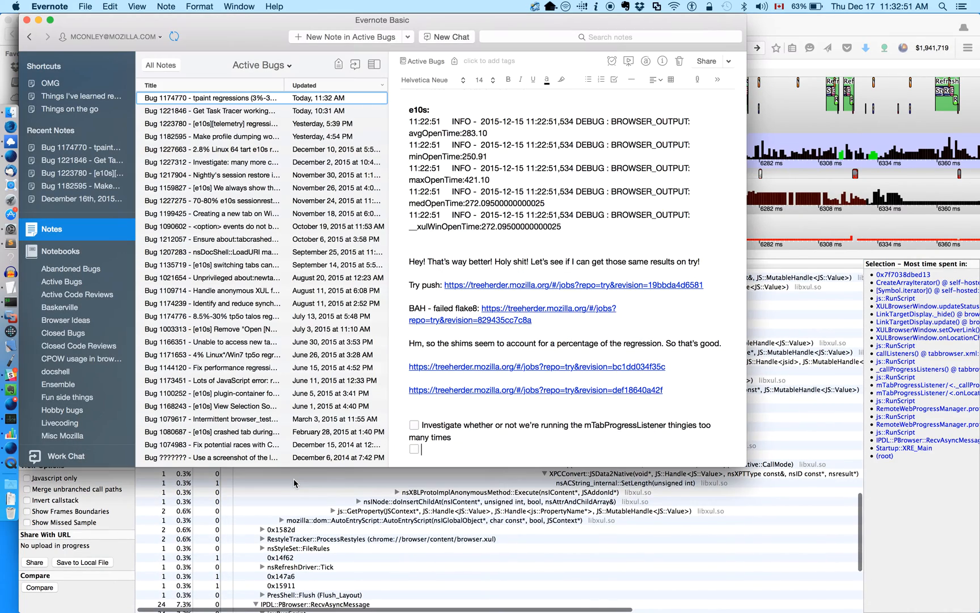
Step: Fill the empty checkbox item with "GetScreenBounds might be taking too much time" and start another checkbox below it
type("GetScree")
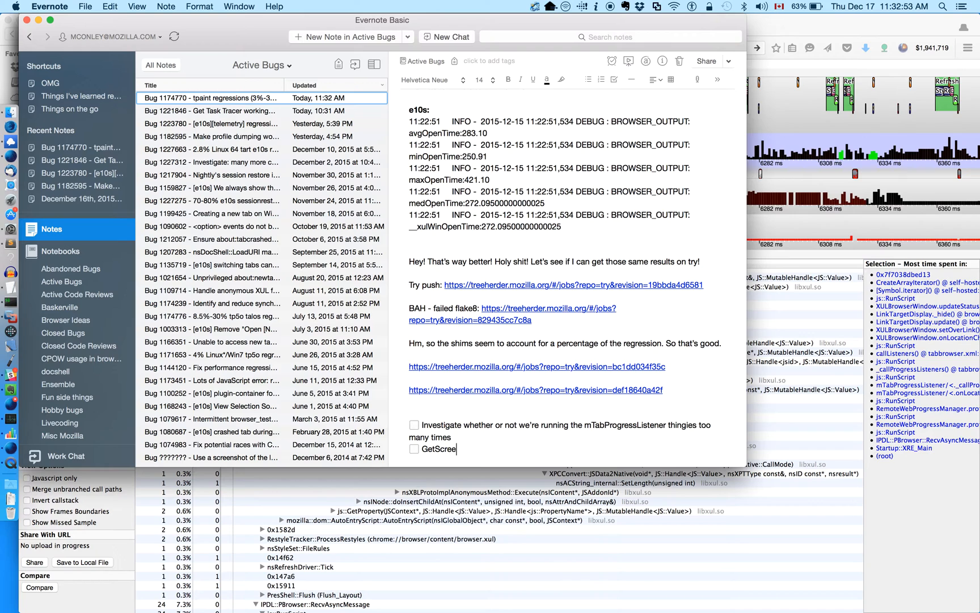
type("nBounds might be taking too much time")
Step: Switch to the Nightly profile and inspect PresShell::Flush, IPDL::PBrowser::RecvAsyncMessage, IPDL::PCompositor::RecvDidComposite and the js::RunScript entry below them in the call tree
key("super+Tab")
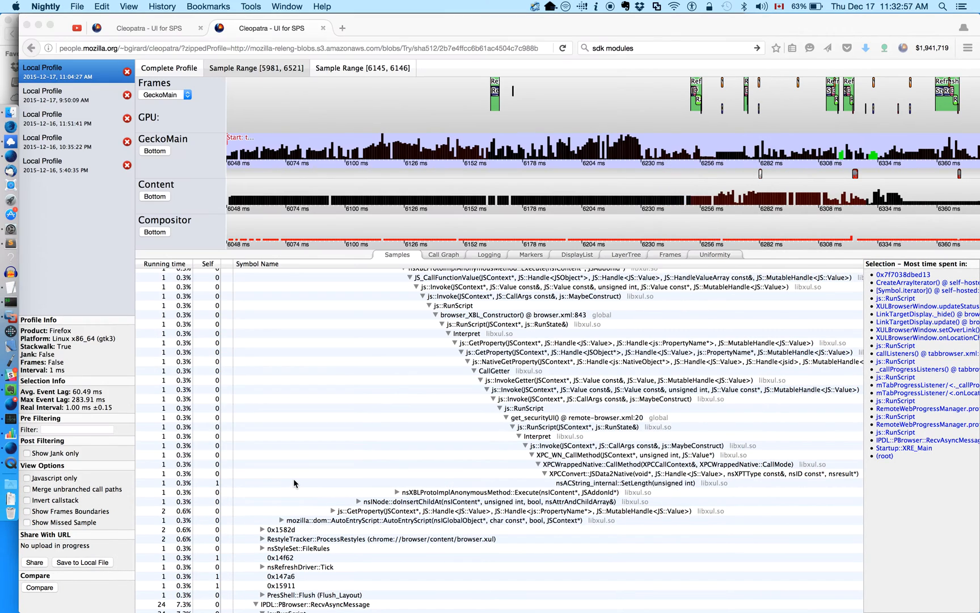
scroll(406, 444, "down", 3)
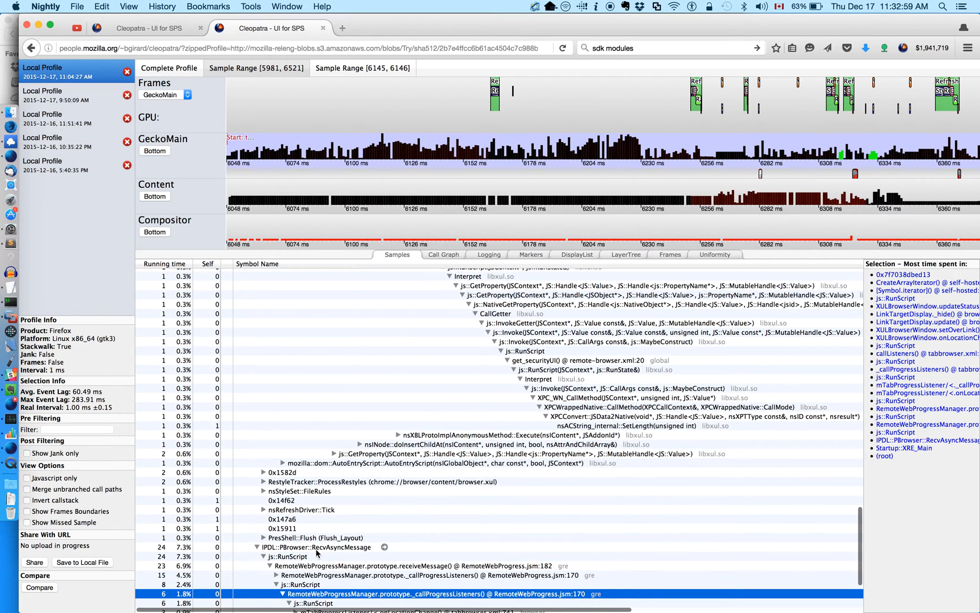
left_click(316, 540)
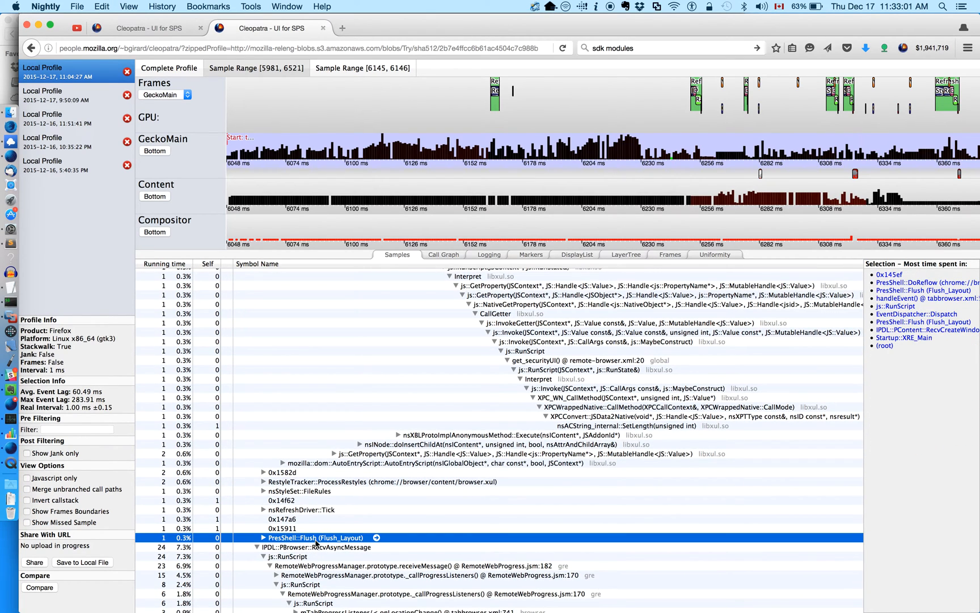
left_click(316, 547)
scroll(316, 549, "down", 5)
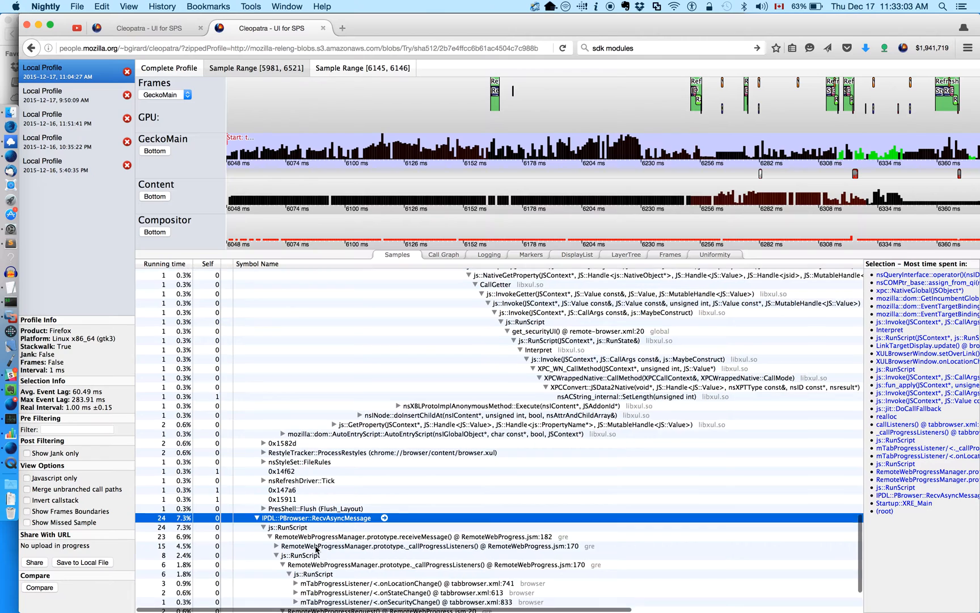
left_click(317, 560)
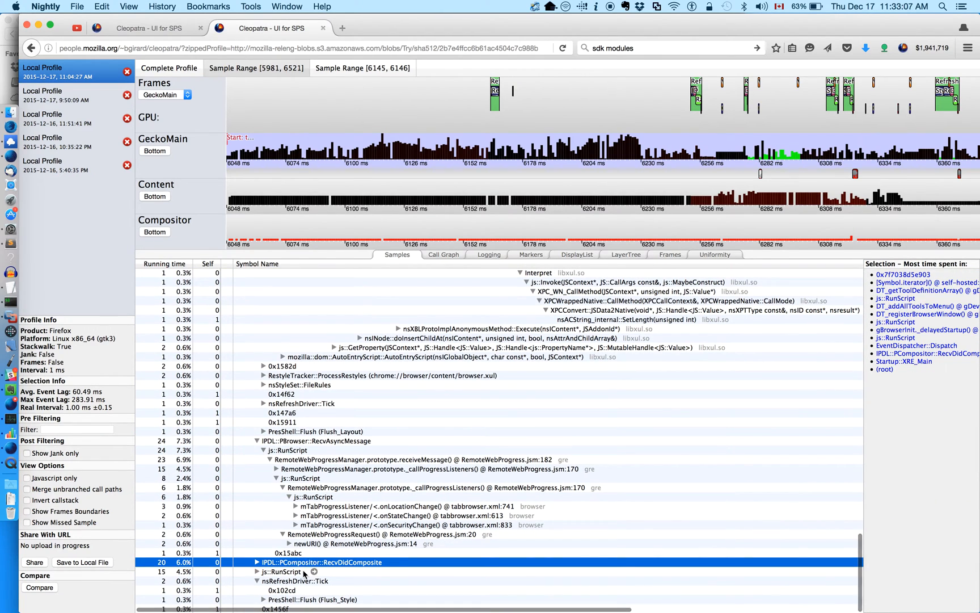
left_click(304, 572)
scroll(397, 511, "down", 1)
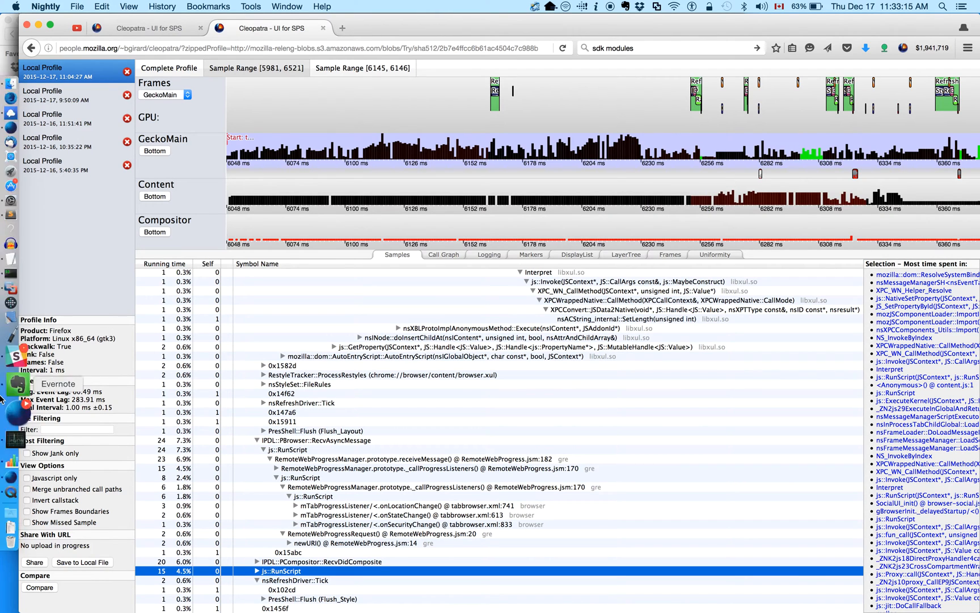
Step: Check the to-do list in the Evernote note, and return to the profile to inspect a Content thread sample above the second red marker
left_click(13, 354)
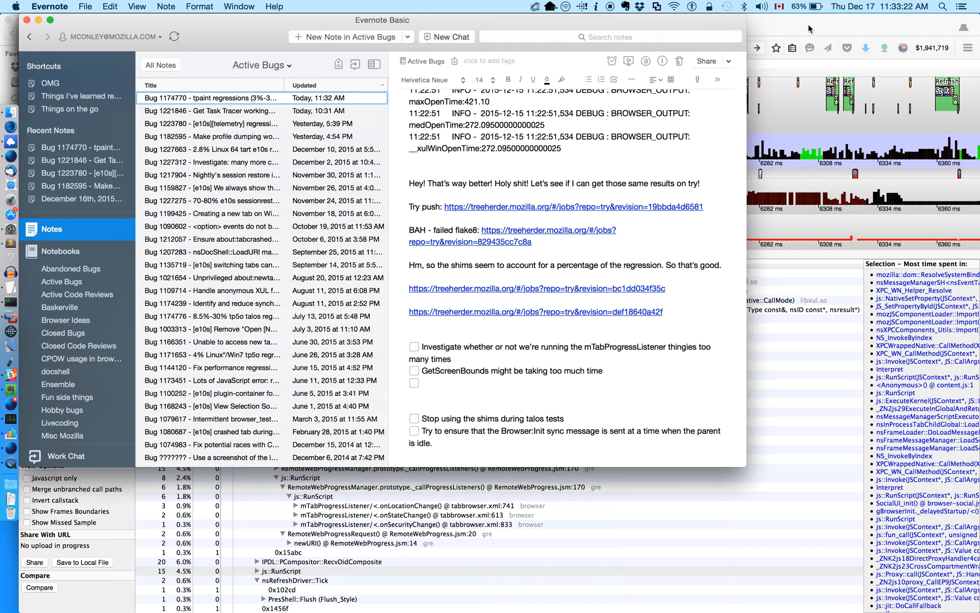
left_click(793, 28)
left_click(784, 193)
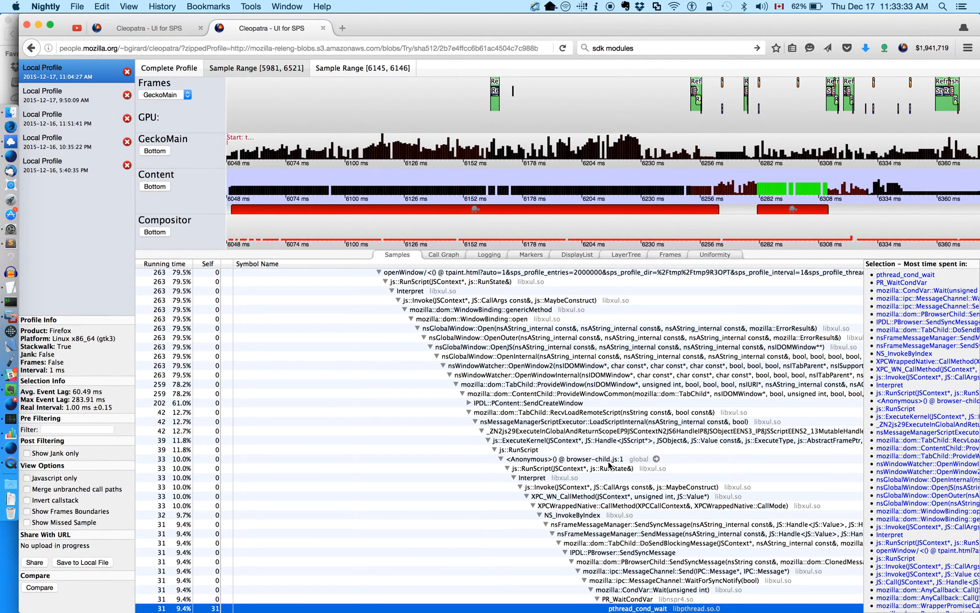
scroll(610, 464, "down", 3)
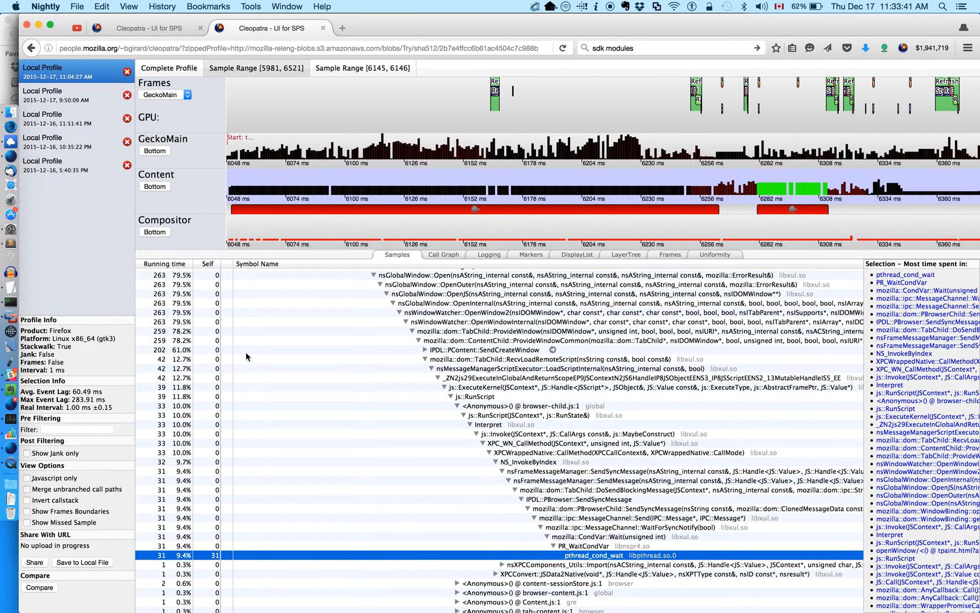
Step: Switch to Sublime Text and examine the Browser:Init sendSyncMessage code at the end of browser-child.js
left_click(23, 374)
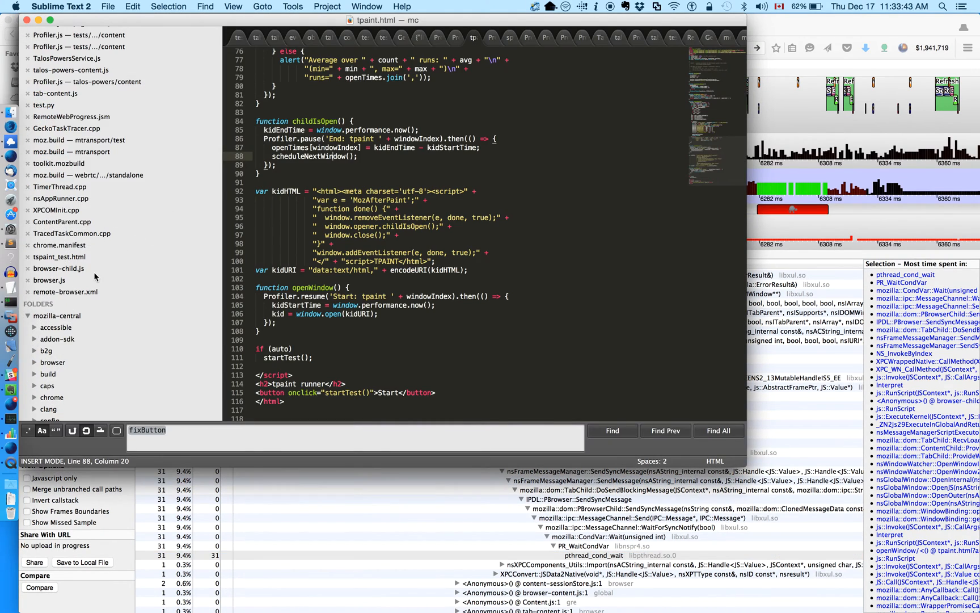
left_click(99, 269)
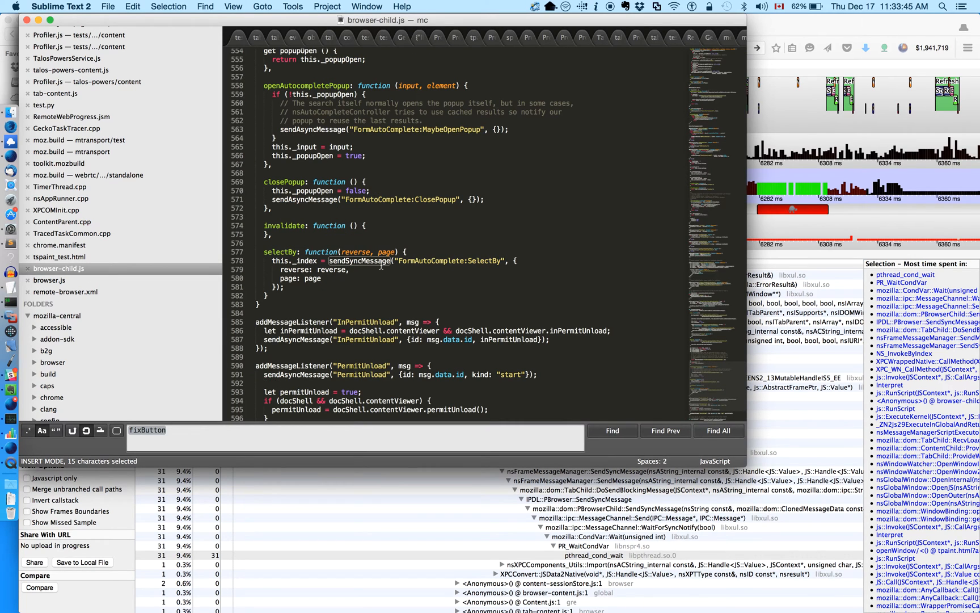
scroll(381, 265, "down", 6)
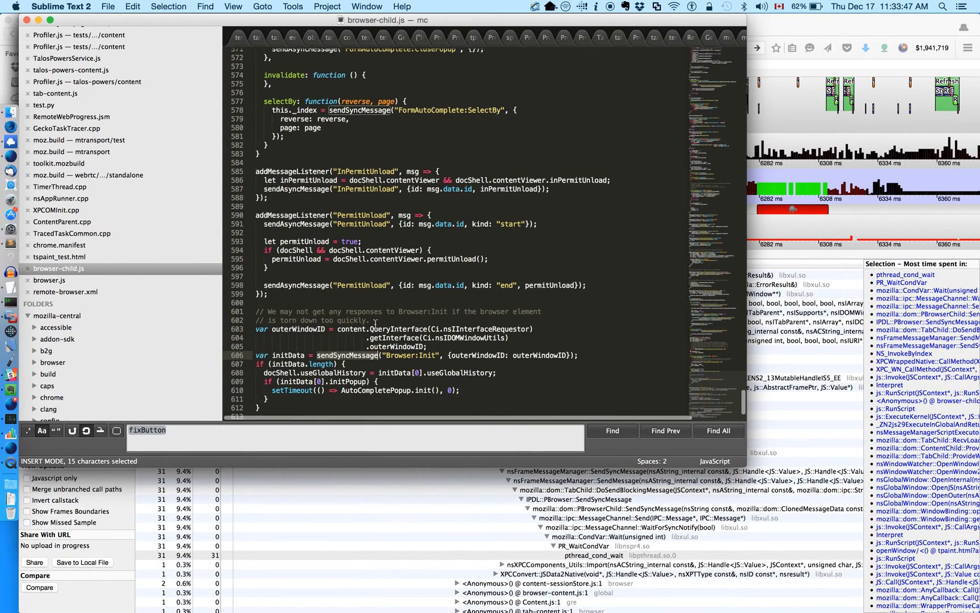
left_click(364, 363)
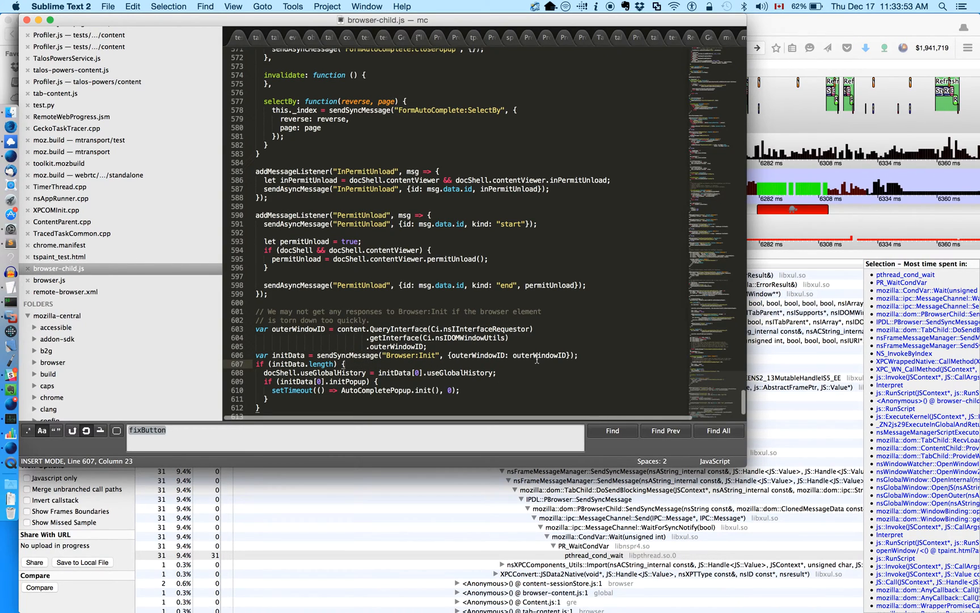
left_click(304, 364)
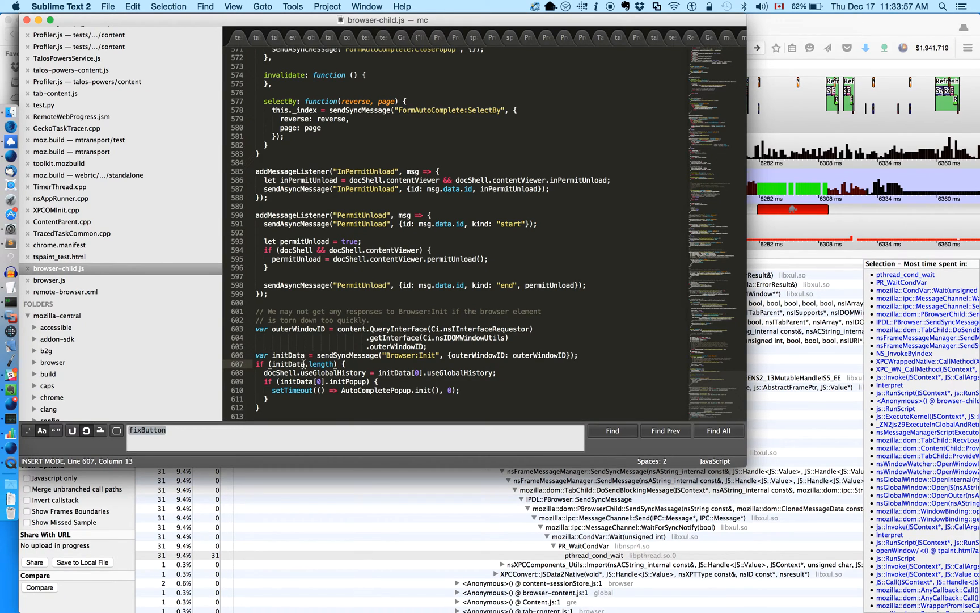
scroll(323, 365, "down", 2)
Step: Return to the profile, select the Content thread range from 6281 to 6313, and inspect GeckoMain samples around 6284 ms
left_click(779, 192)
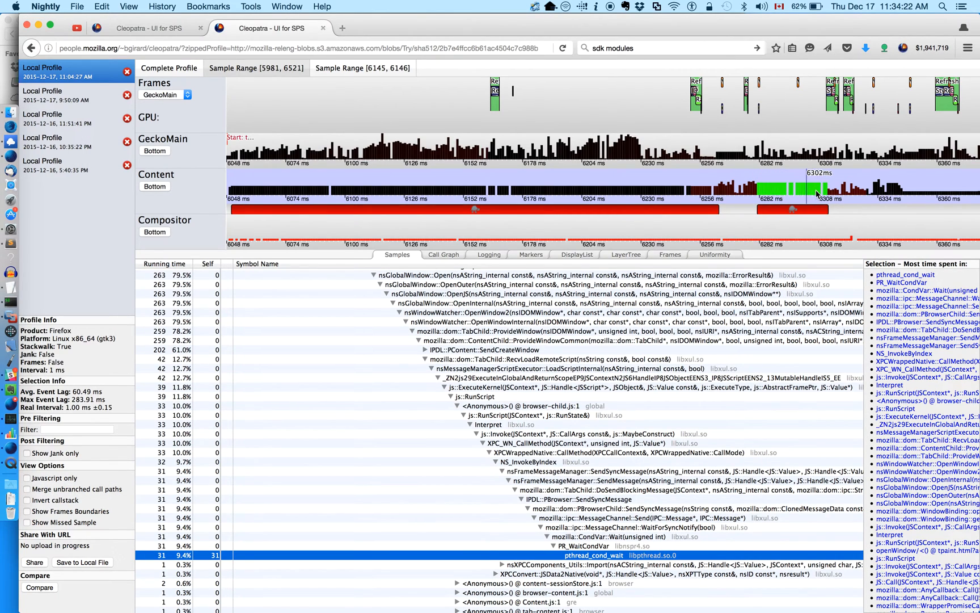
left_click_drag(758, 190, 825, 200)
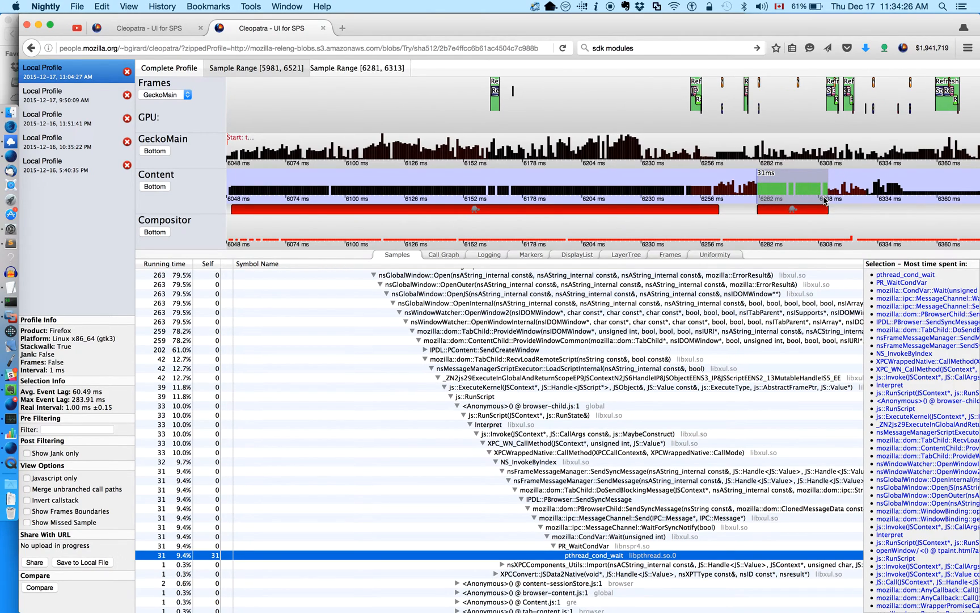
left_click(765, 161)
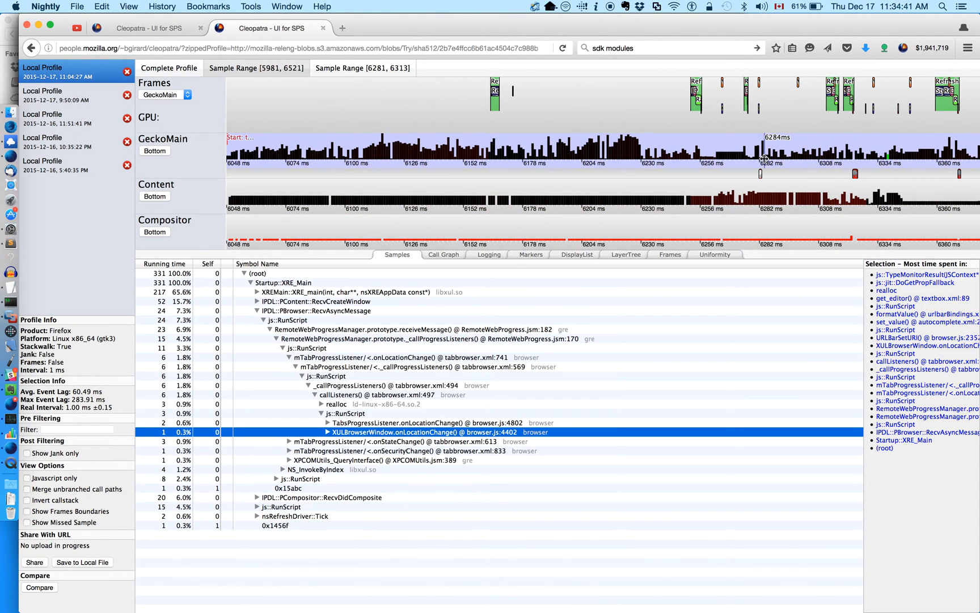
left_click(765, 162)
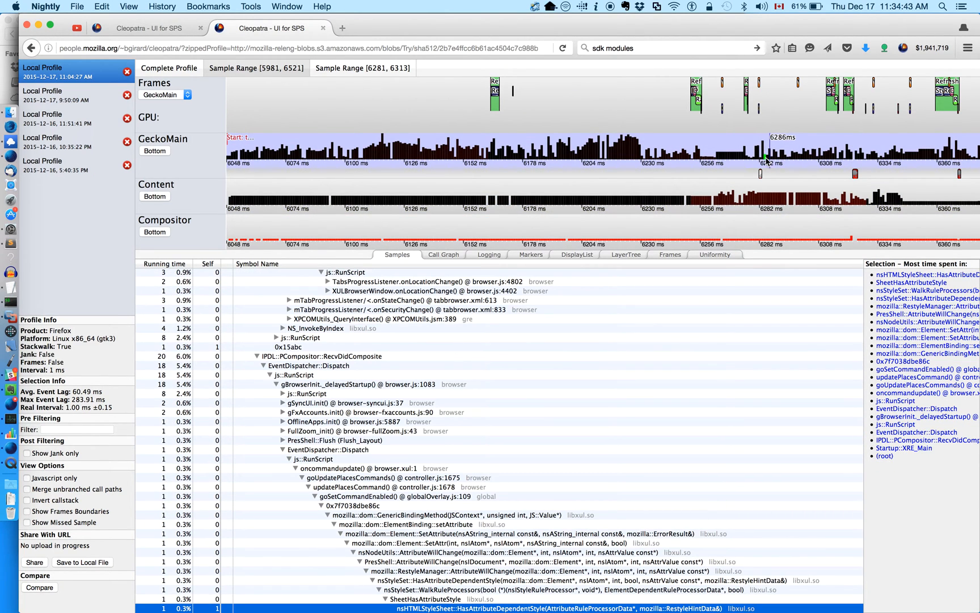
left_click(763, 159)
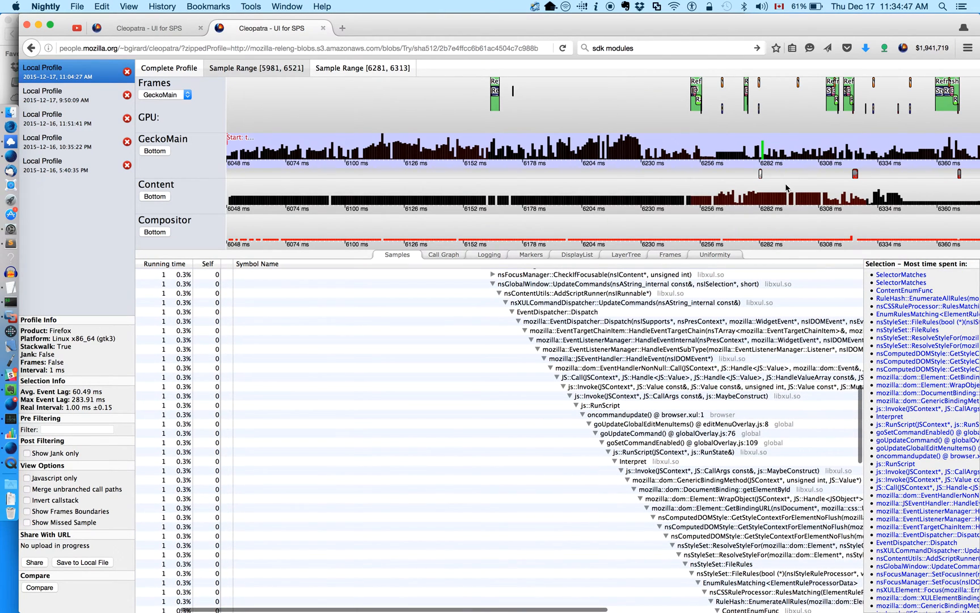
Step: Examine the selected GeckoMain sample's call stack around nsFocusManager::SetFocus and oncommandupdate() in browser.xul
scroll(742, 413, "up", 1)
scroll(742, 414, "right", 1)
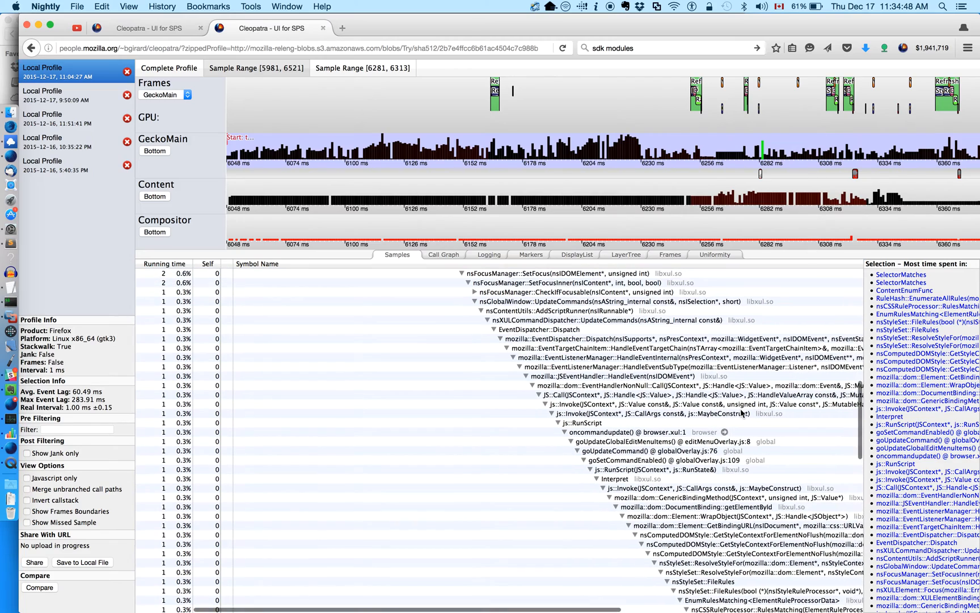
scroll(742, 413, "up", 2)
scroll(742, 414, "right", 1)
scroll(561, 374, "down", 2)
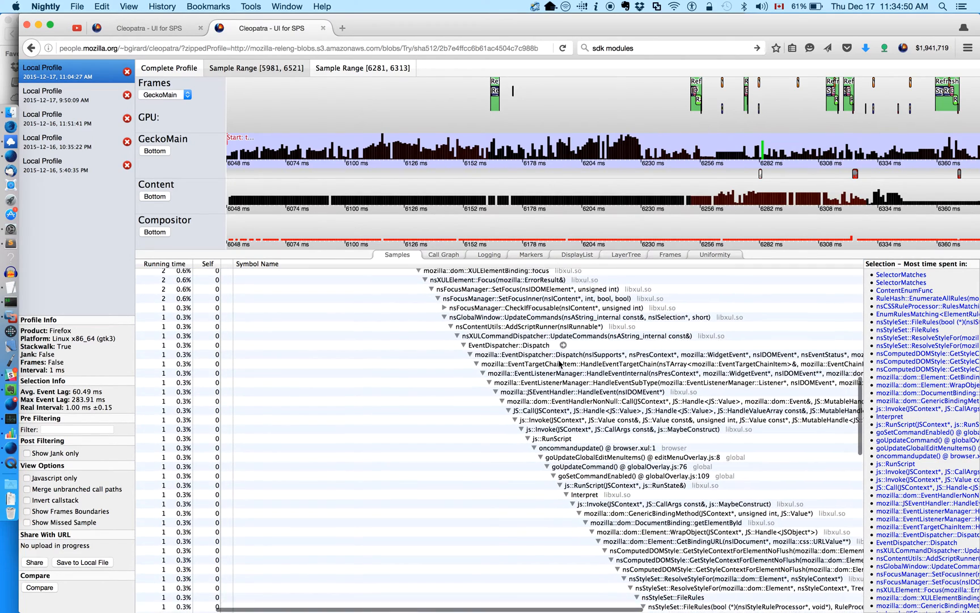
left_click(558, 417)
scroll(624, 425, "down", 4)
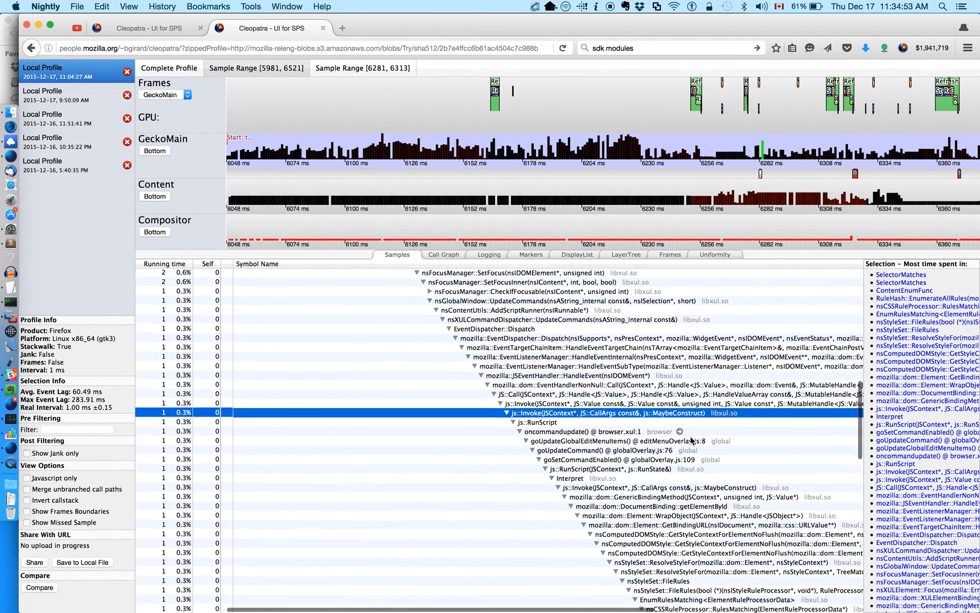
scroll(691, 439, "up", 5)
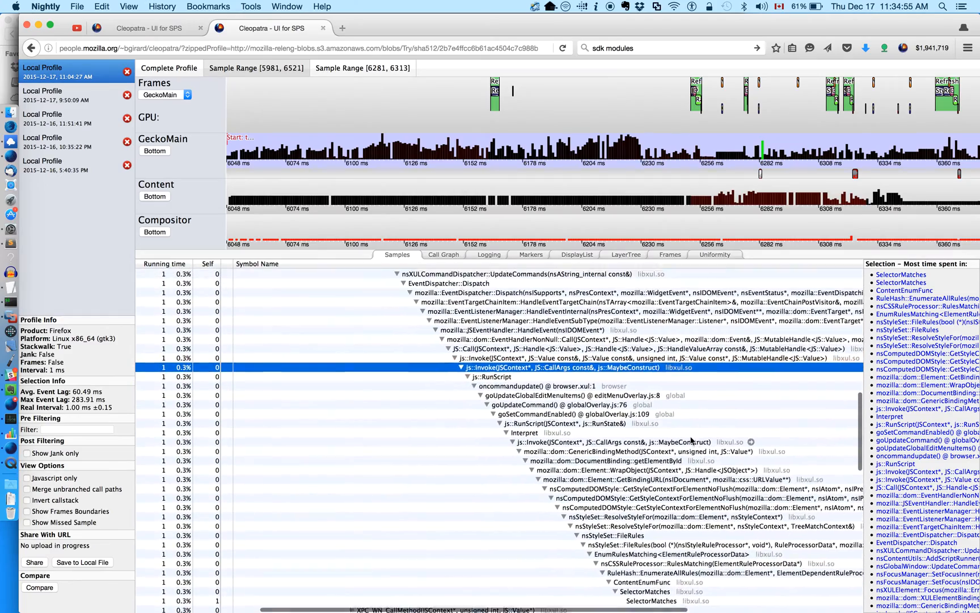
scroll(691, 438, "up", 3)
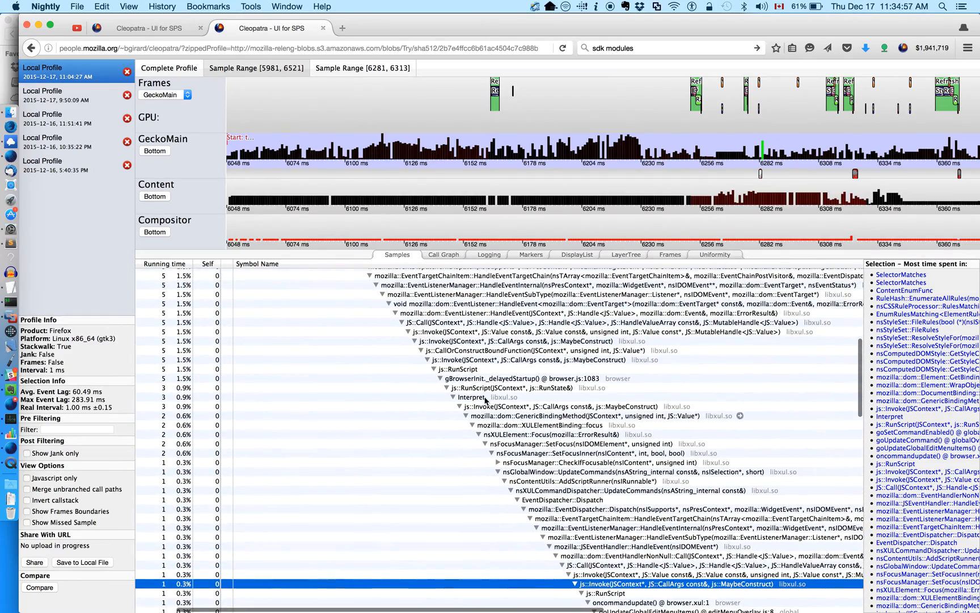
Step: Collapse gBrowserInit._delayedStartup() at browser.js:1083 in the call tree and examine its callers up to IPDL::PCompositor::RecvDidComposite
left_click(476, 379)
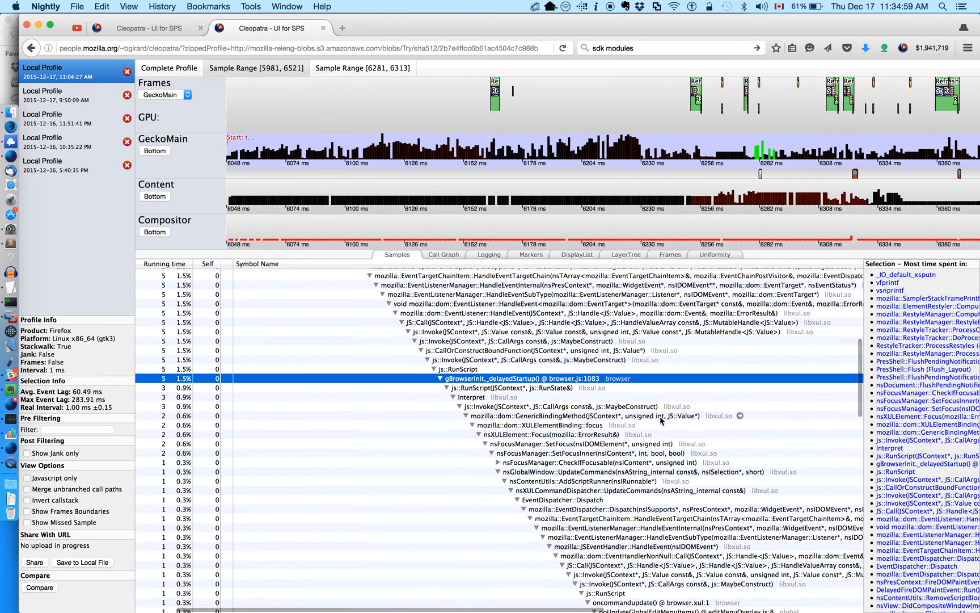
key("Left")
scroll(499, 440, "up", 3)
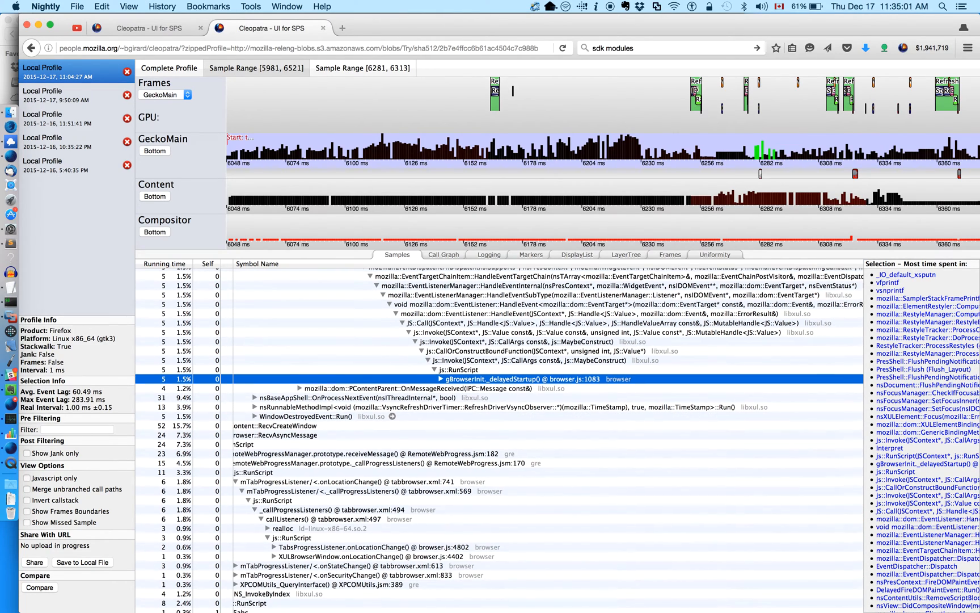
scroll(499, 440, "up", 2)
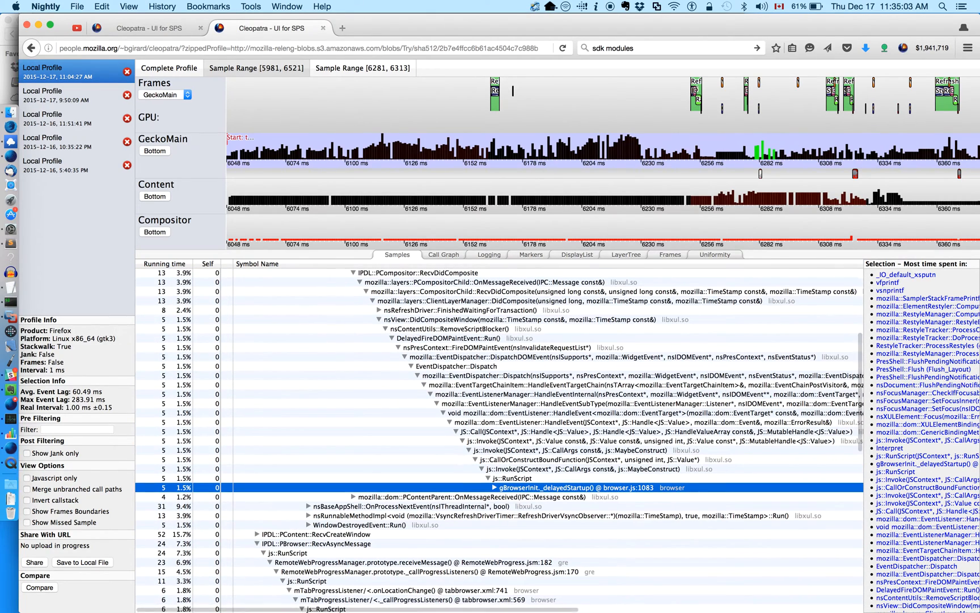
scroll(420, 362, "up", 2)
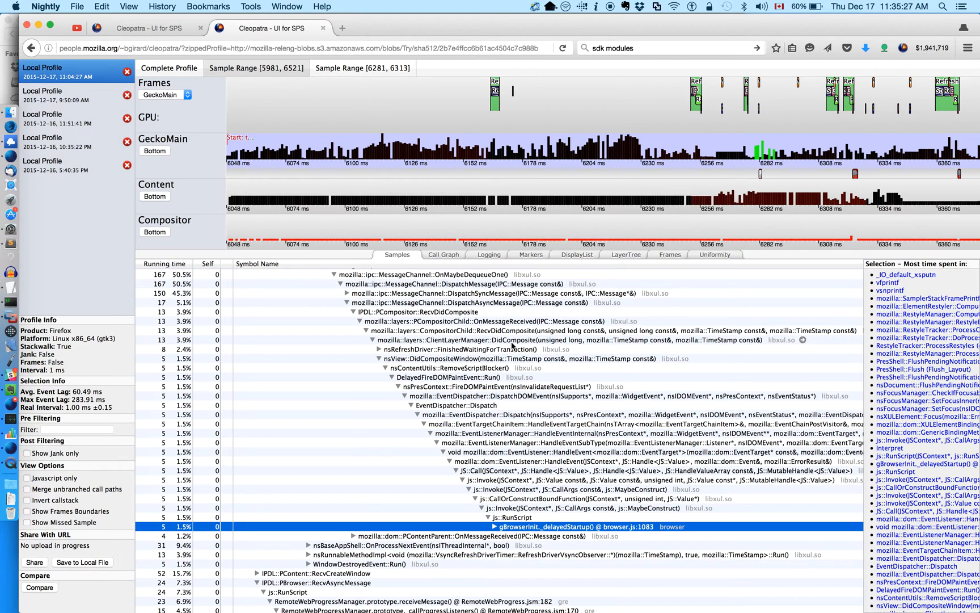
scroll(544, 358, "down", 3)
scroll(544, 358, "right", 1)
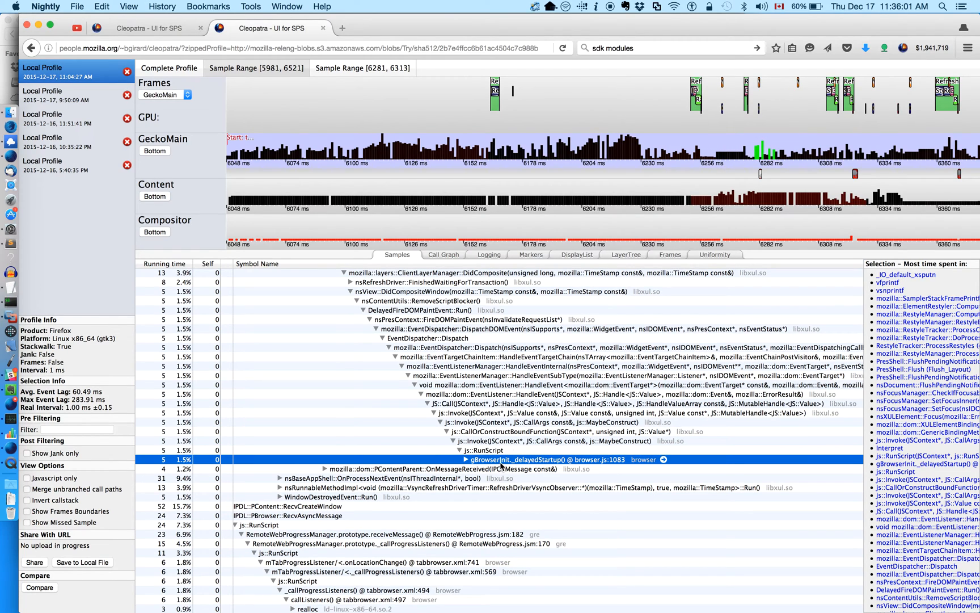
Step: Select the Content thread sample at about 6286 ms and examine its stack through browser-child.js to the blocking sync message
left_click(740, 189)
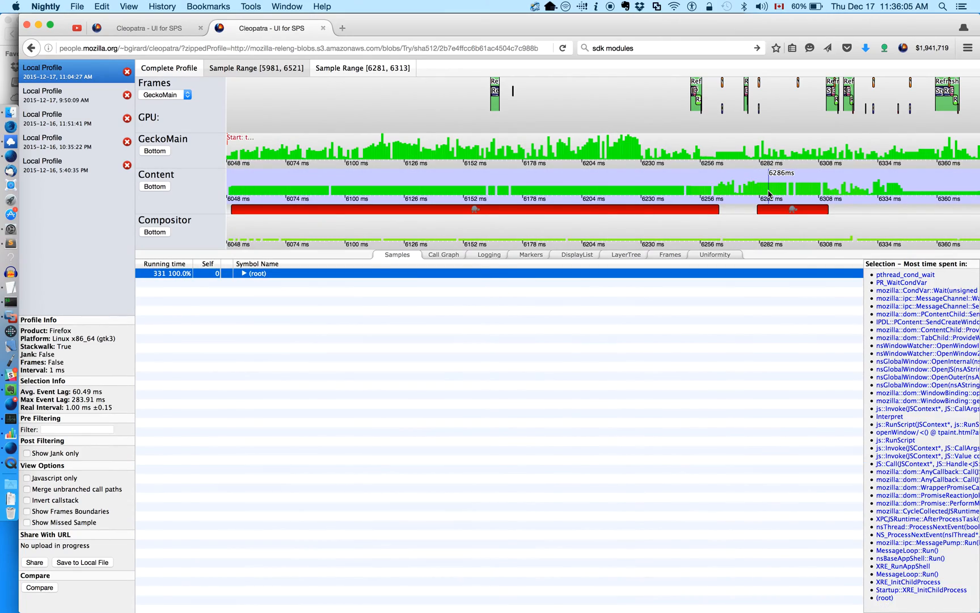
left_click(768, 192)
scroll(694, 349, "up", 1)
scroll(693, 346, "right", 2)
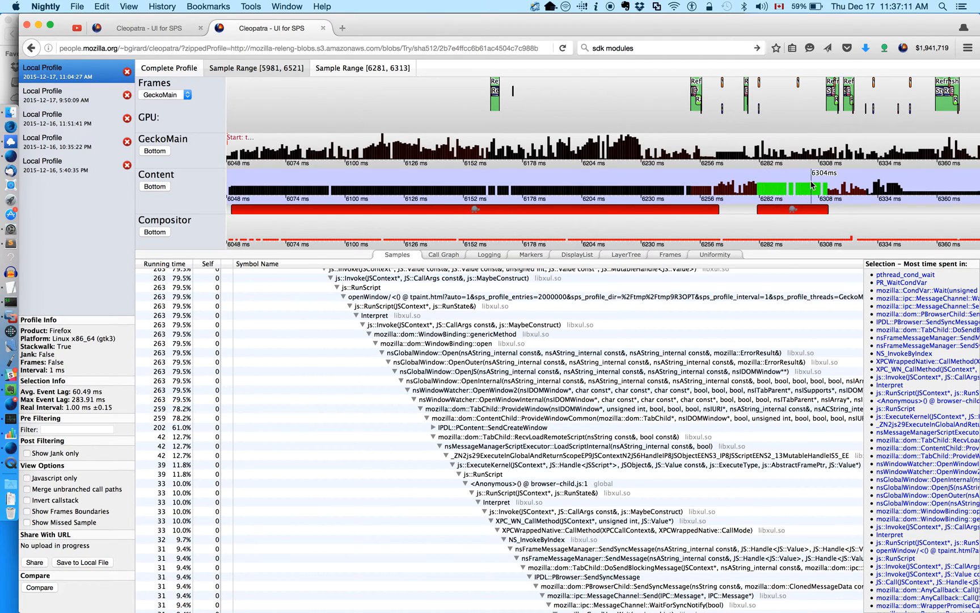
Step: Select the Content thread sample at about 6325 ms and inspect the Interpret frame under PopupBlocking.handleEvent() in its call stack
left_click(859, 192)
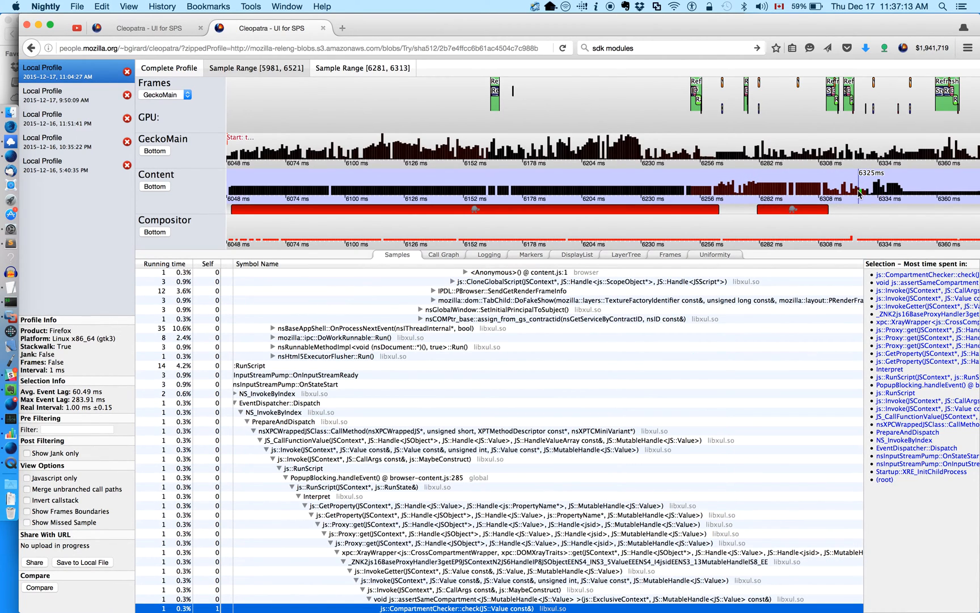
scroll(286, 470, "left", 2)
scroll(286, 470, "up", 1)
scroll(286, 470, "right", 1)
scroll(390, 523, "down", 2)
scroll(389, 523, "left", 1)
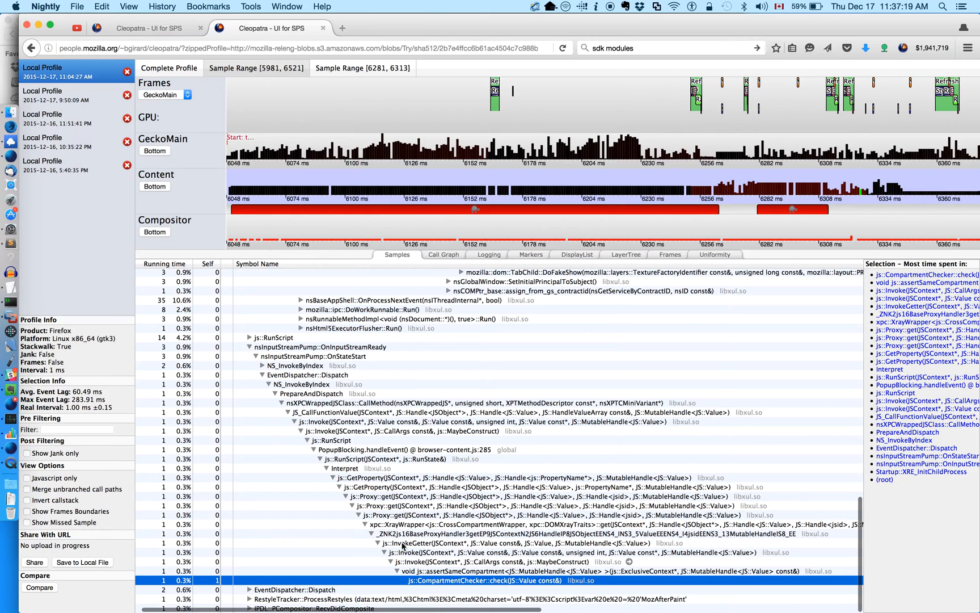
left_click(397, 468)
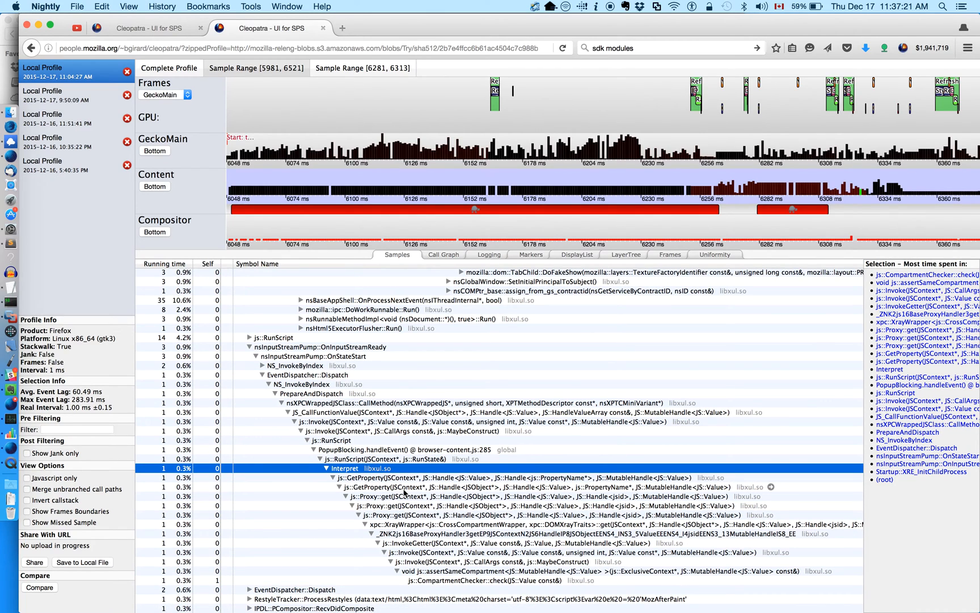
Step: Collapse PopupBlocking.handleEvent() at browser-content.js:285 and inspect onSecurityChange() at browser-child.js:187 in a Content thread sample
left_click(368, 449)
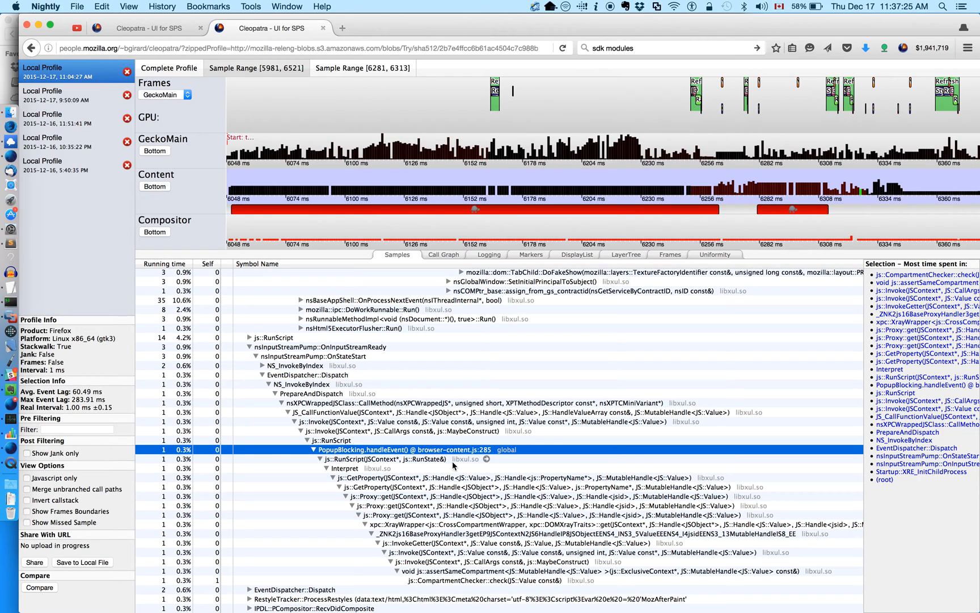
key("Left")
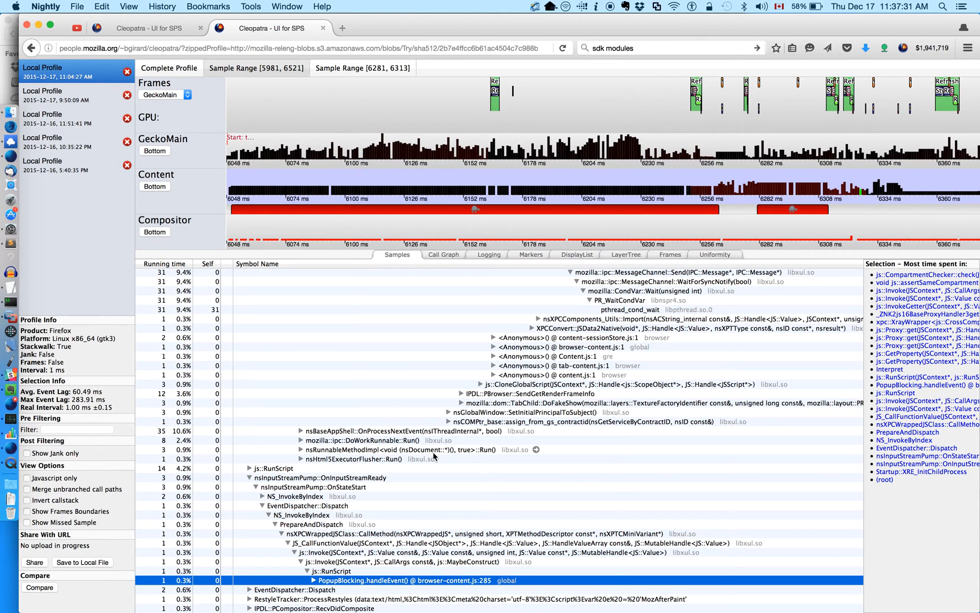
left_click(866, 193)
scroll(714, 382, "down", 2)
scroll(714, 382, "down", 2)
left_click(394, 474)
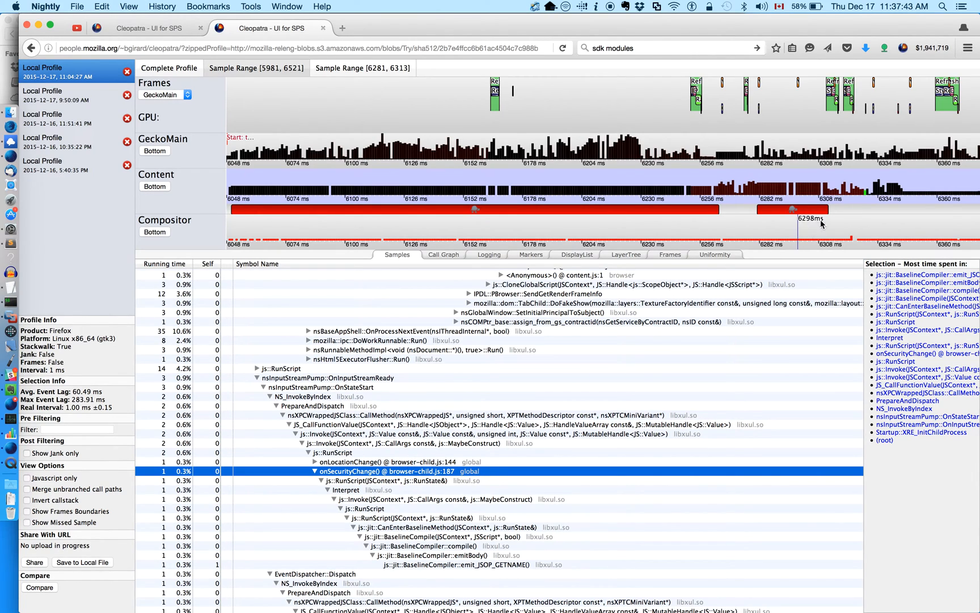
Step: Select the Content thread sample at about 6333 ms and examine its stack from nsRunnableMethodImpl through PresShell::Flush (Flush_Layout) to the text run building
left_click(877, 187)
scroll(773, 406, "up", 2)
scroll(773, 407, "right", 1)
scroll(774, 406, "up", 3)
scroll(774, 407, "left", 1)
left_click(446, 351)
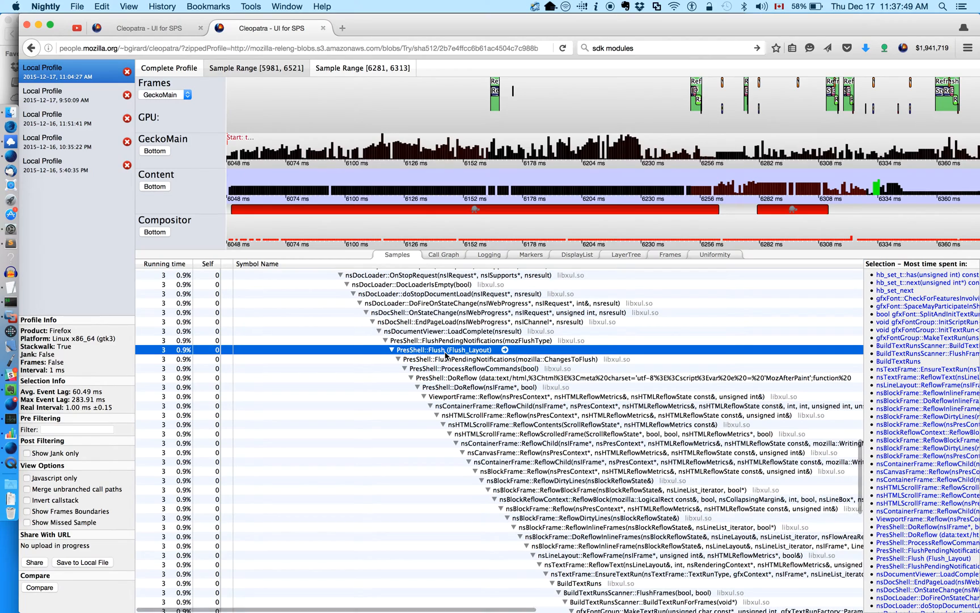
scroll(493, 350, "up", 5)
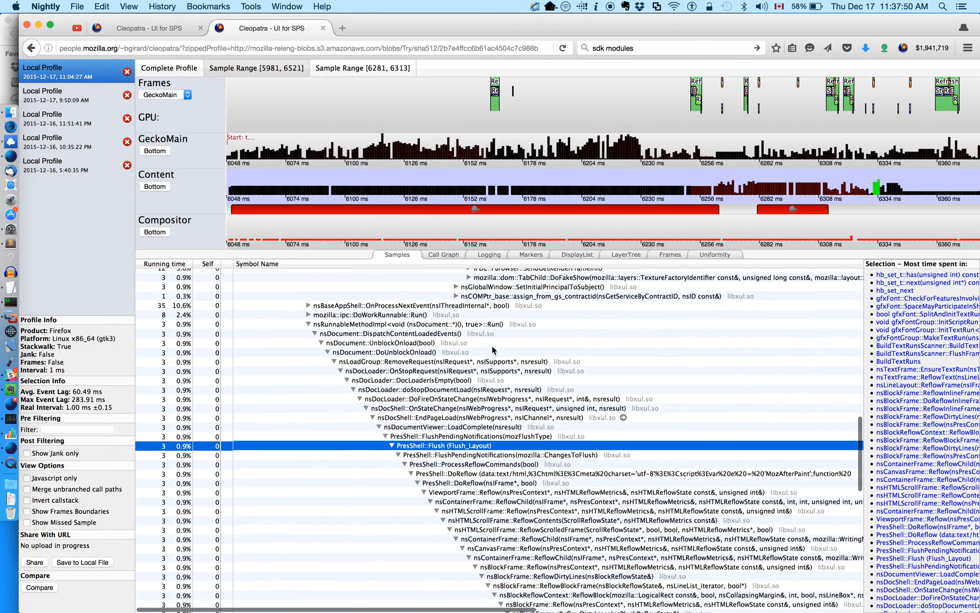
scroll(491, 346, "up", 1)
left_click(420, 336)
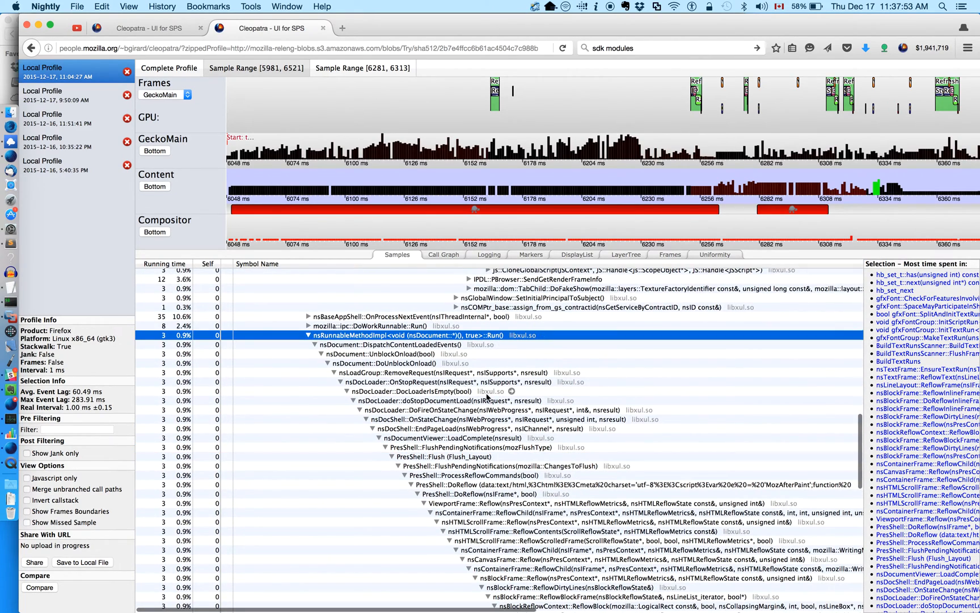
scroll(487, 396, "down", 10)
scroll(486, 396, "right", 3)
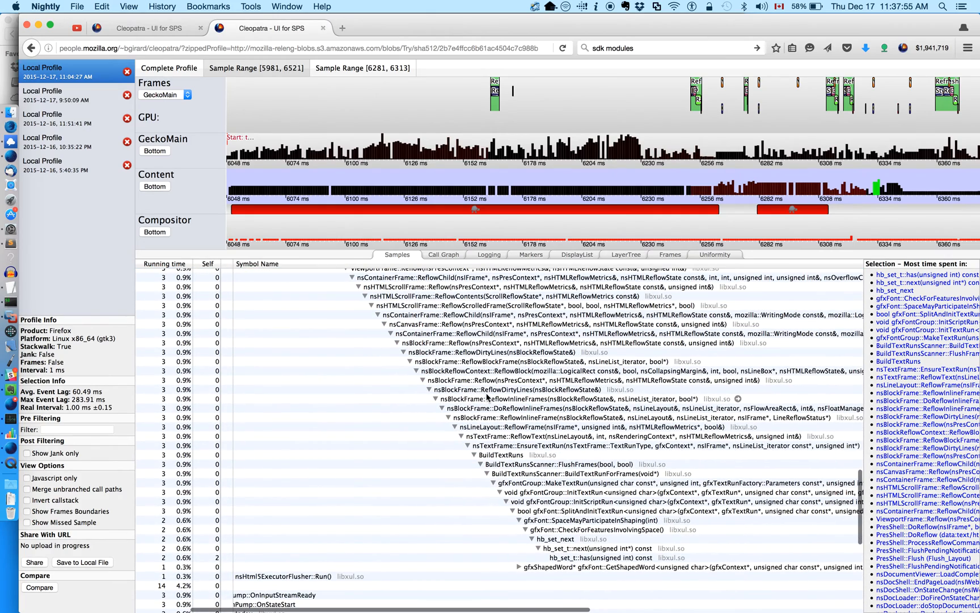
Step: Select the Content thread sample at 6339 ms and examine its stack between the poll call and mozilla::ipc::DoWorkRunnable::Run()
left_click(891, 189)
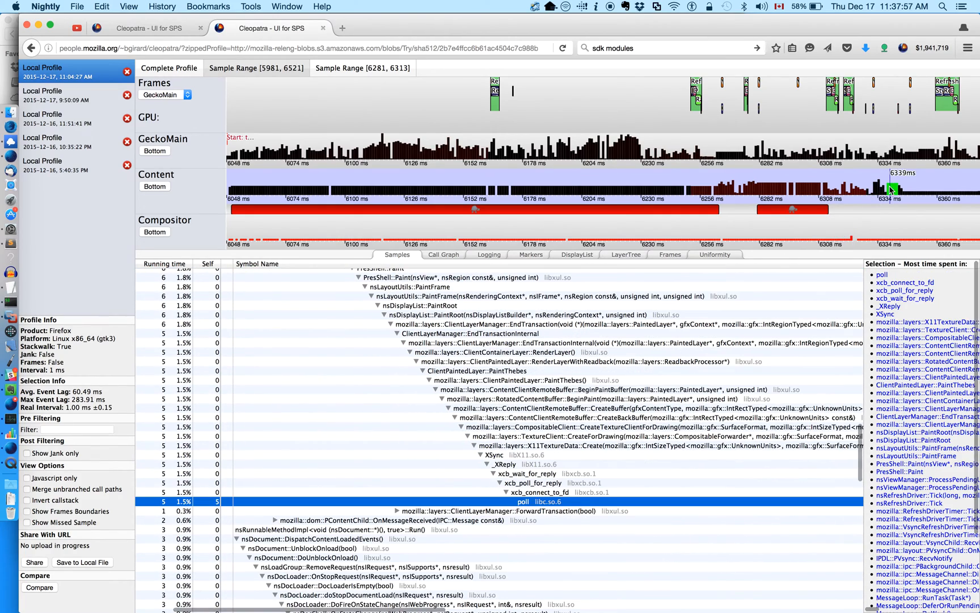
scroll(547, 372, "up", 1)
scroll(547, 372, "left", 1)
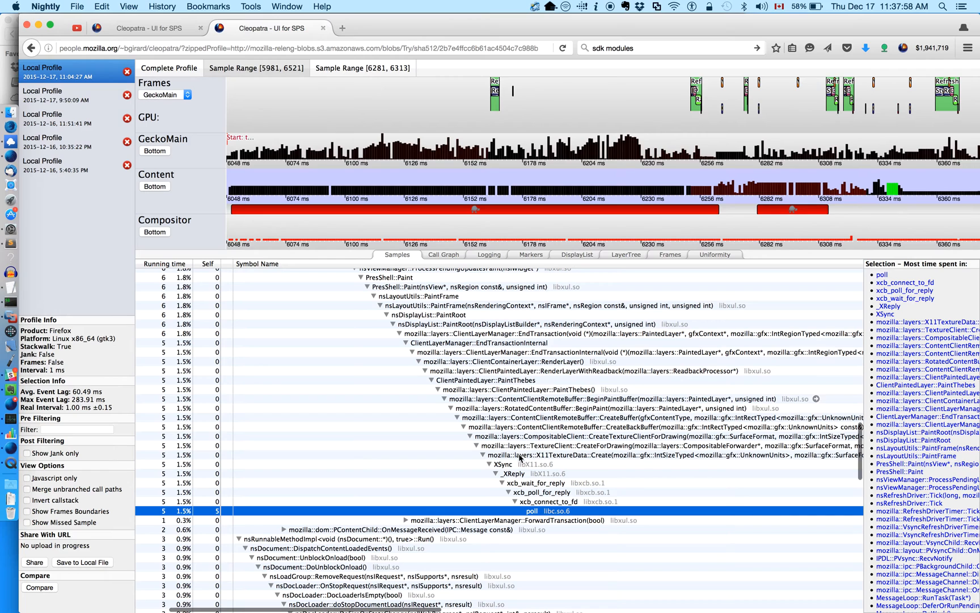
scroll(528, 460, "up", 3)
scroll(527, 460, "left", 2)
scroll(534, 462, "up", 1)
scroll(534, 462, "left", 1)
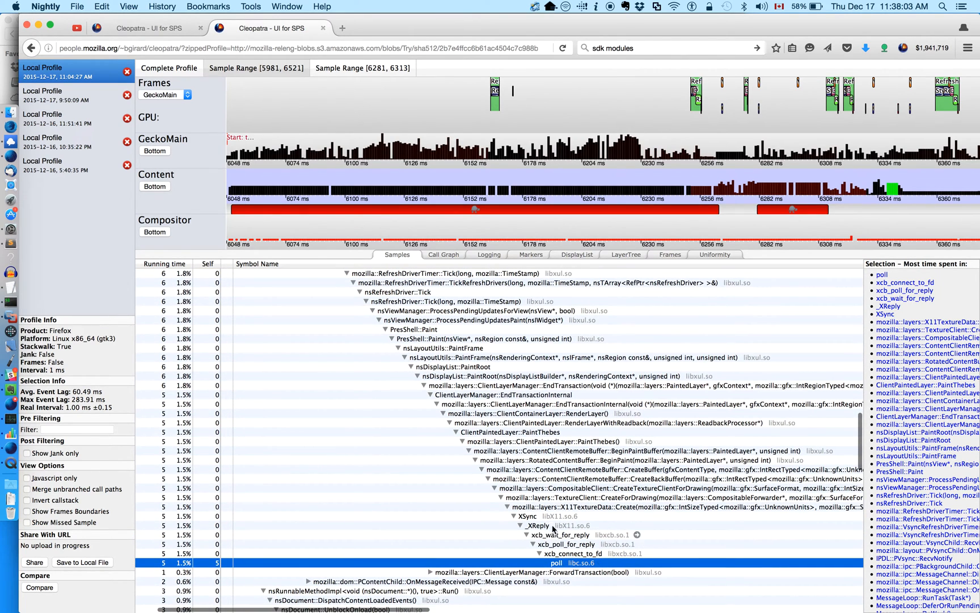
scroll(549, 503, "up", 5)
scroll(549, 504, "left", 3)
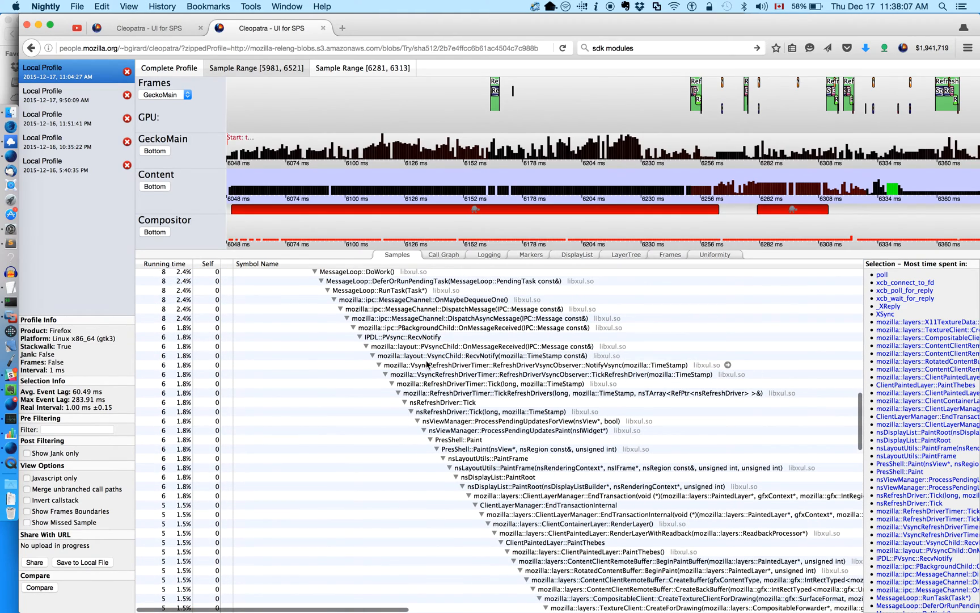
scroll(404, 333, "up", 2)
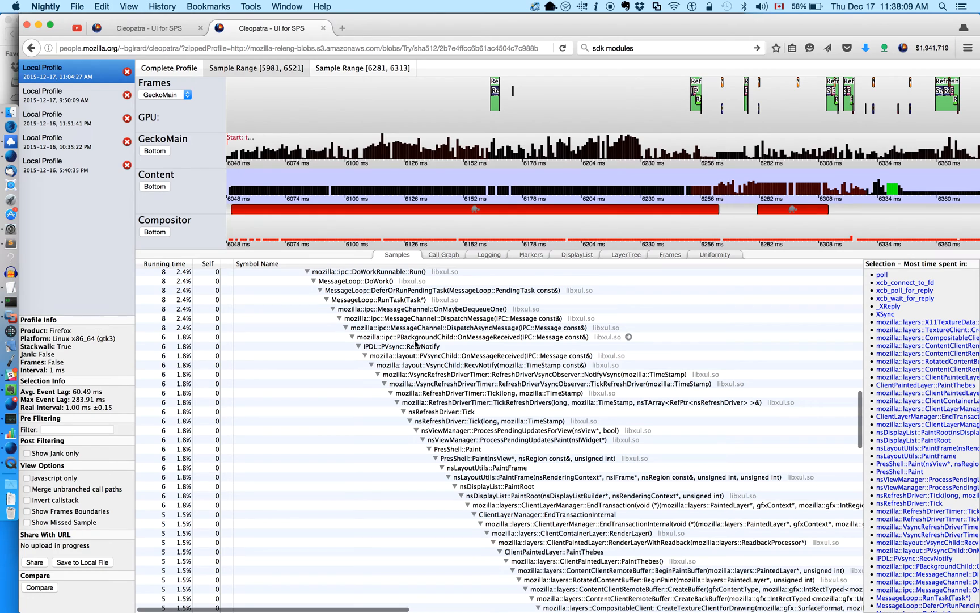
scroll(416, 343, "up", 1)
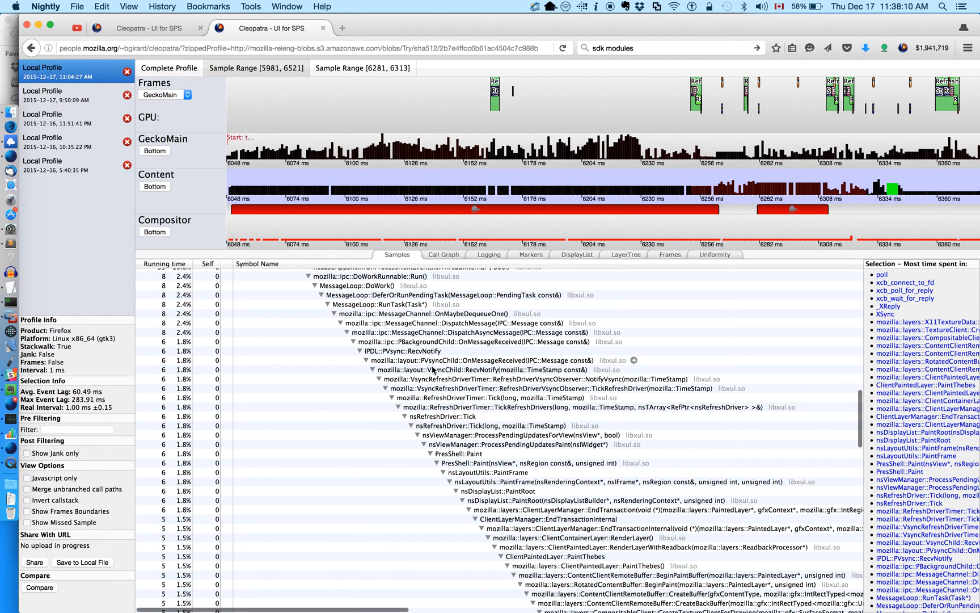
scroll(455, 375, "down", 3)
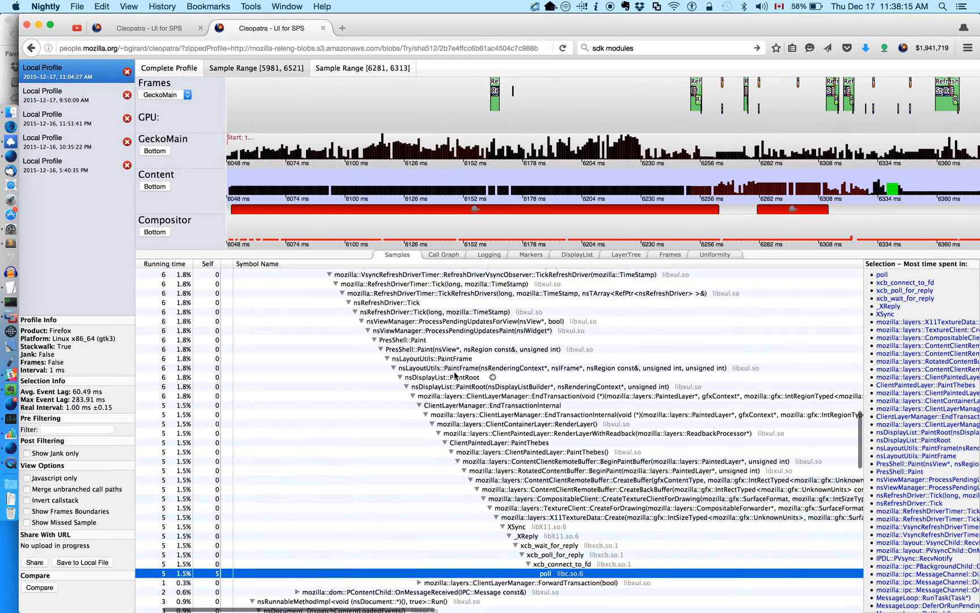
scroll(543, 533, "up", 3)
scroll(544, 533, "up", 6)
scroll(544, 534, "down", 7)
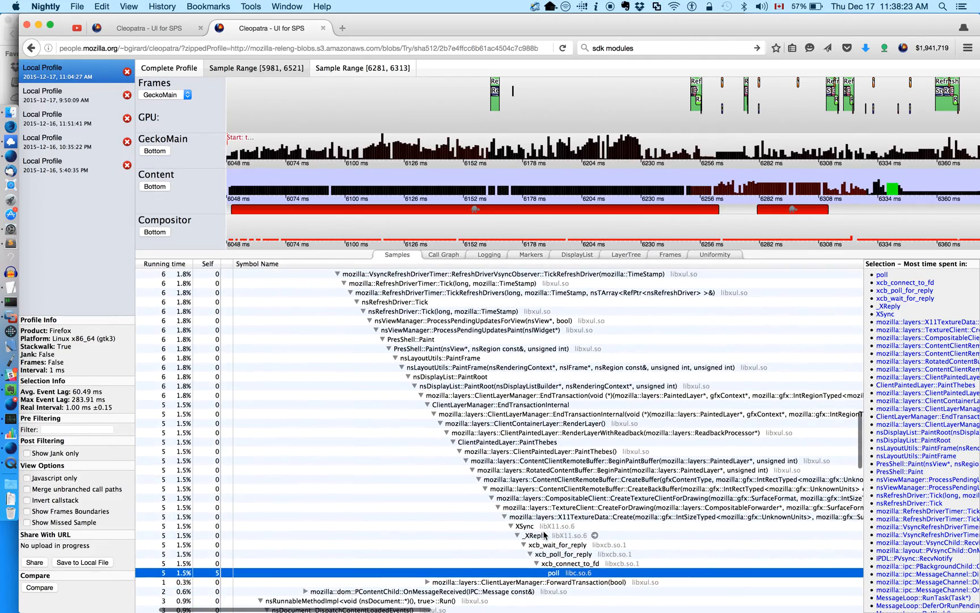
Step: Inspect the ClientPaintedLayer::PaintThebes(), X11TextureData::Create and poll frames in the paint stack
left_click(563, 454)
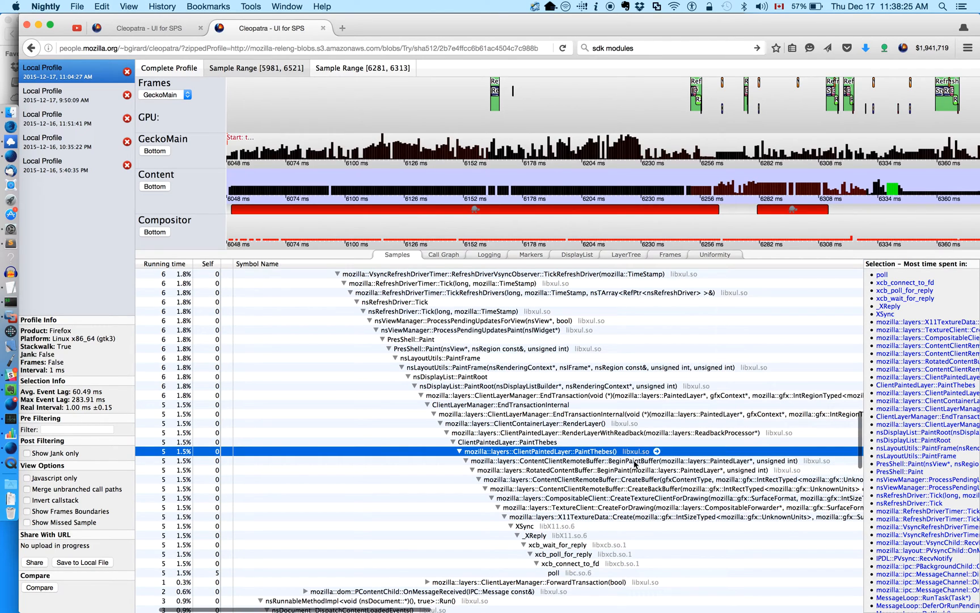
left_click(619, 511)
left_click(620, 518)
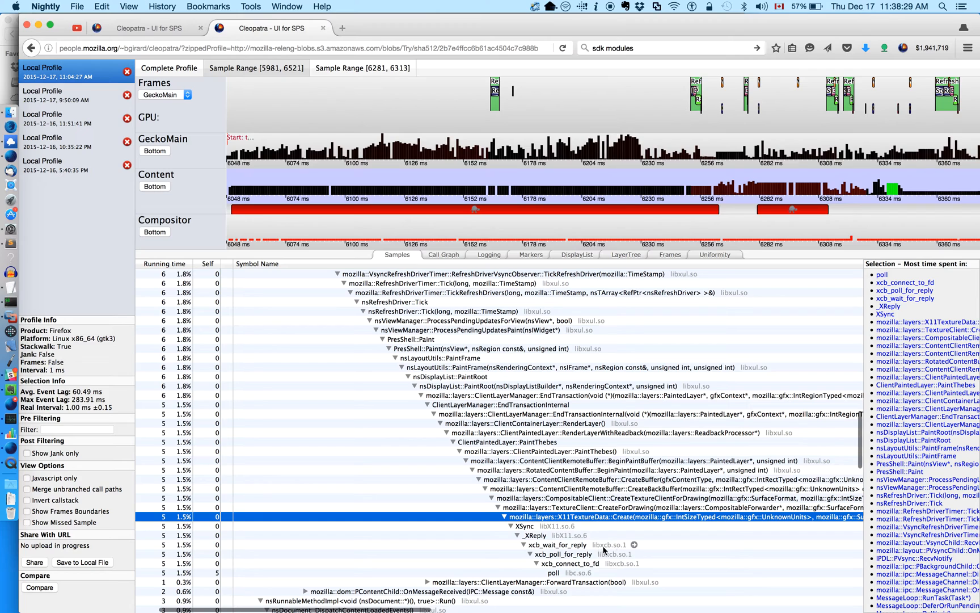
left_click(578, 573)
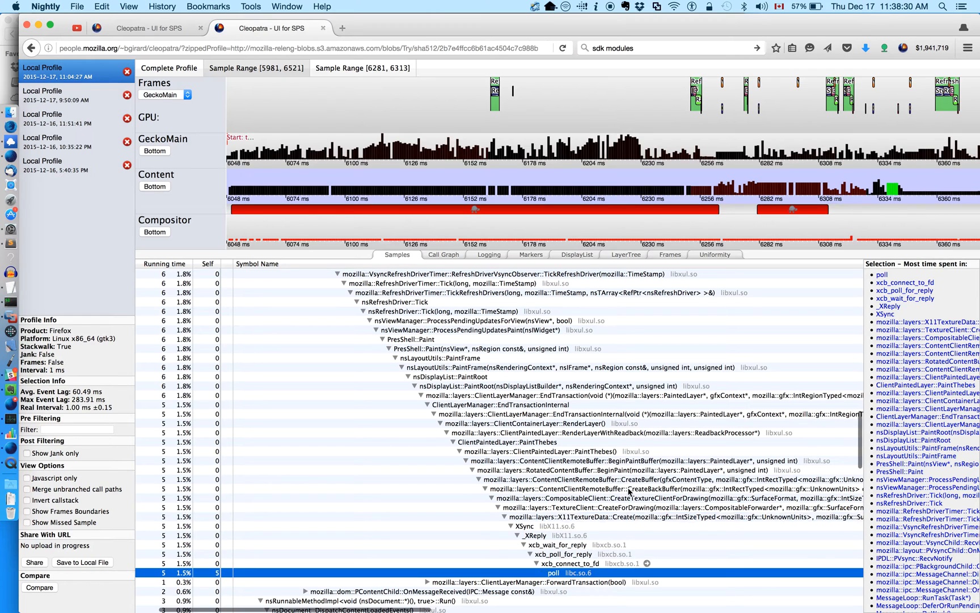
Step: Select the Content thread sample at about 6344 ms and inspect its ReaderMode.jsm frames and AboutReaderListener.onPaintWhenWaitedFor() at tab-content.js:362
left_click(902, 193)
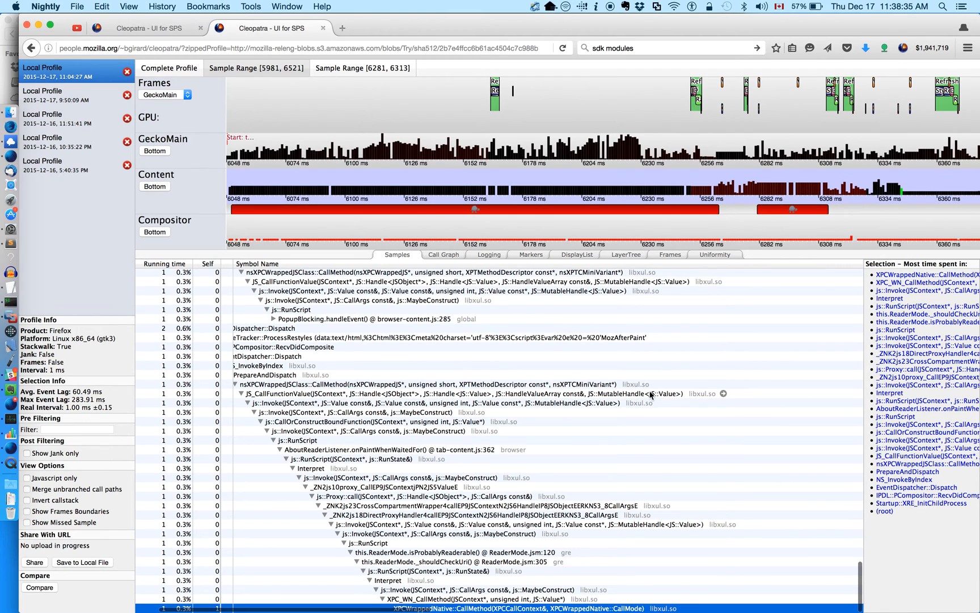
scroll(424, 587, "left", 3)
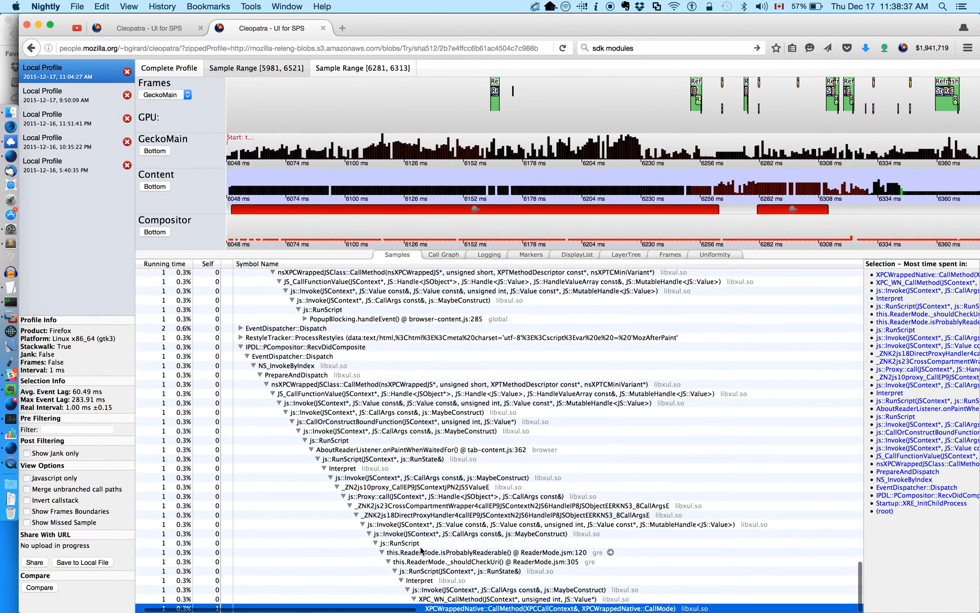
scroll(435, 559, "left", 2)
left_click(440, 555)
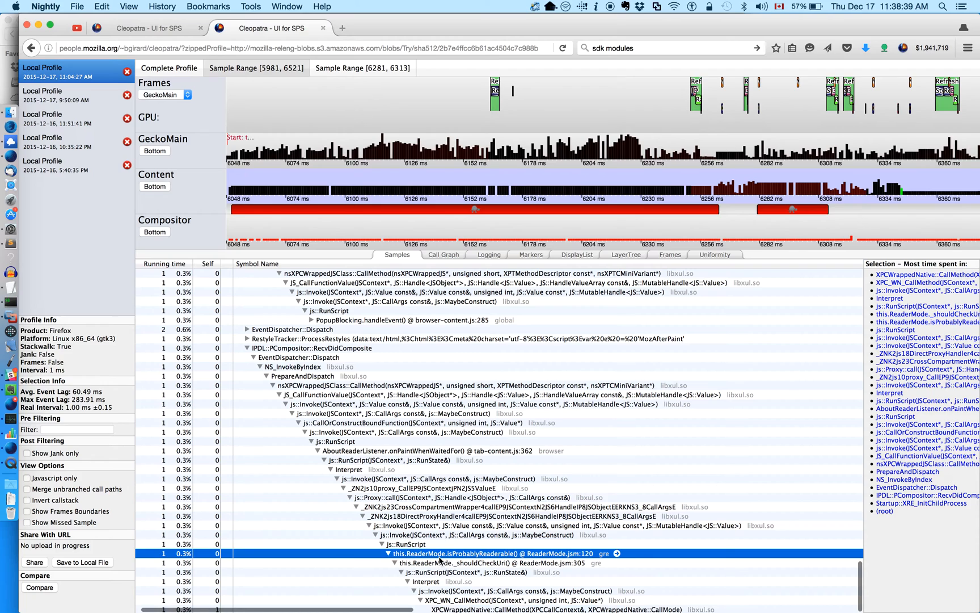
left_click(440, 563)
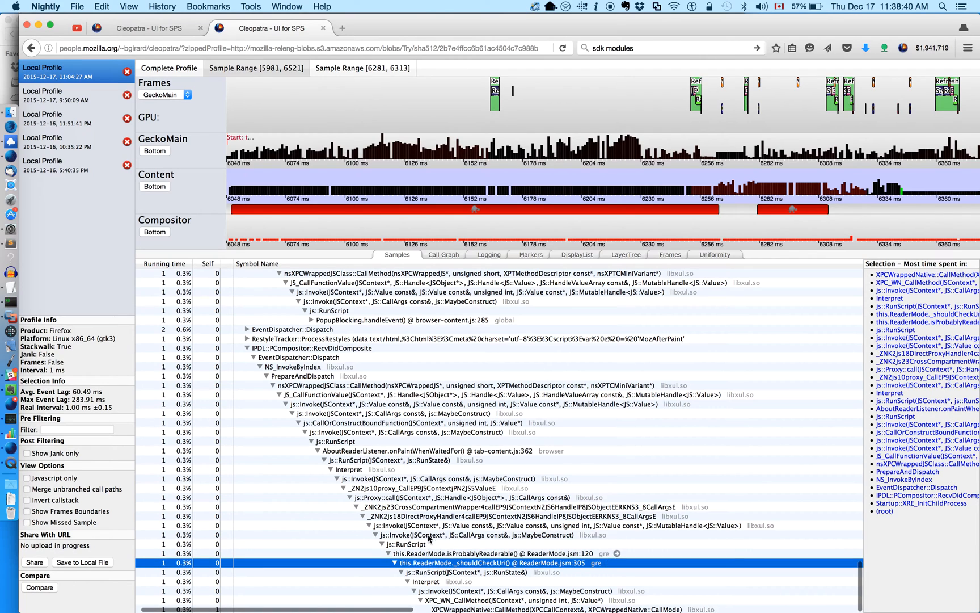
left_click(395, 452)
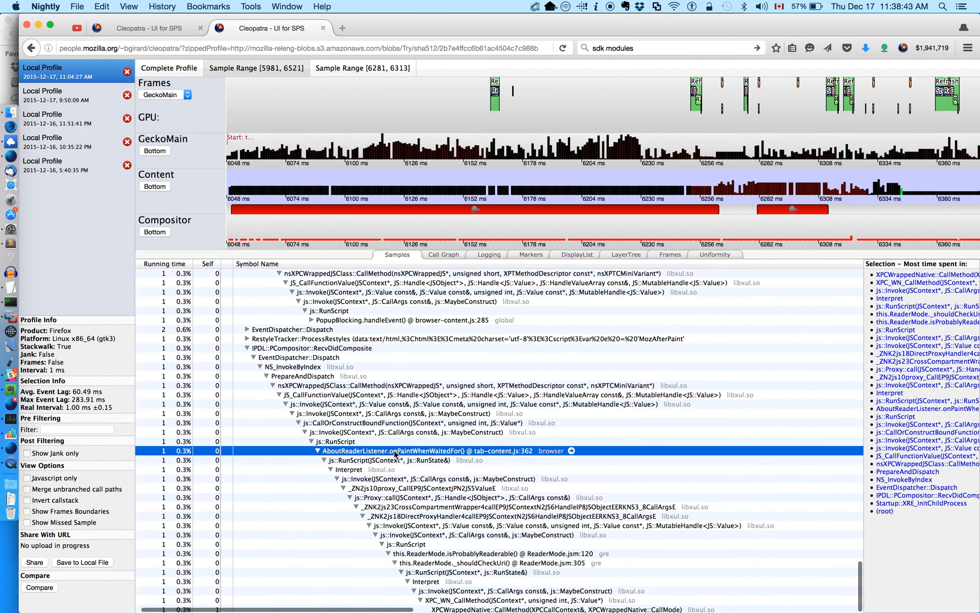
scroll(427, 476, "right", 1)
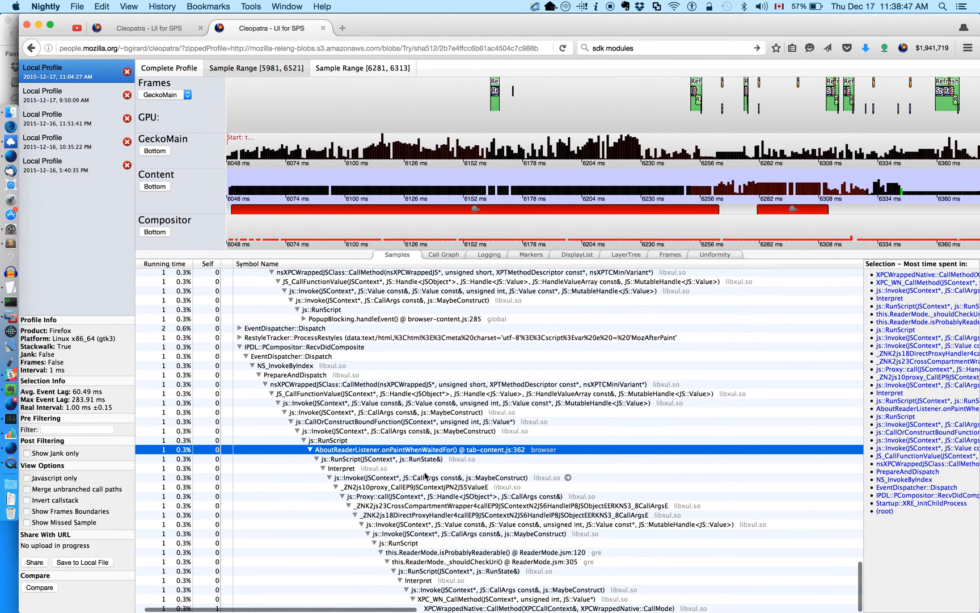
Step: Select the Content thread sample at about 6346 ms and collapse nsBaseAppShell::OnProcessNextEvent to review the branches around it
left_click(906, 193)
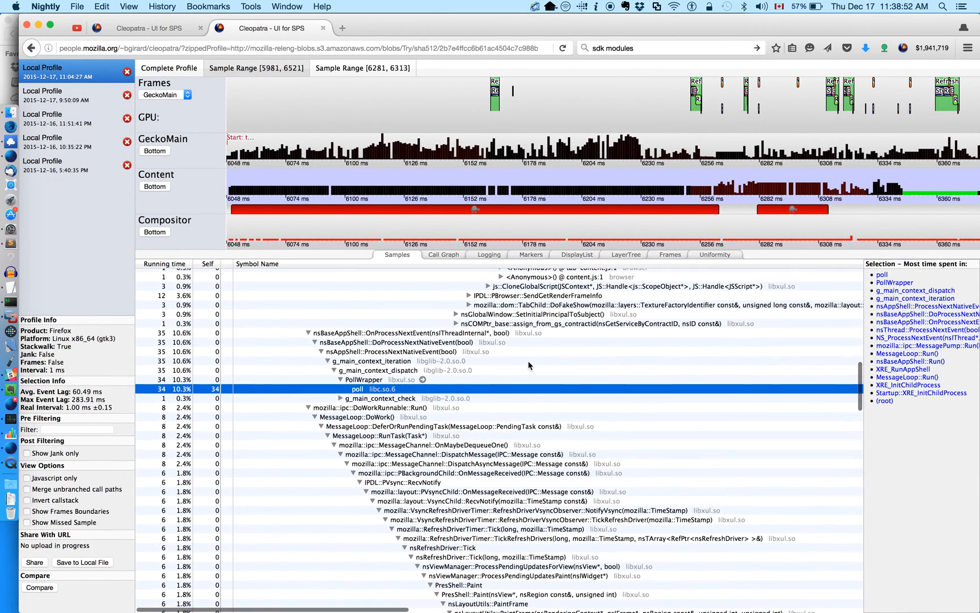
left_click(547, 346)
scroll(516, 414, "up", 2)
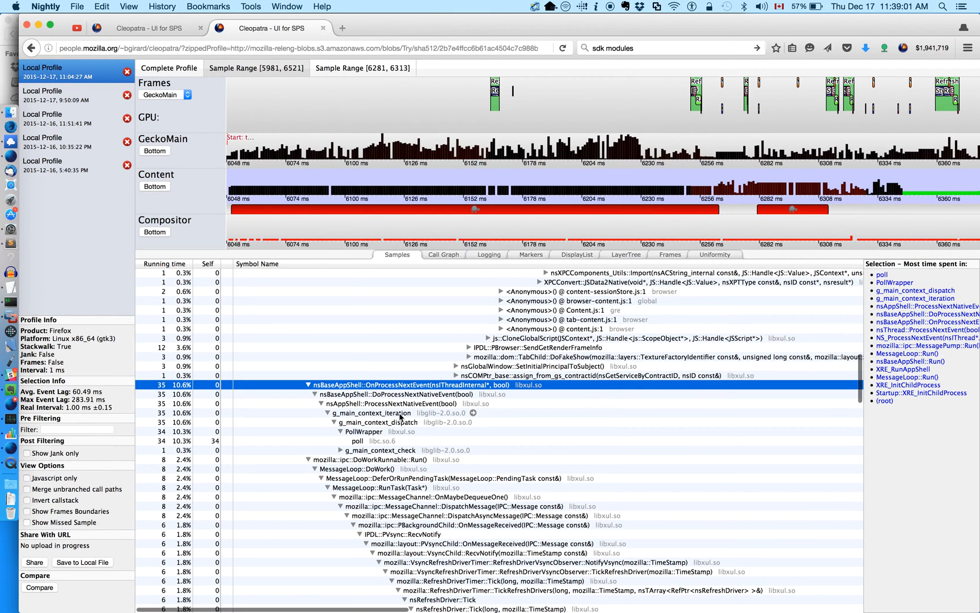
scroll(400, 416, "up", 3)
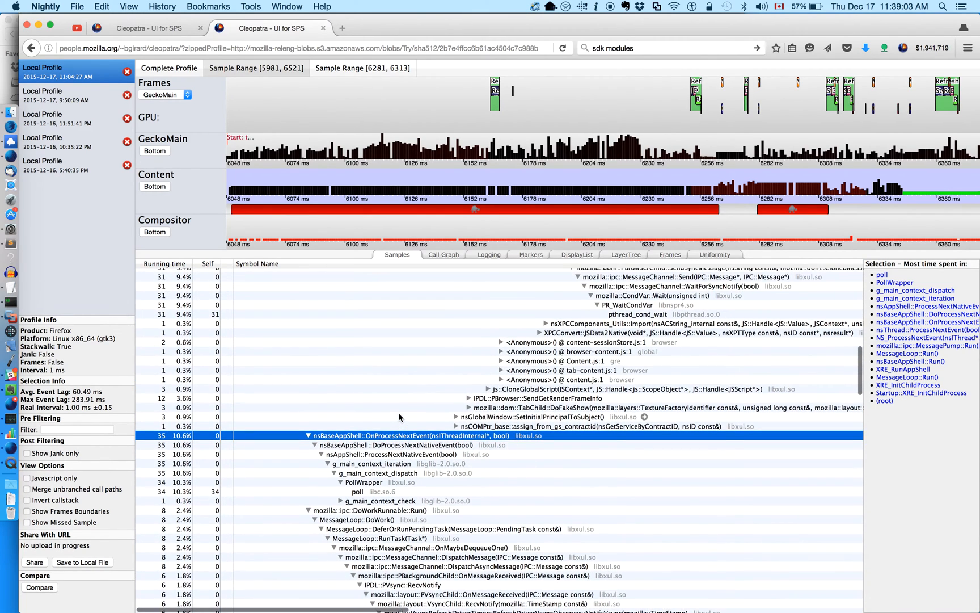
scroll(398, 417, "up", 1)
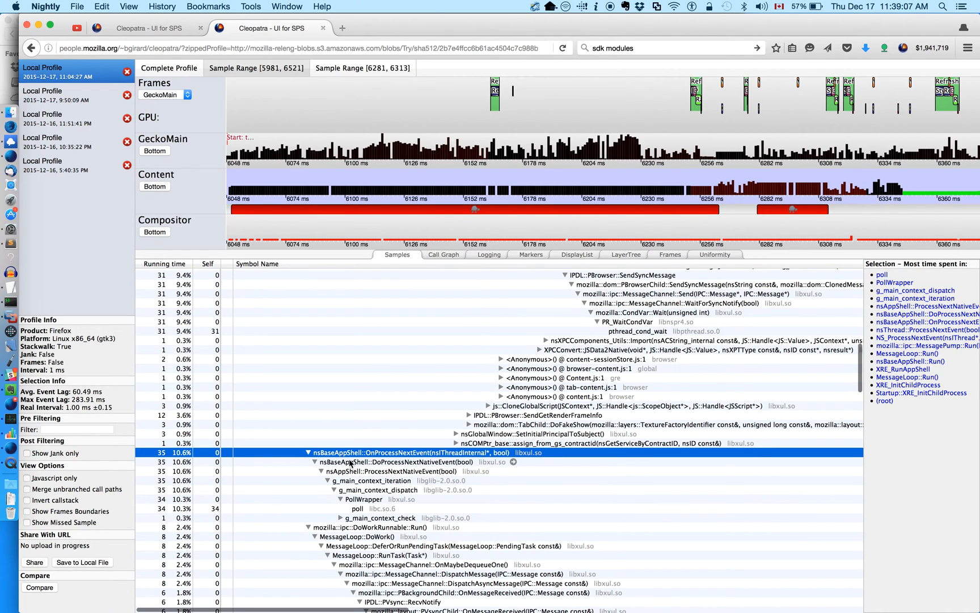
key("Left")
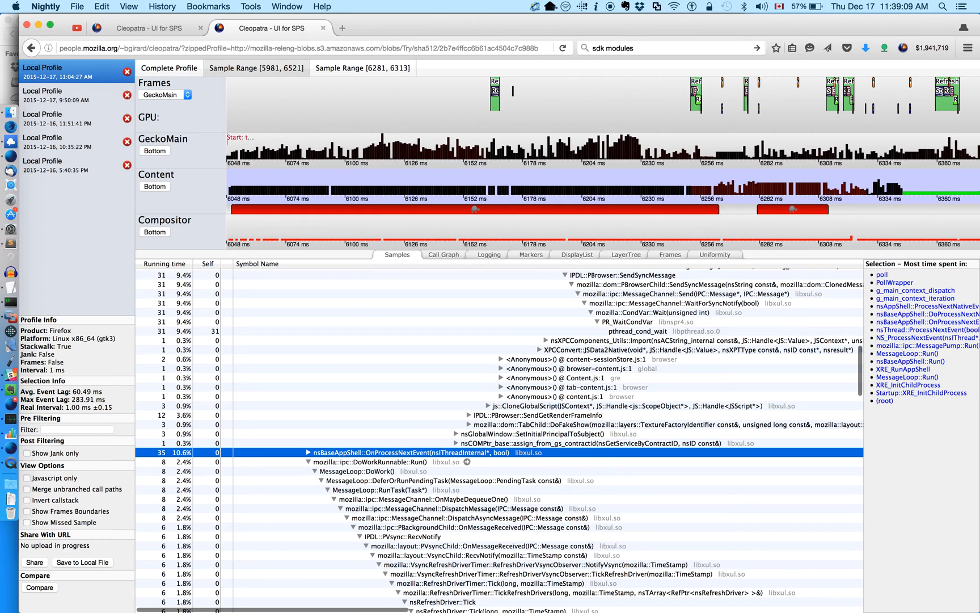
scroll(499, 441, "up", 2)
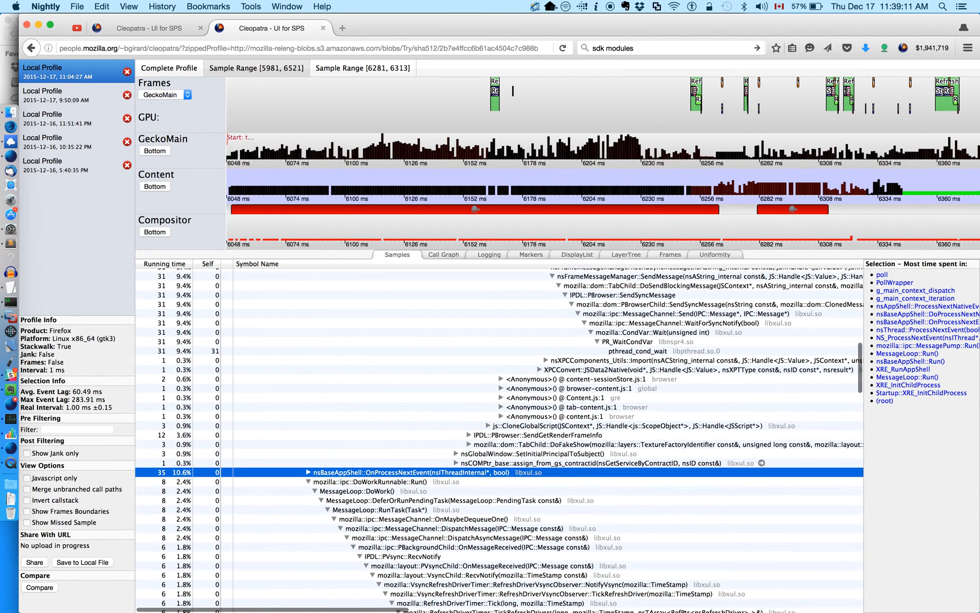
scroll(500, 441, "up", 1)
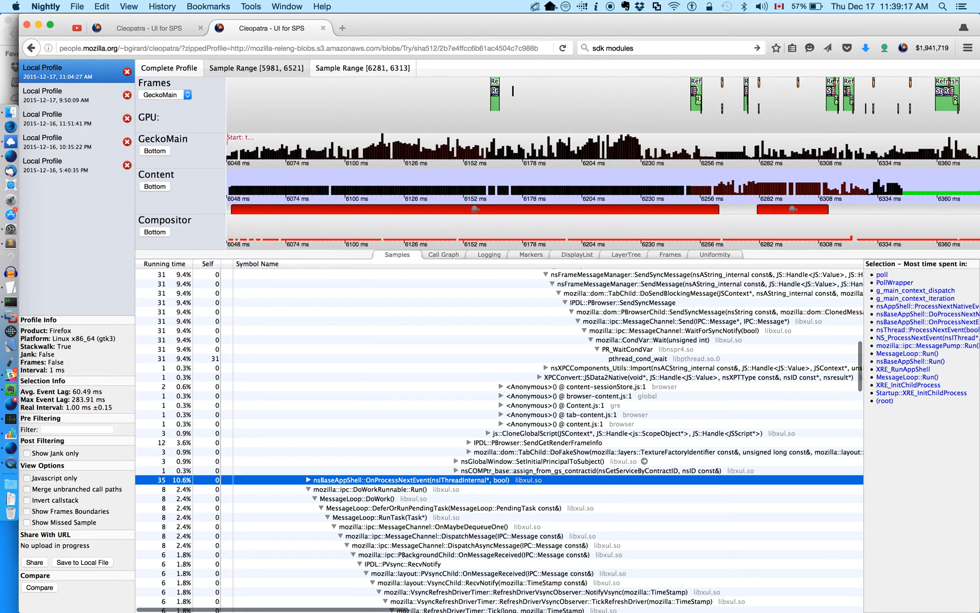
scroll(400, 396, "up", 2)
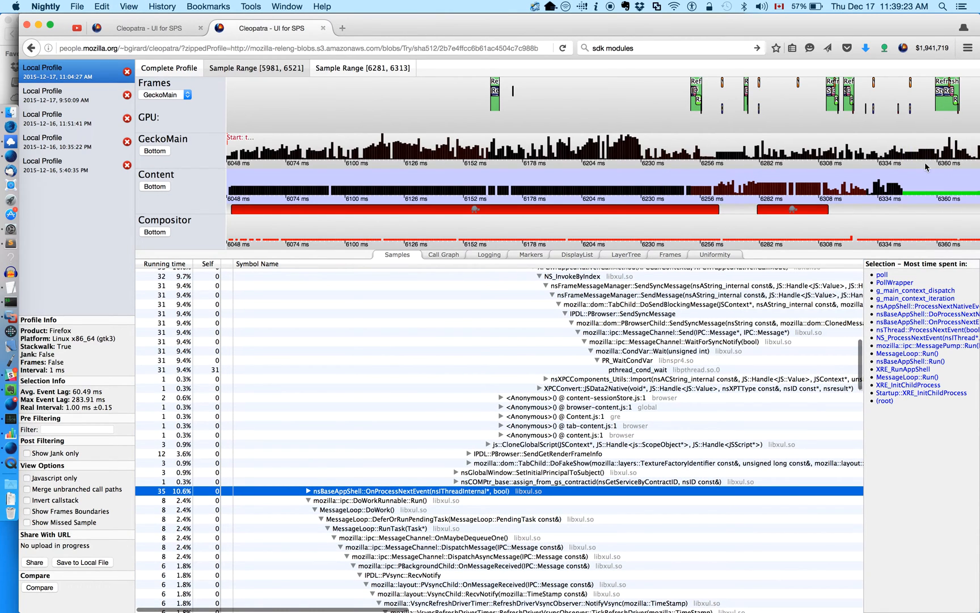
Step: Mark the sample range 6345 to 6380 ms on the GeckoMain timeline and select the GeckoMain sample at 6353 ms
left_click_drag(902, 163, 977, 174)
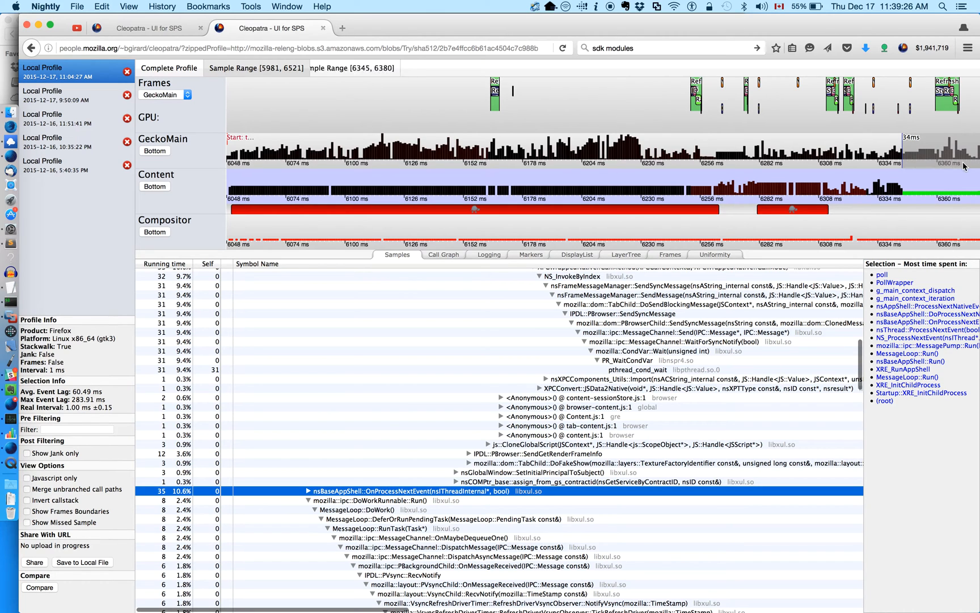
left_click(915, 160)
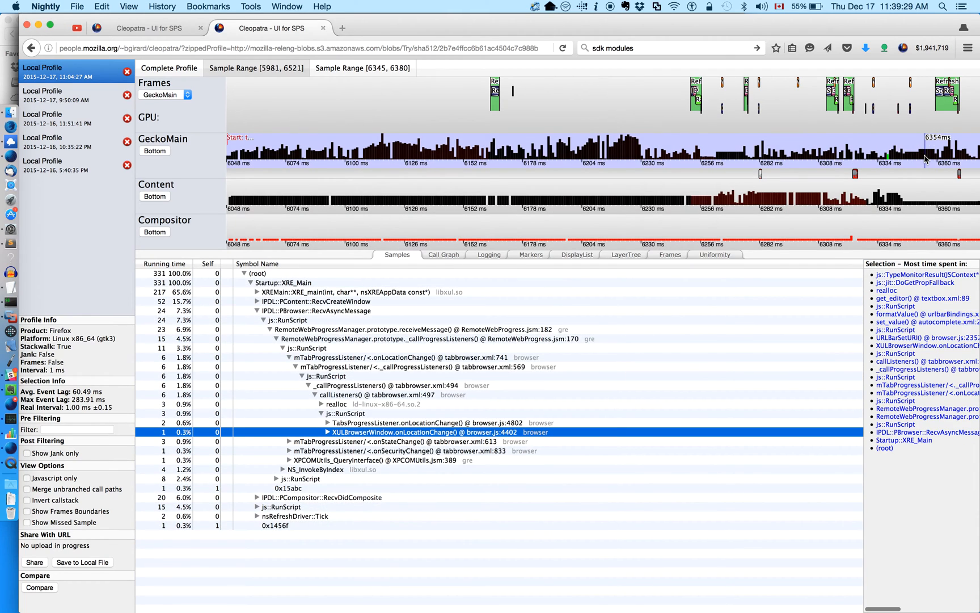
left_click(924, 159)
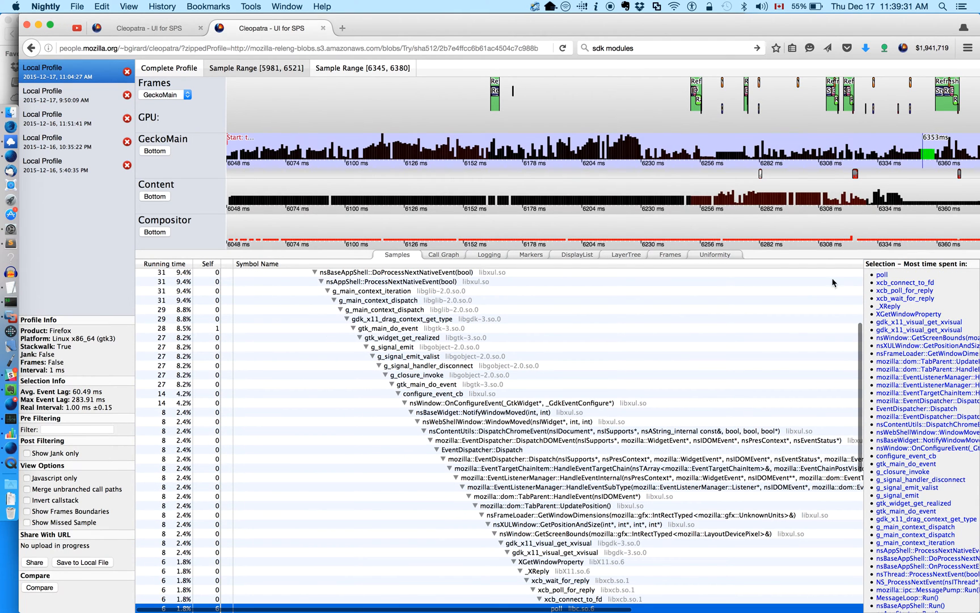
Step: Select the GeckoMain sample at about 6312 ms, and a Content thread sample near 6289 ms for comparison
scroll(800, 334, "down", 2)
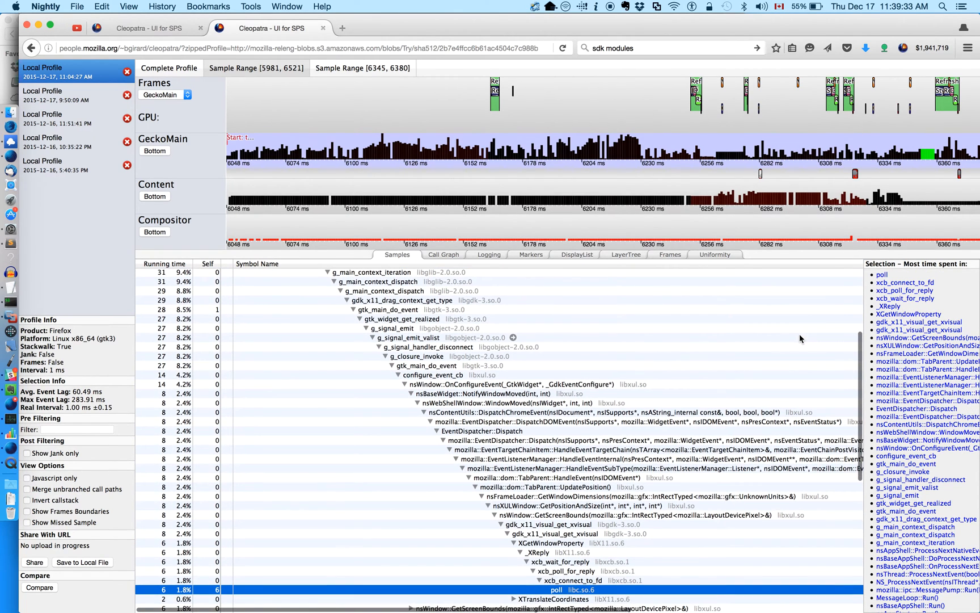
left_click(819, 155)
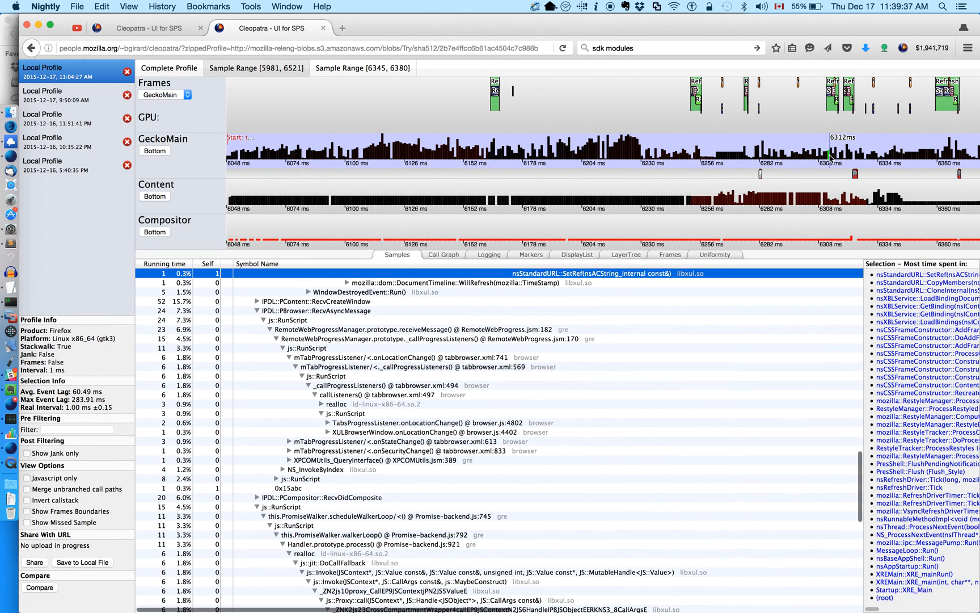
left_click(787, 196)
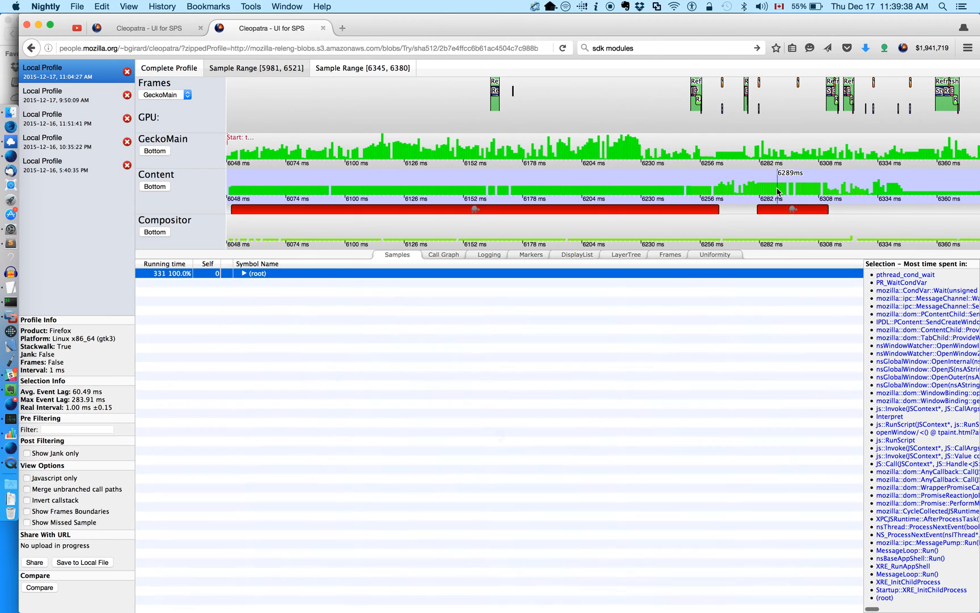
Step: Select the Content thread sample just before the 6282 ms mark and inspect its SessionHistoryListener.init() and content-sessionStore.js:1 frames
left_click(753, 190)
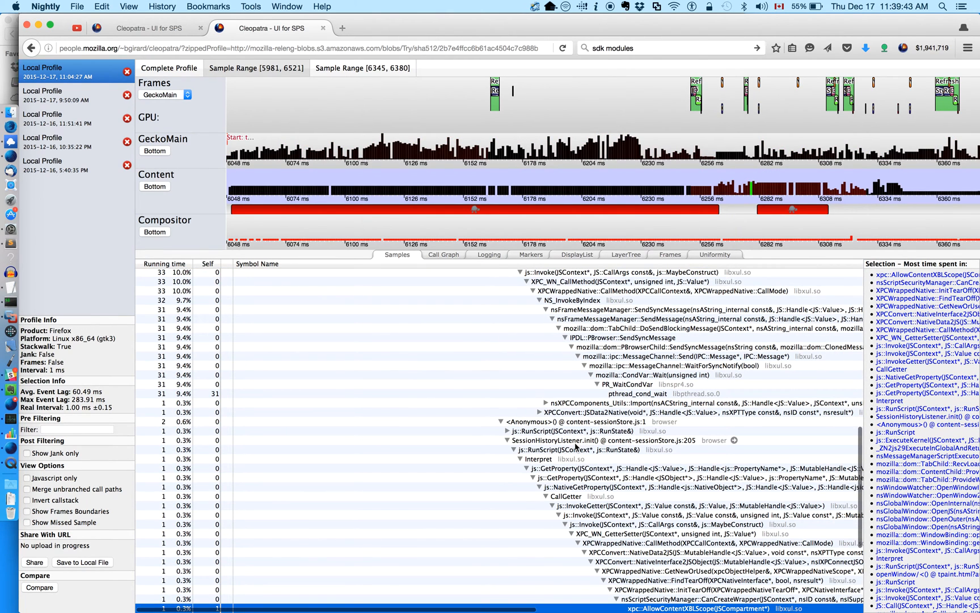
left_click(576, 440)
left_click(574, 422)
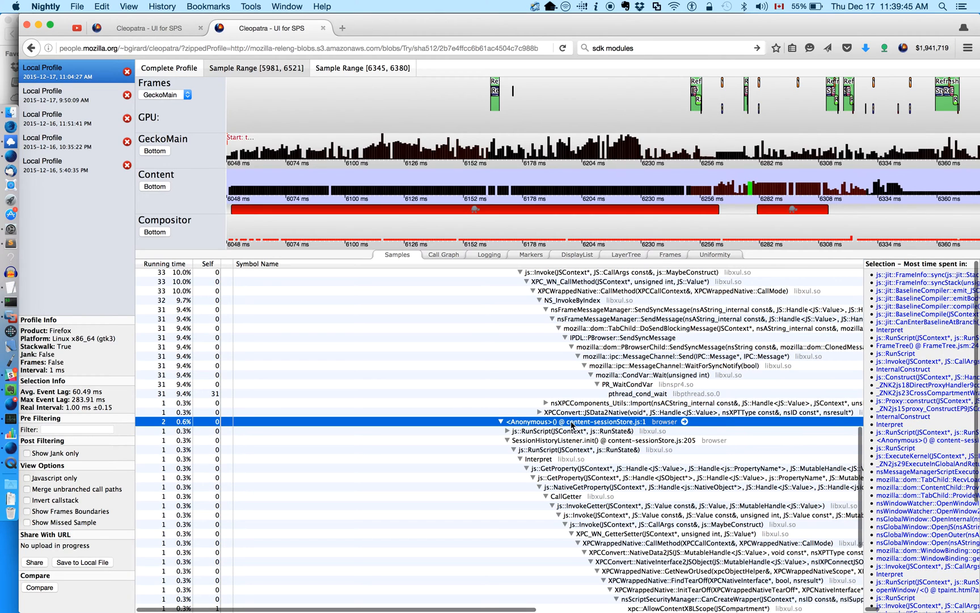
Step: Select the Content thread sample near 6270 ms and inspect the module import stack under its tab-content.js:1 frame
left_click(733, 195)
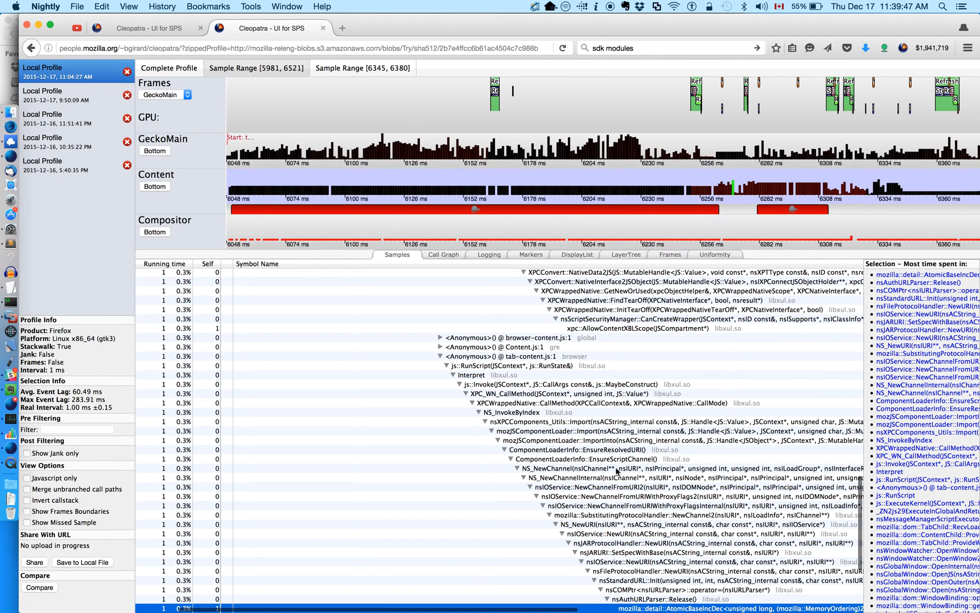
scroll(574, 442, "down", 1)
scroll(574, 442, "right", 2)
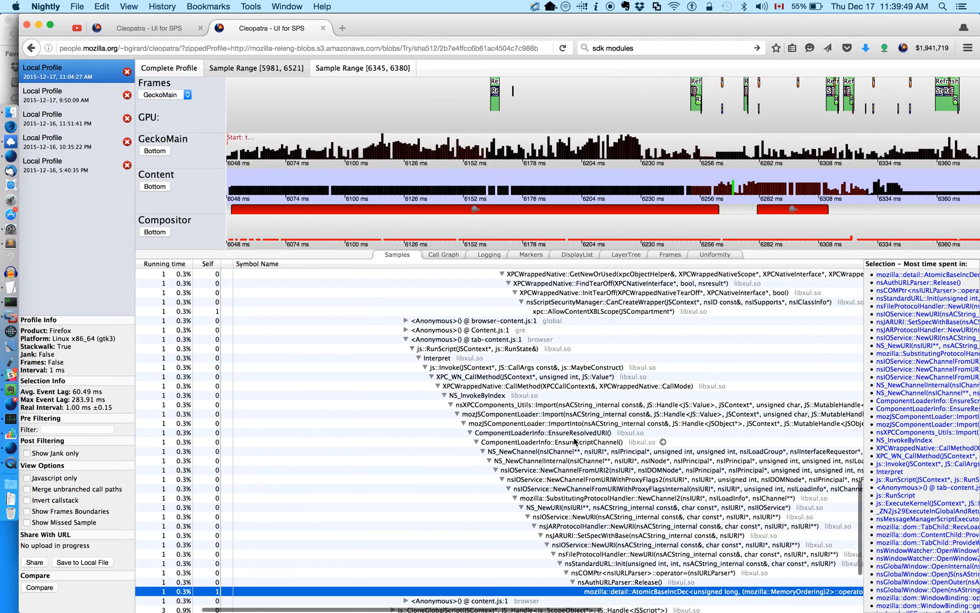
left_click(467, 342)
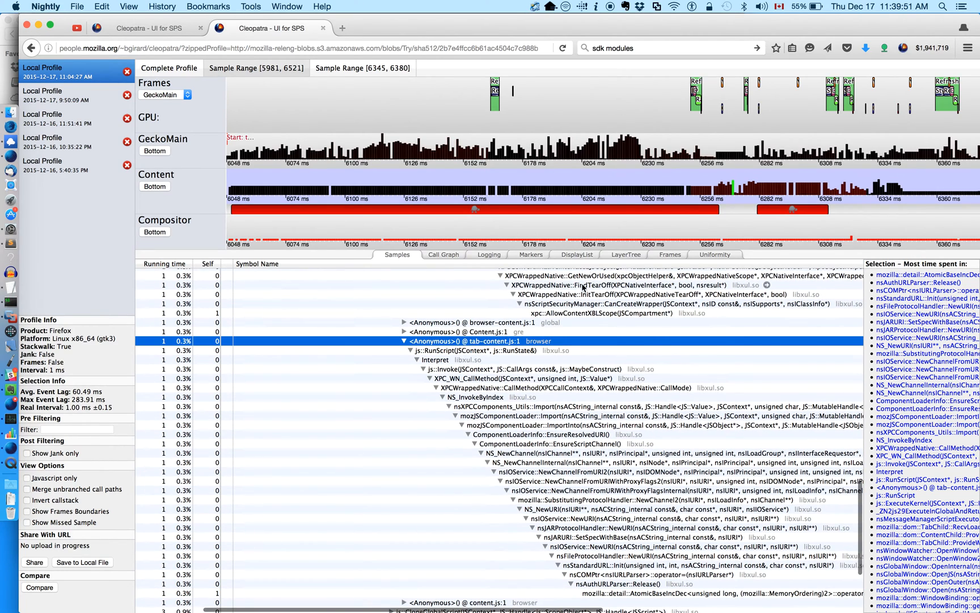
Step: Collapse the tab-content.js:1, content-sessionStore.js:1 and browser-child.js:1 branches of the call tree
left_click(406, 342)
scroll(404, 307, "up", 2)
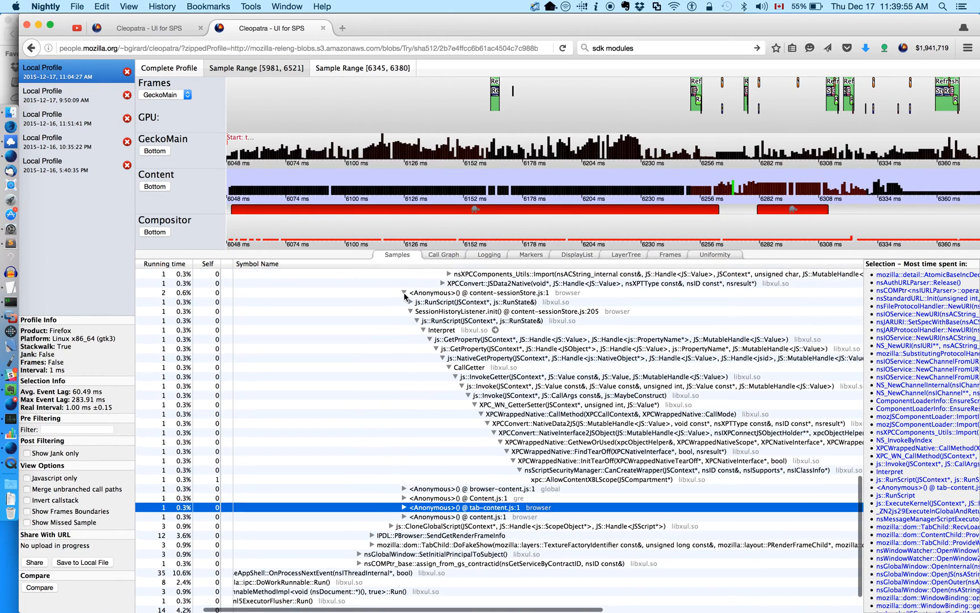
left_click(404, 302)
scroll(413, 416, "up", 3)
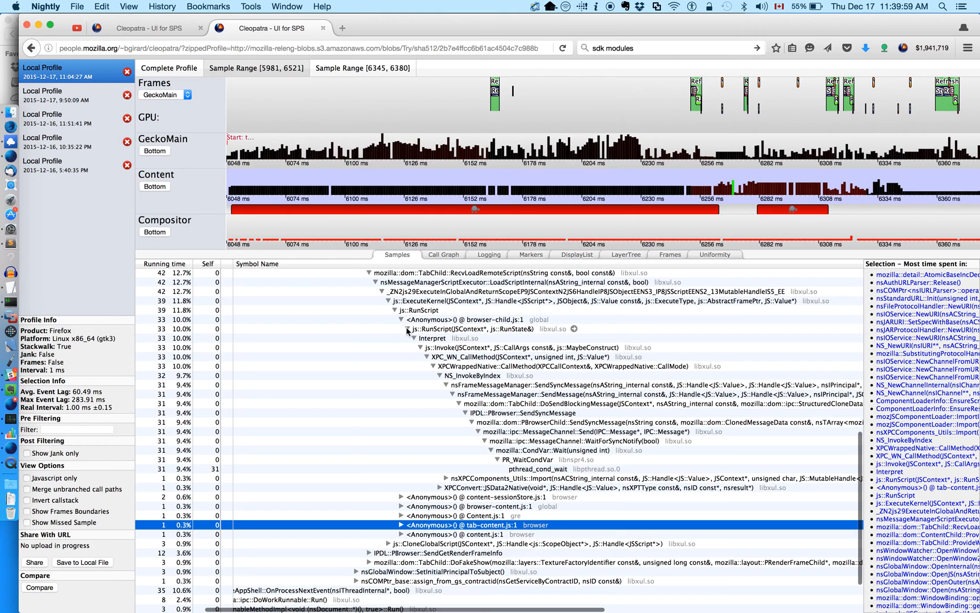
left_click(402, 320)
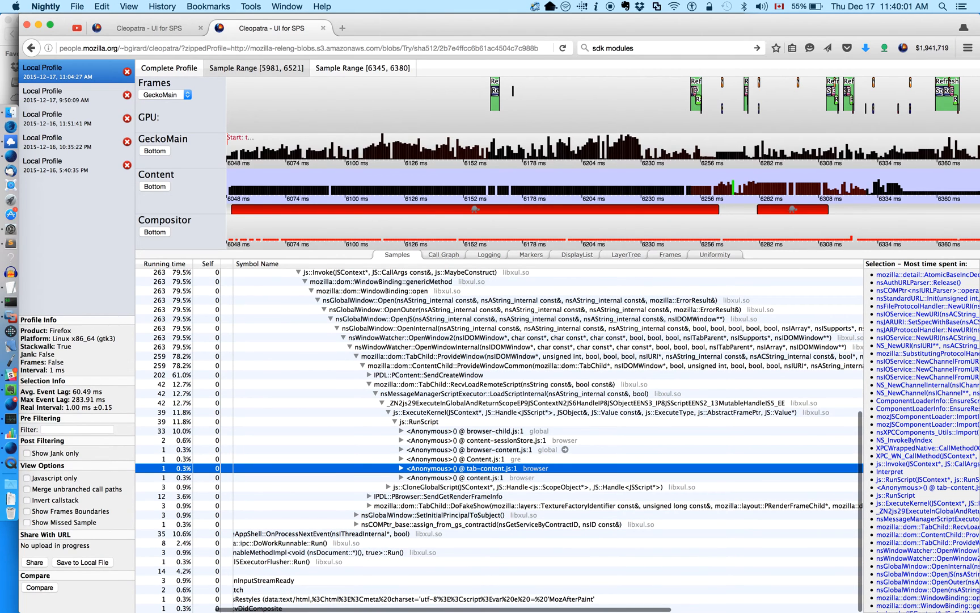
Step: Step through the content script frames under js::RunScript, from browser-child.js:1 to content.js:1, comparing where their samples fall on the timeline
key("Up")
key("Up")
key("Up")
key("Up")
key("Down")
key("Down")
key("Down")
key("Down")
key("Down")
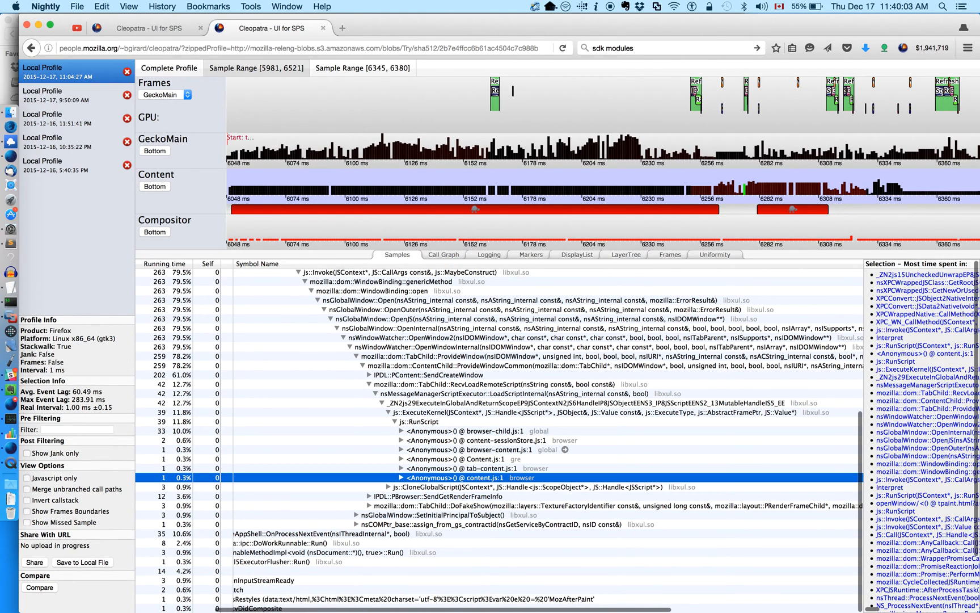
key("Down")
key("Down")
key("Up")
key("Up")
key("Up")
key("Up")
key("Up")
key("Up")
key("Up")
key("Up")
key("Up")
key("Up")
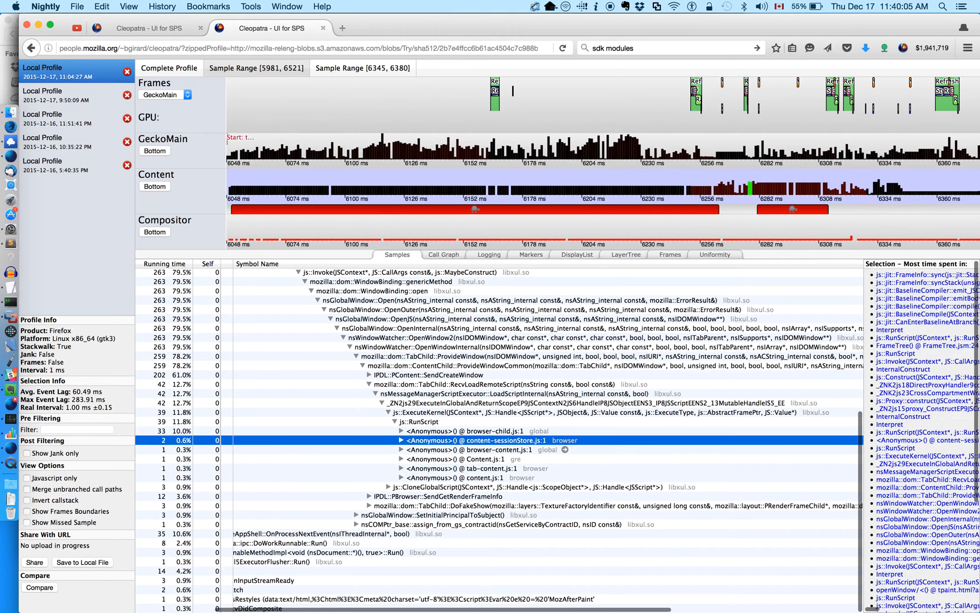
Step: Inspect the parent frames nsMessageManagerScriptExecutor::LoadScriptInternal and TabChild::RecvLoadRemoteScript and their samples on the timeline
key("Up")
key("Up")
key("Down")
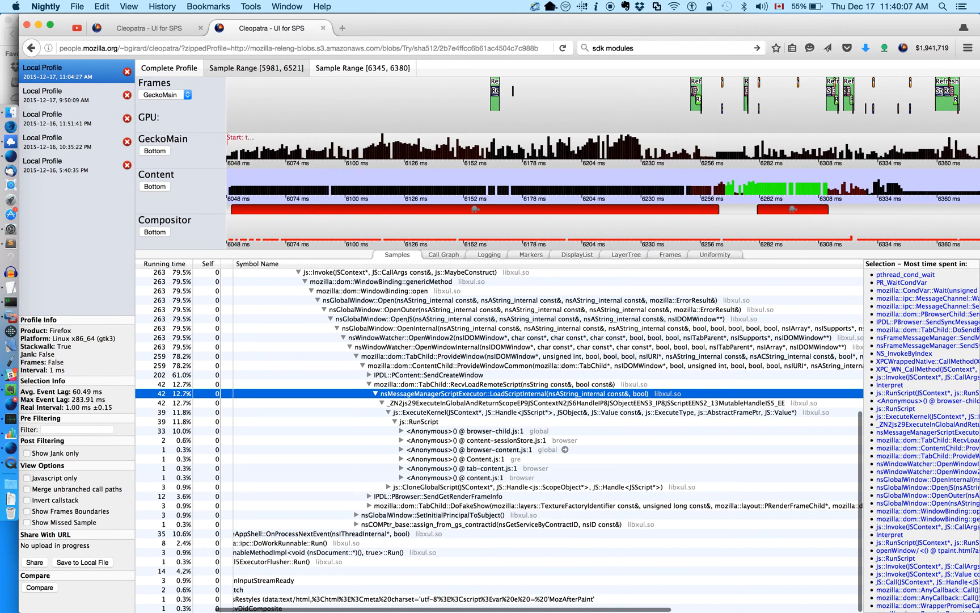
key("Up")
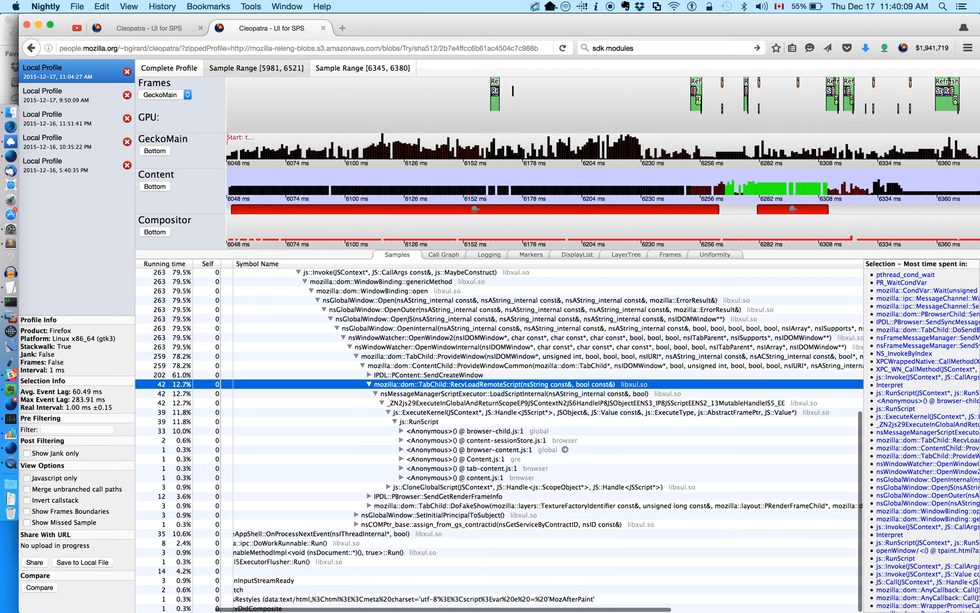
key("Up")
key("Down")
key("Down")
key("Up")
Step: Select the Content thread sample at about 6272 ms and its init() frame at ExtensionContent.jsm:558
left_click(738, 196)
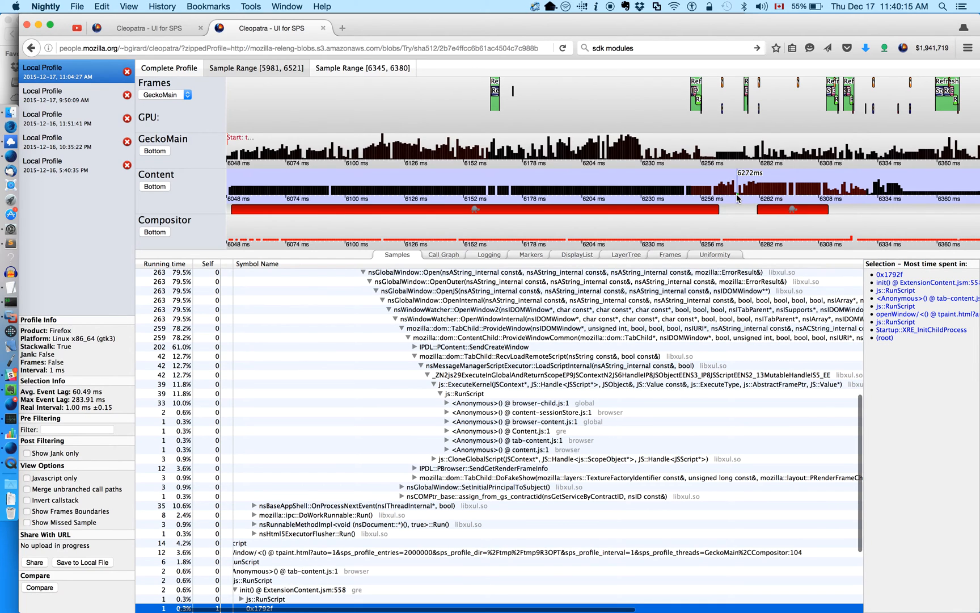
scroll(613, 473, "down", 5)
scroll(613, 473, "left", 2)
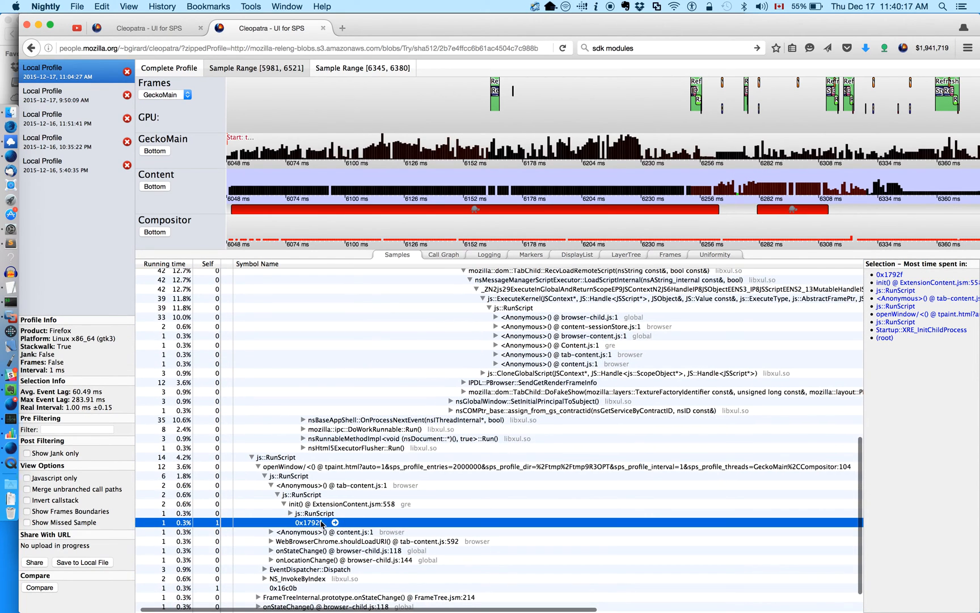
left_click(323, 505)
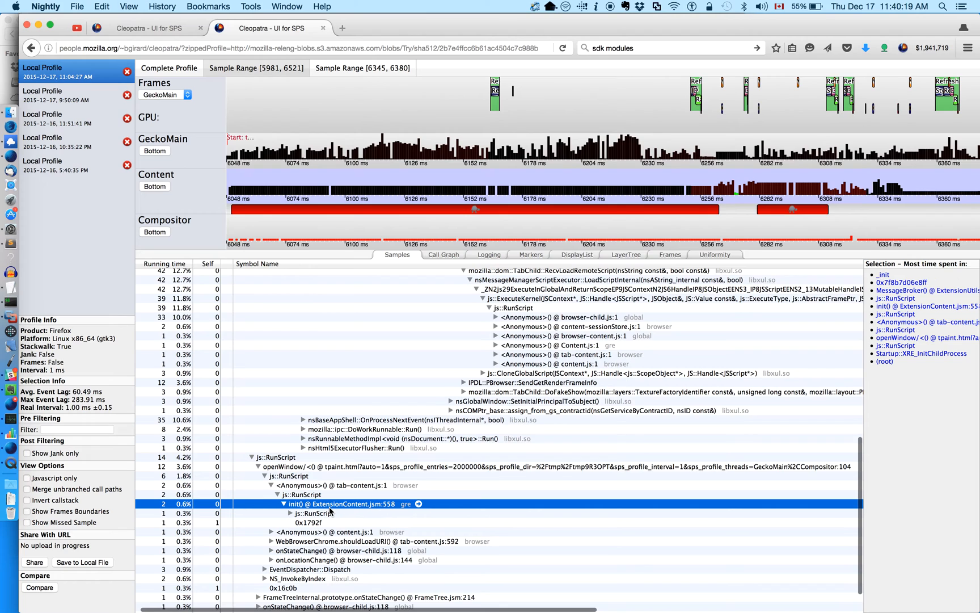
Step: Expand the js::RunScript branch below init() through MessageBroker() at ExtensionUtils.jsm:478 down to _init, and reselect the init() frame
scroll(327, 508, "down", 3)
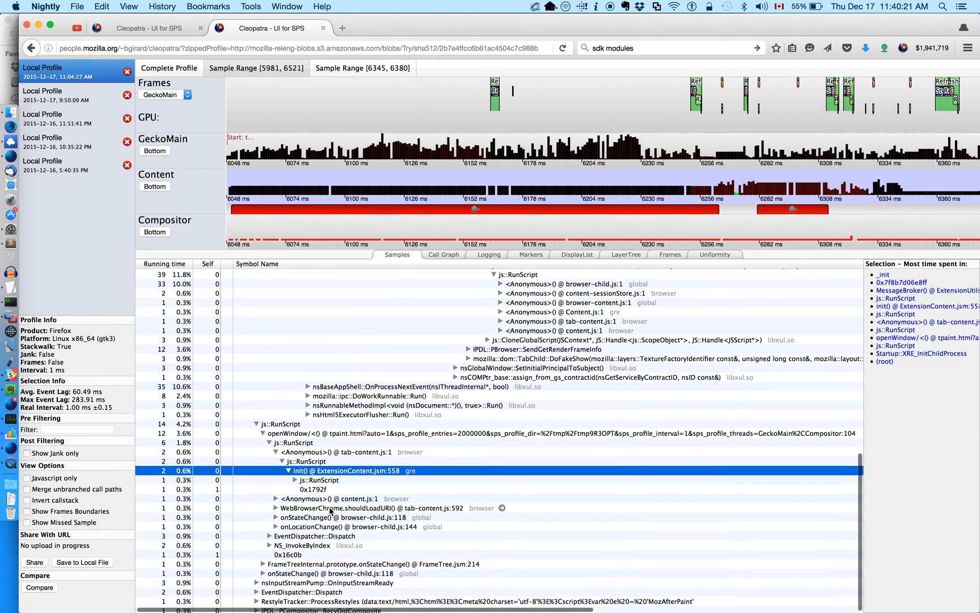
left_click(296, 479)
left_click(311, 487)
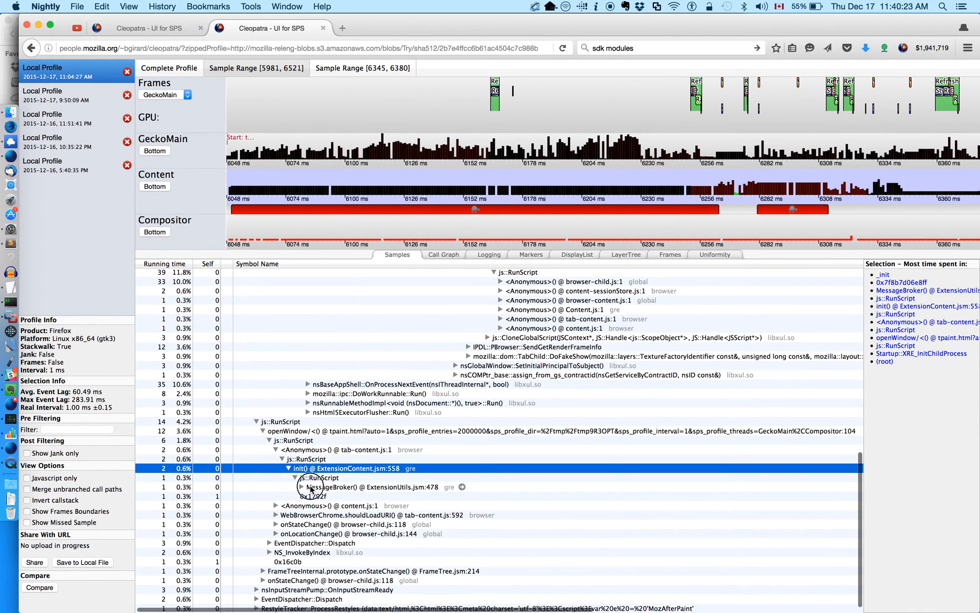
key("Right")
key("Right")
key("Right")
key("Right")
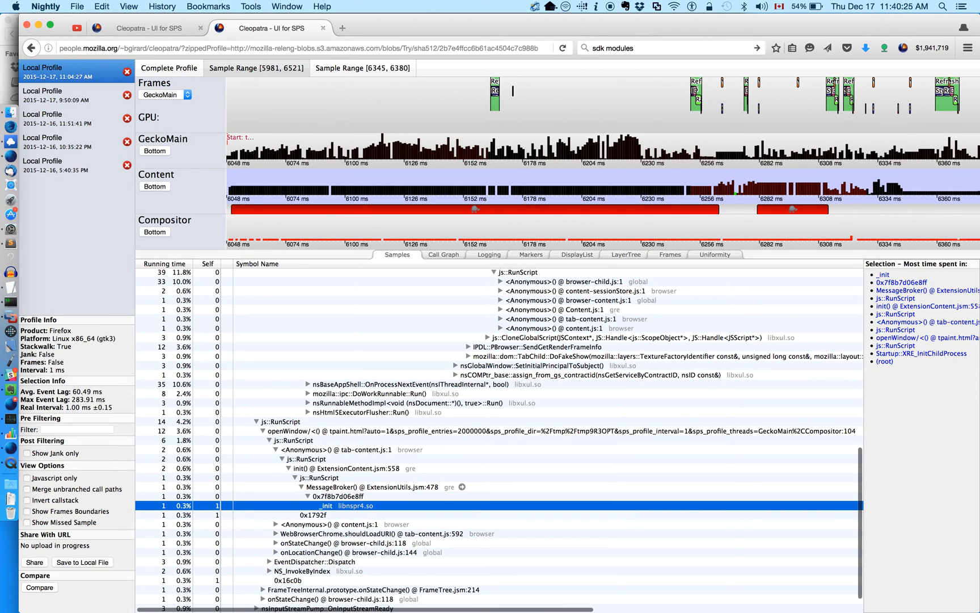
key("Up")
key("Up")
key("Up")
key("Up")
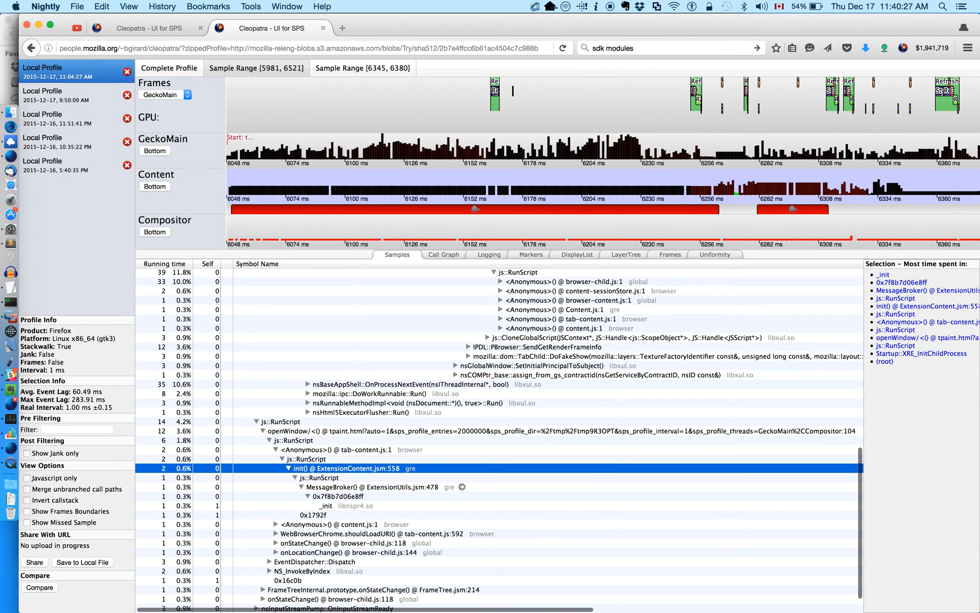
Step: Search DXR for ExtensionContent.jsm in a new browser tab
key("super+t")
type("dxr Exte")
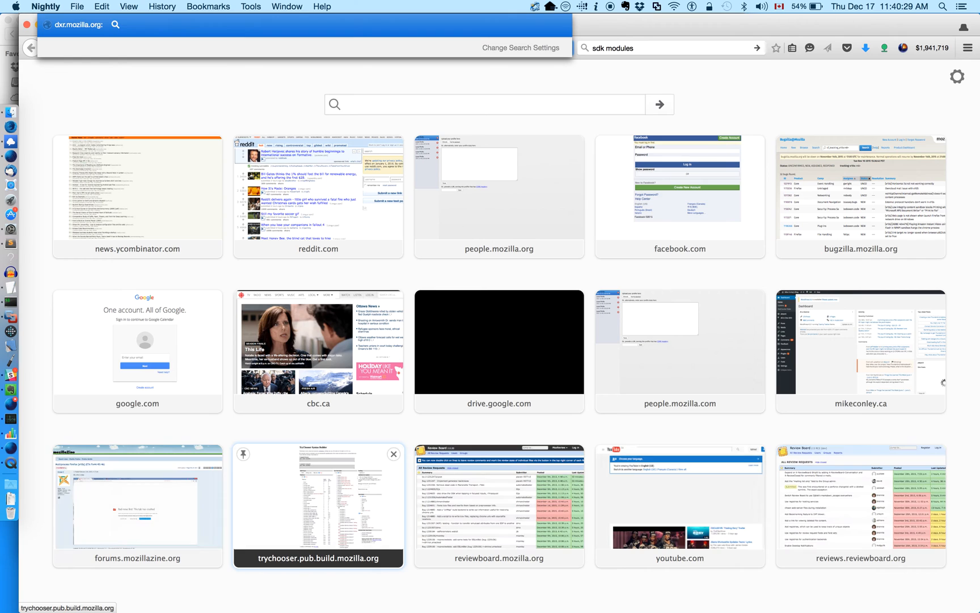
type("nsionContent.js")
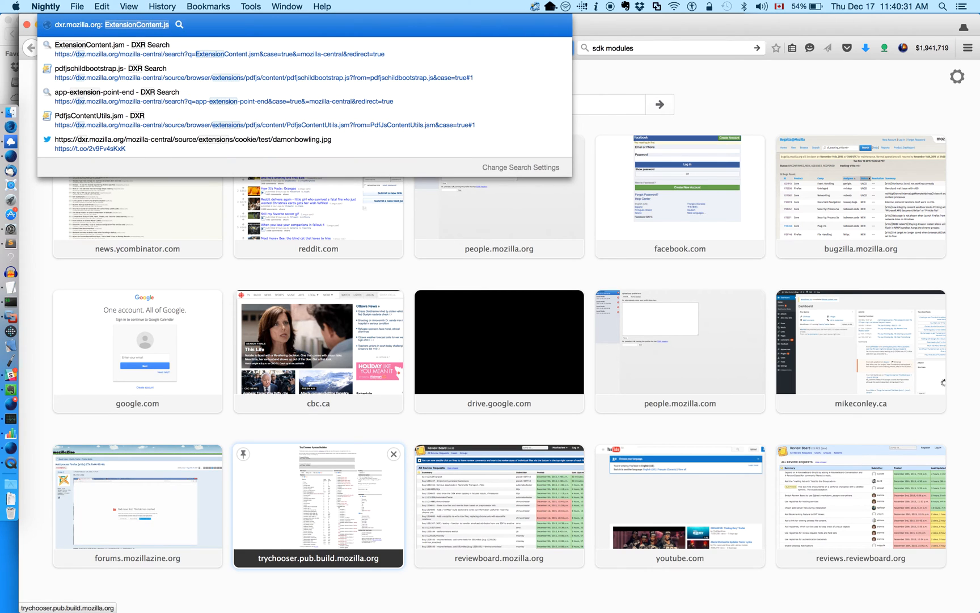
type("m")
key("Return")
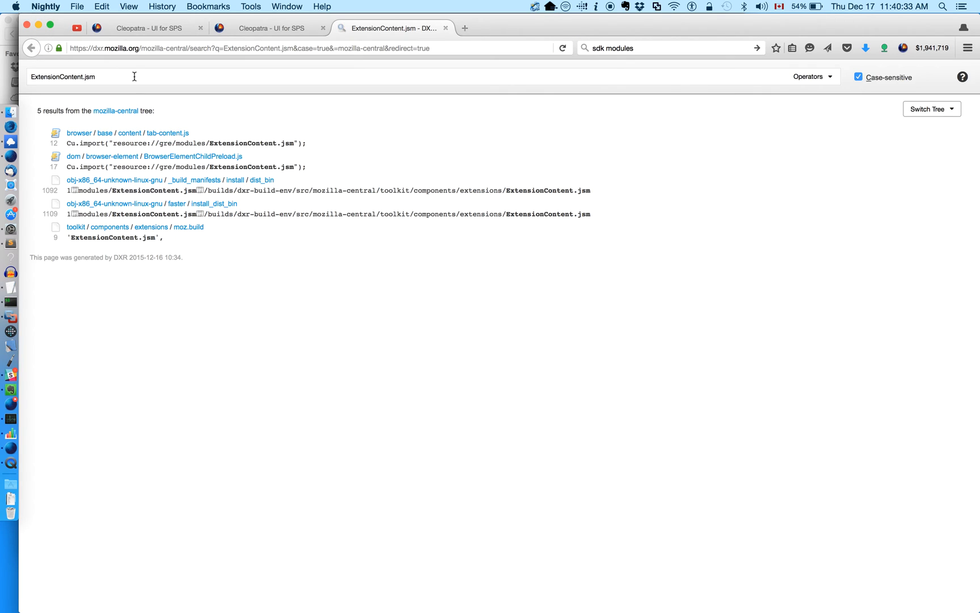
Step: Restrict the DXR search to path:ExtensionContent.jsm and open the matching source file
left_click(182, 77)
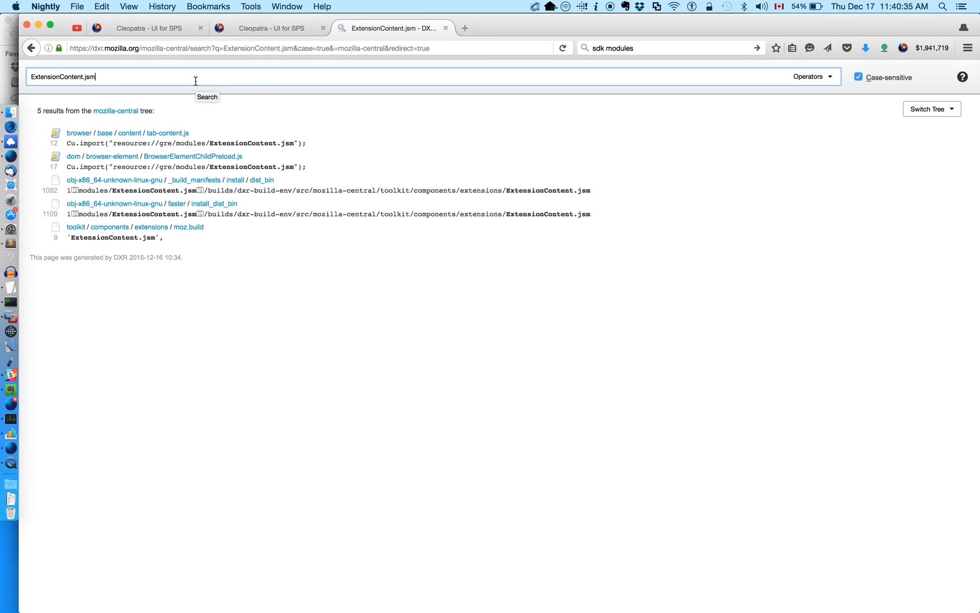
key("super+Left")
type("path:")
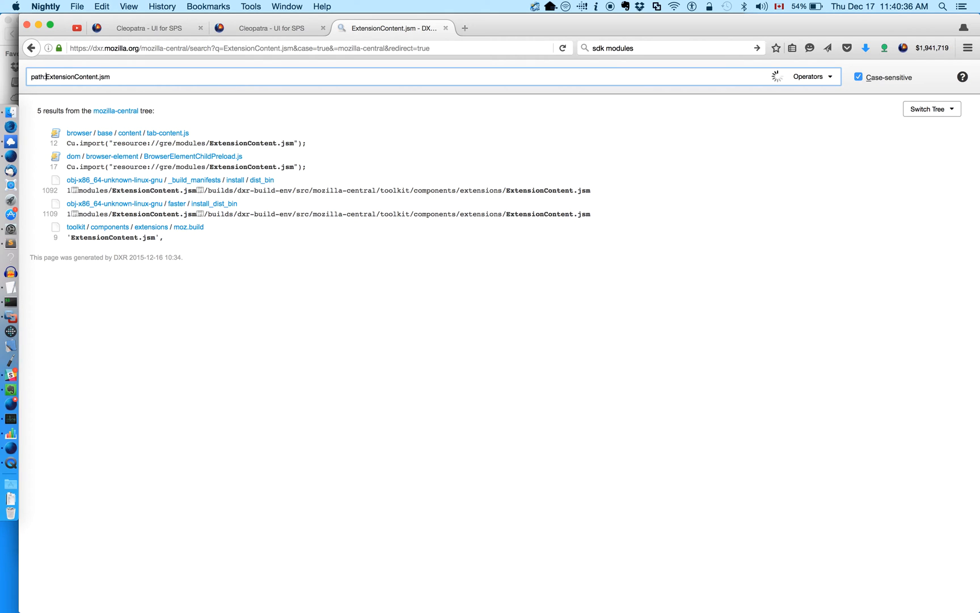
left_click(227, 136)
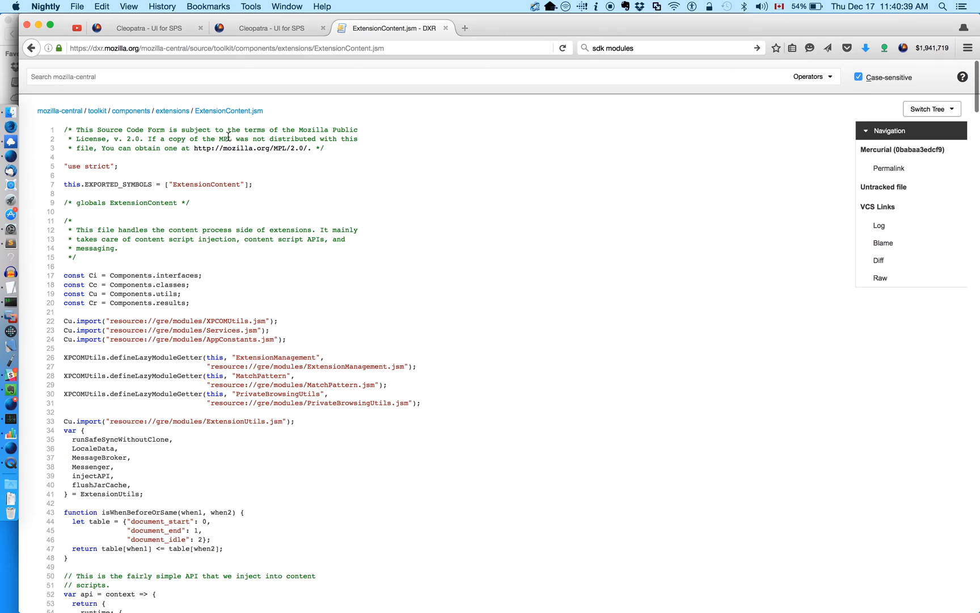
Step: Read through the ExtensionContent.jsm source, from its header comment and imports to the Script prototype code
scroll(268, 170, "down", 1)
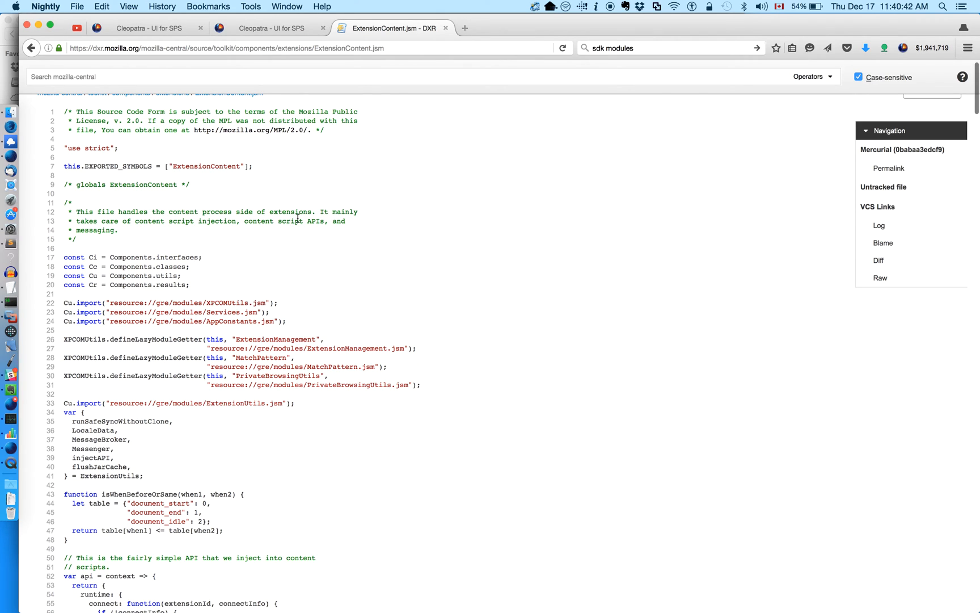
scroll(215, 225, "down", 4)
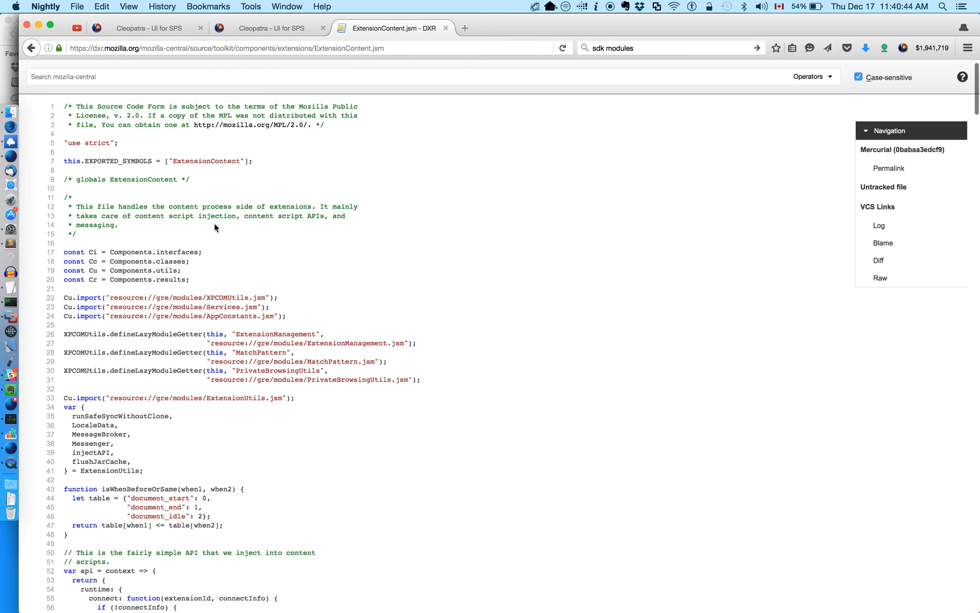
scroll(214, 227, "down", 15)
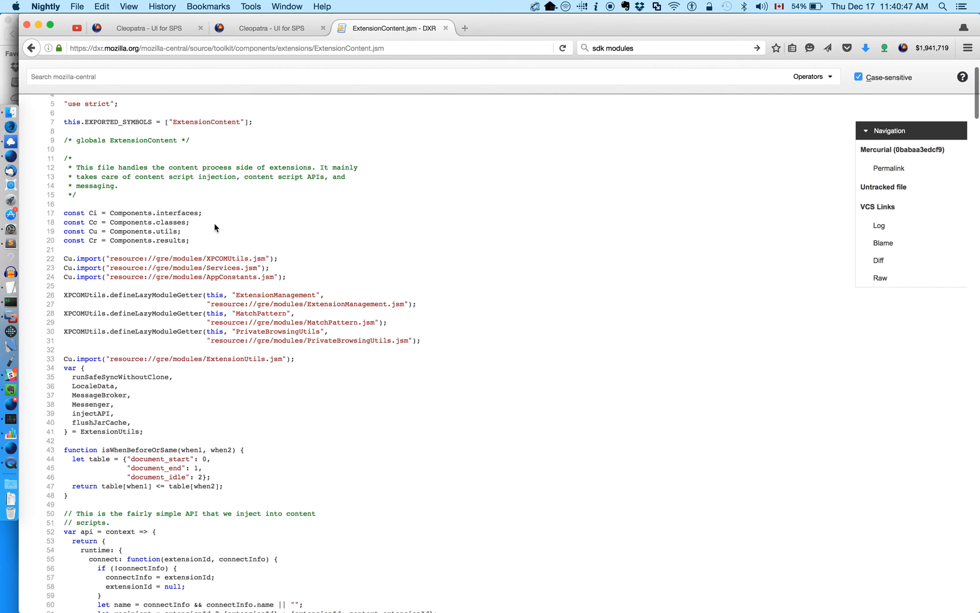
scroll(214, 227, "down", 20)
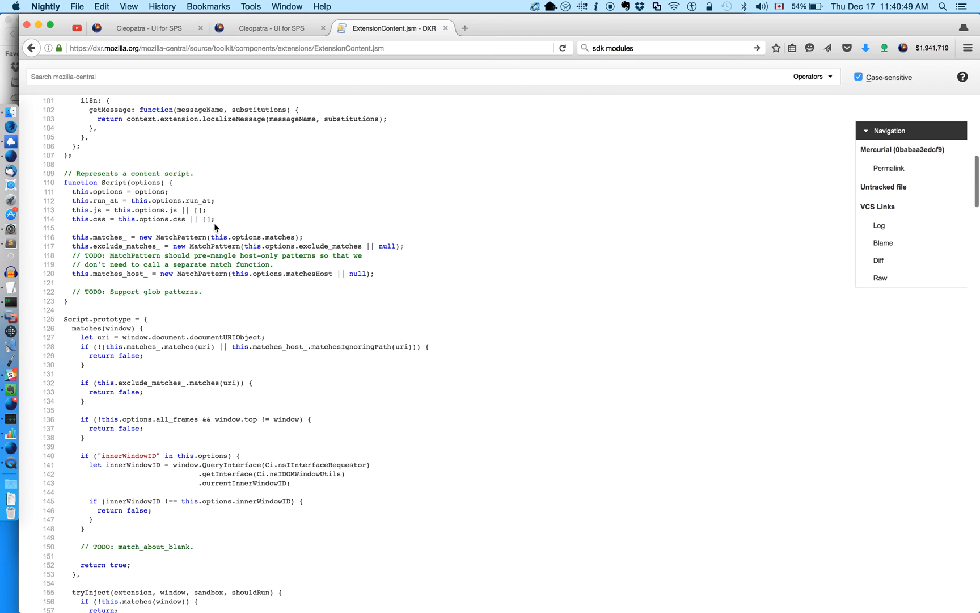
Step: Open the Mercurial log of ExtensionContent.jsm and review its revisions back to the oldest changeset
left_click(879, 226)
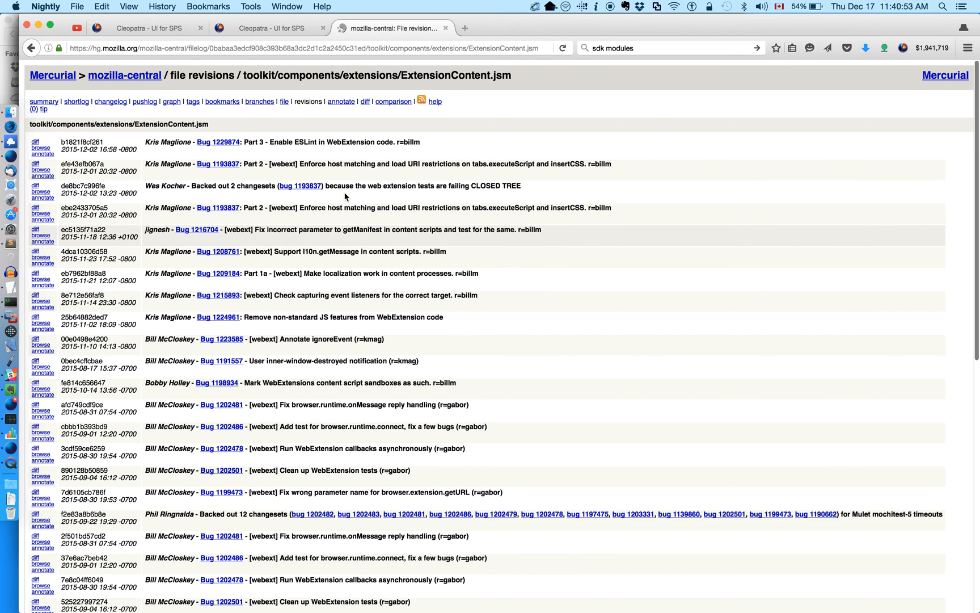
scroll(304, 181, "down", 10)
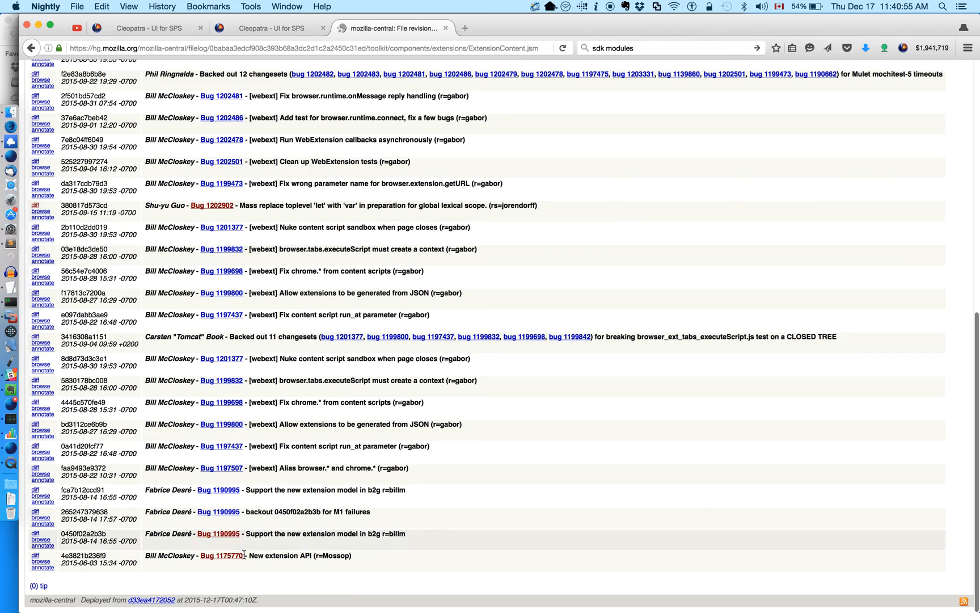
scroll(291, 570, "up", 1)
scroll(290, 569, "up", 15)
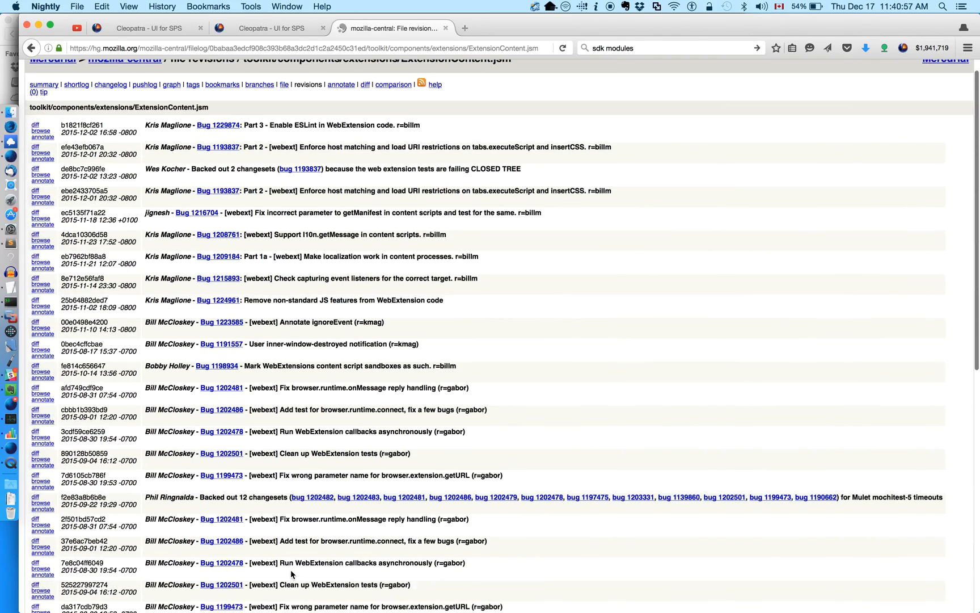
Step: Return to the second Cleopatra profile and collapse the js::RunScript branch that contains the ExtensionContent.jsm init() and MessageBroker() frames
left_click(250, 33)
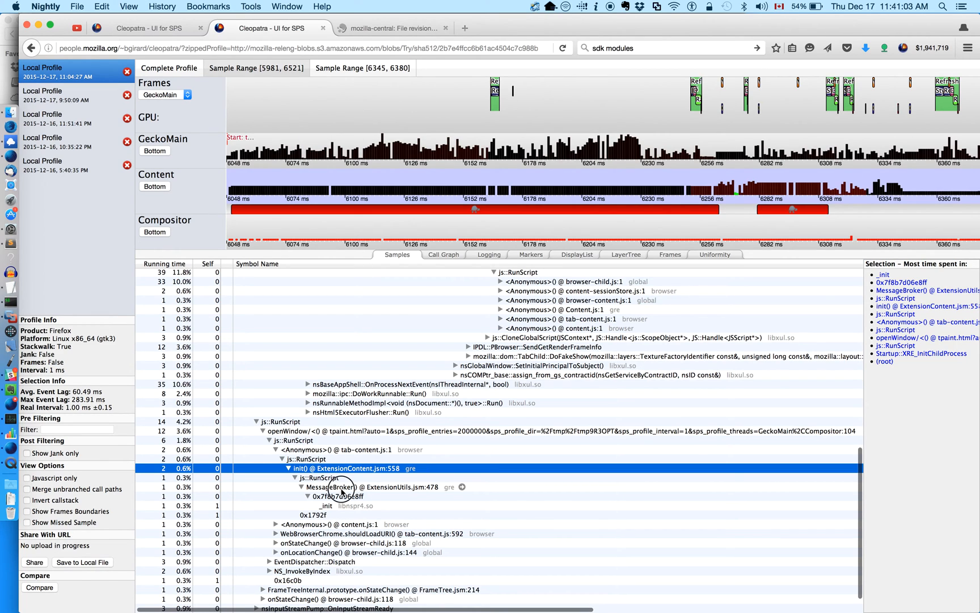
left_click(343, 488)
key("Left")
key("Left")
key("Left")
key("Left")
key("Left")
key("Left")
key("Left")
key("Left")
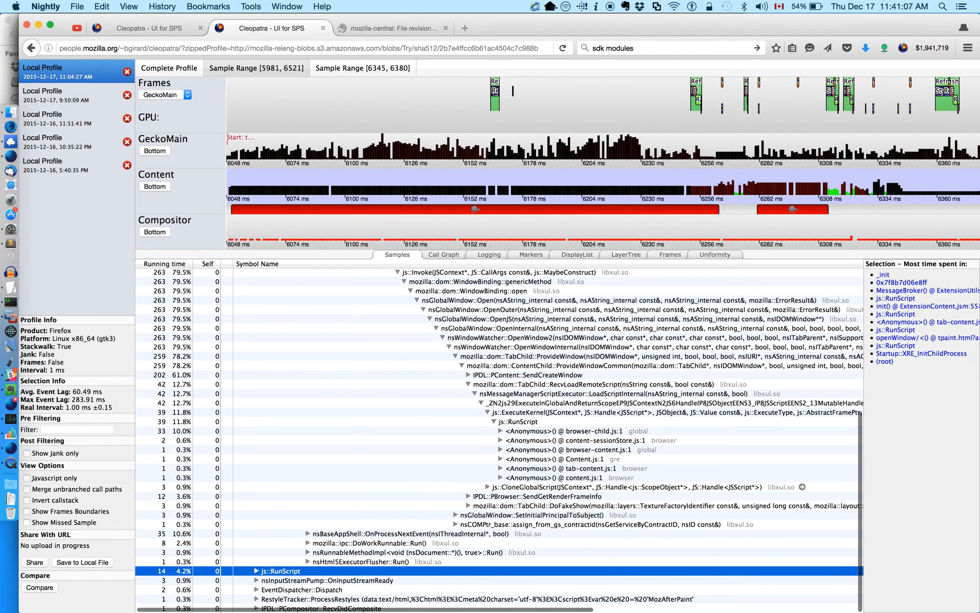
Step: Walk through the sibling frames below js::RunScript down to IPDL::PCompositor::RecvDidComposite
key("Down")
key("Down")
key("Down")
key("Down")
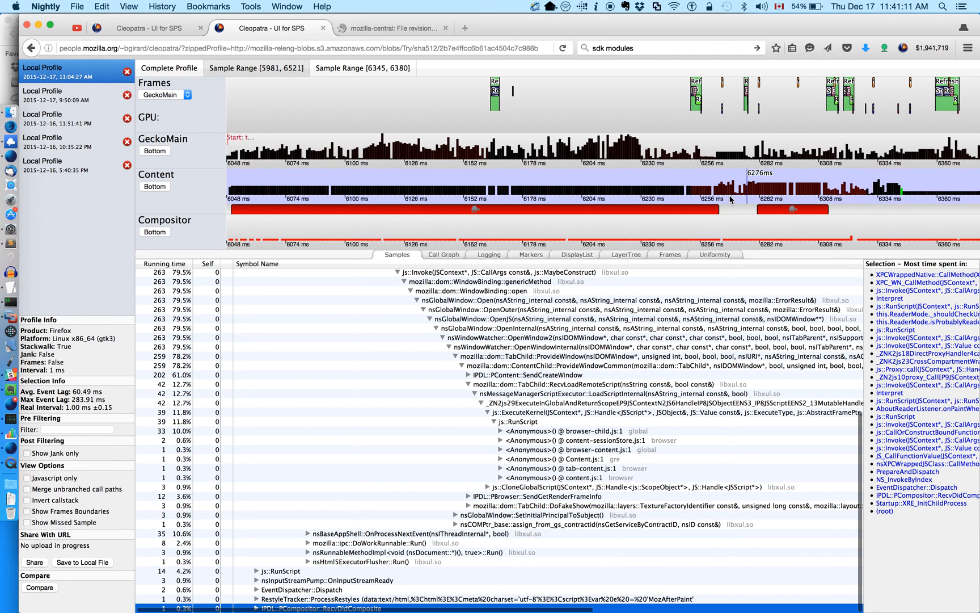
Step: In the Bug 1174770 Evernote note, move the Browser:Init sync message to-do directly below the GetScreenBounds item and leave it unchecked
left_click(2, 393)
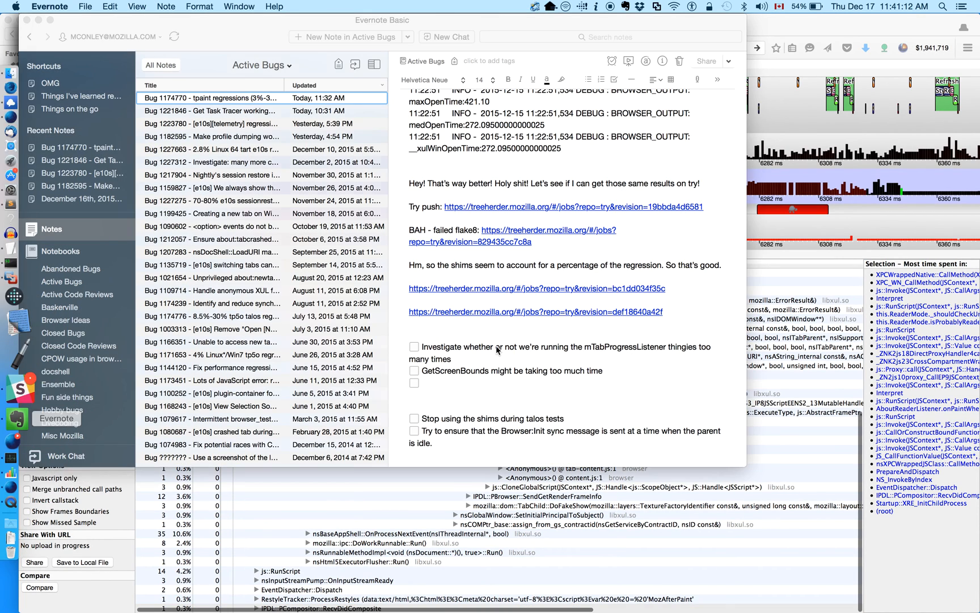
triple_click(444, 346)
left_click(643, 362)
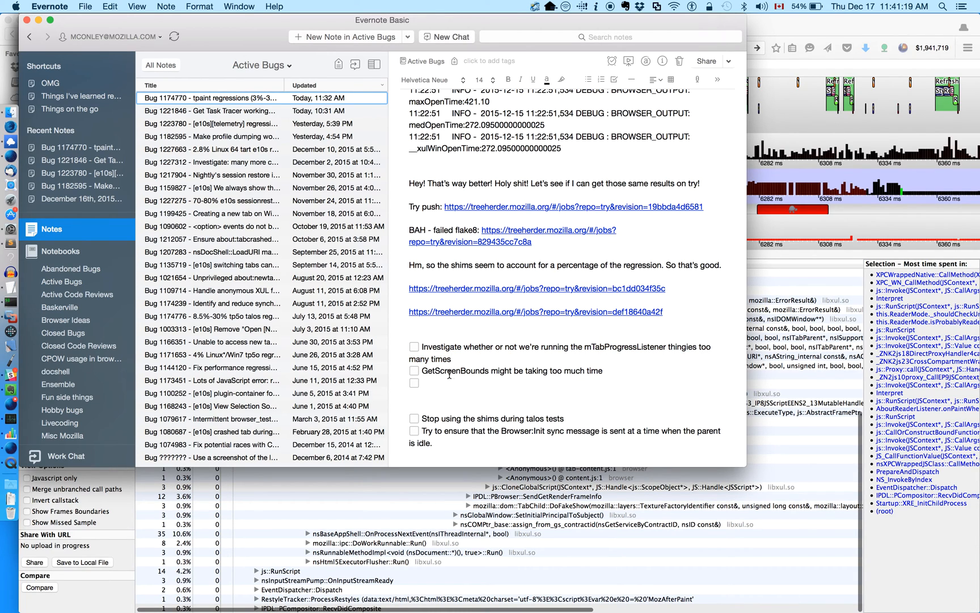
left_click_drag(451, 375, 431, 372)
left_click(618, 370)
left_click(431, 372)
left_click_drag(446, 445, 412, 434)
key("super+x")
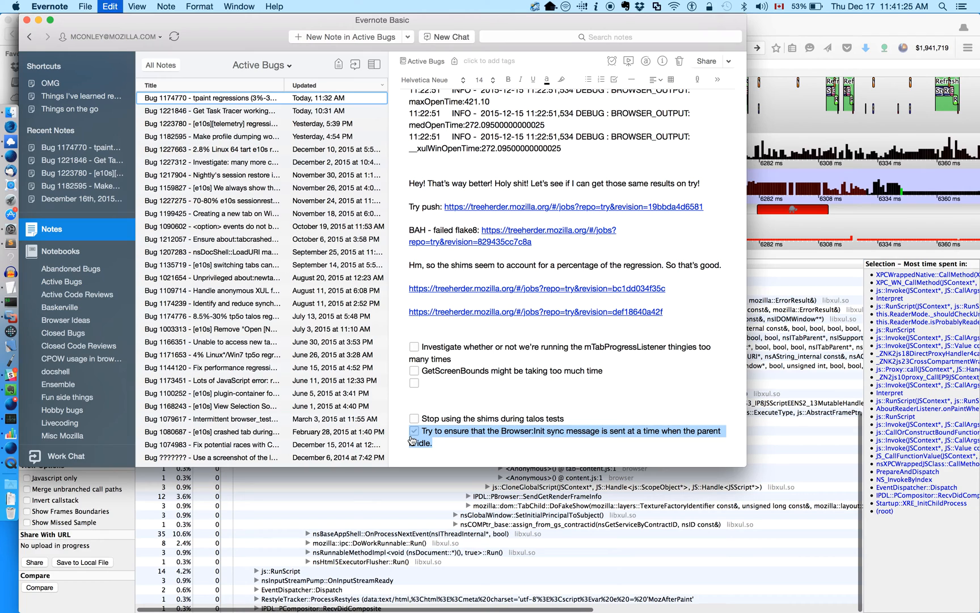
key("super+v")
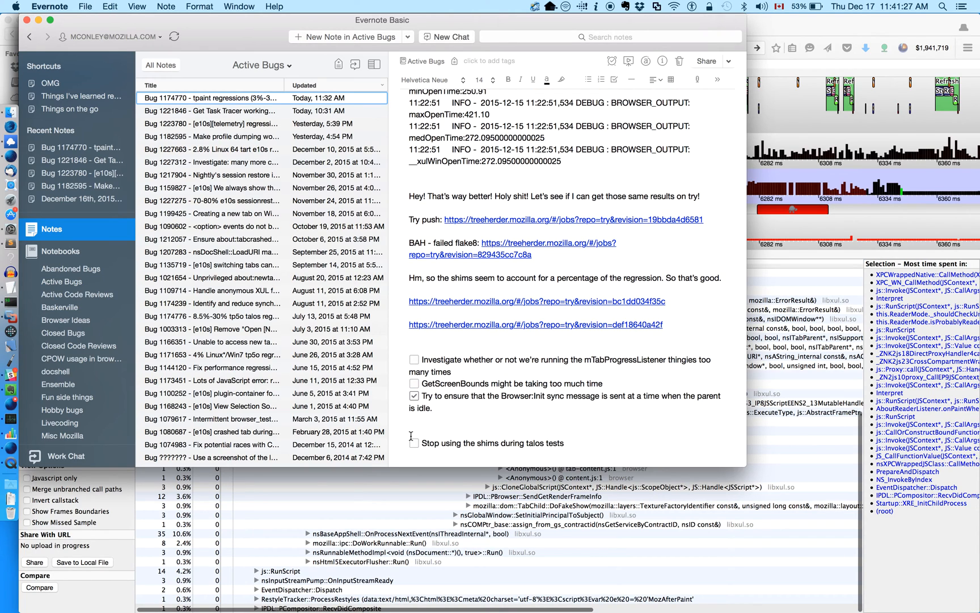
left_click(413, 397)
Step: Switch back to the Nightly profile and select the Content thread sample near 6282 ms to reveal its call stack
left_click(876, 546)
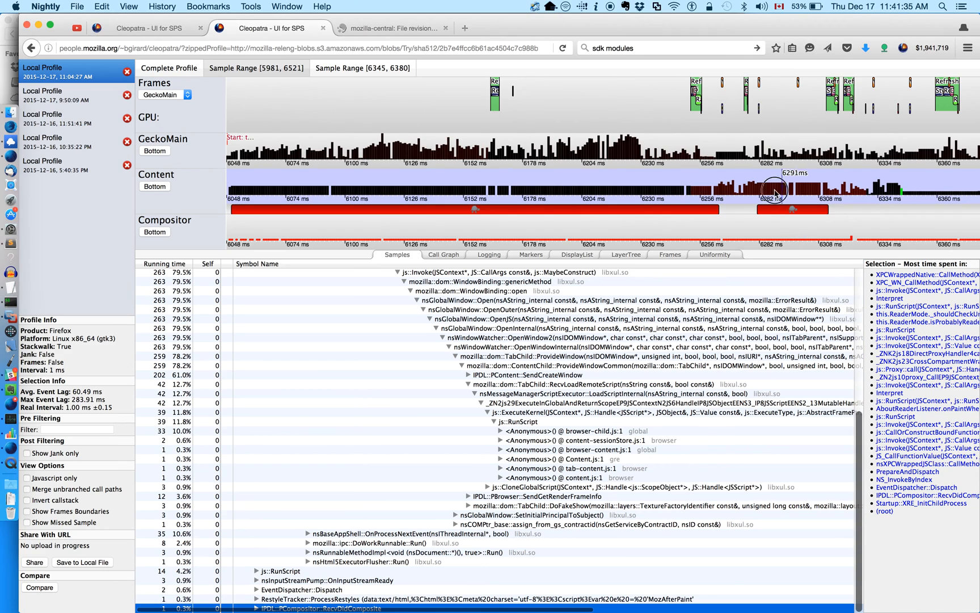
left_click(775, 193)
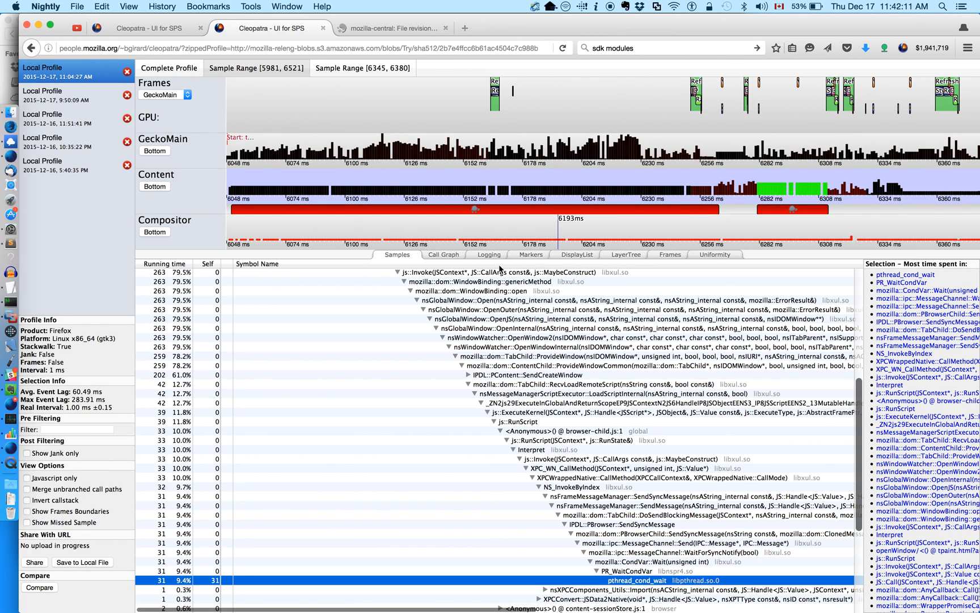
Step: Switch to Evernote and look over the Bug 1174770 note, from its title and tpaint test description down to its end
left_click(50, 385)
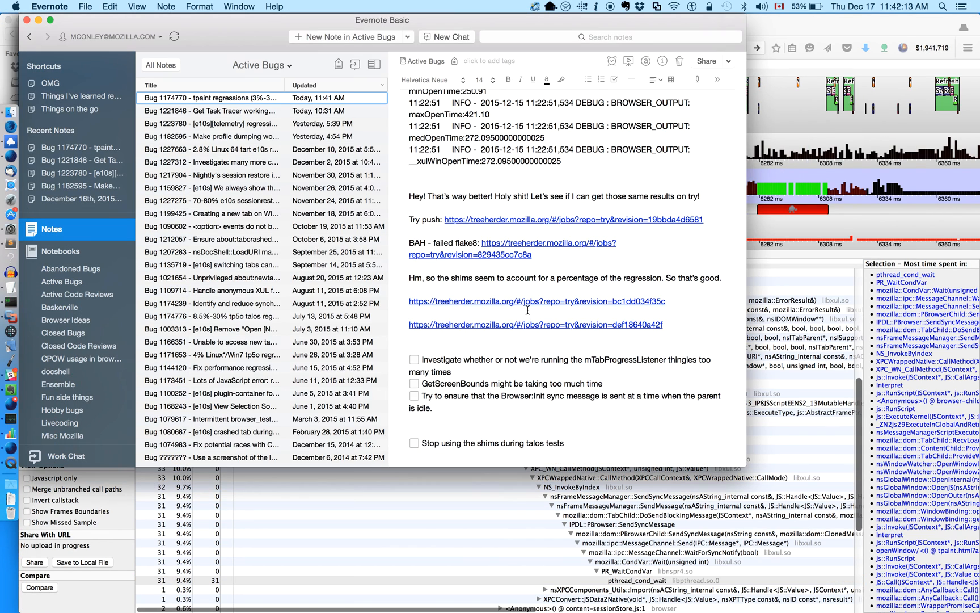
scroll(512, 223, "up", 20)
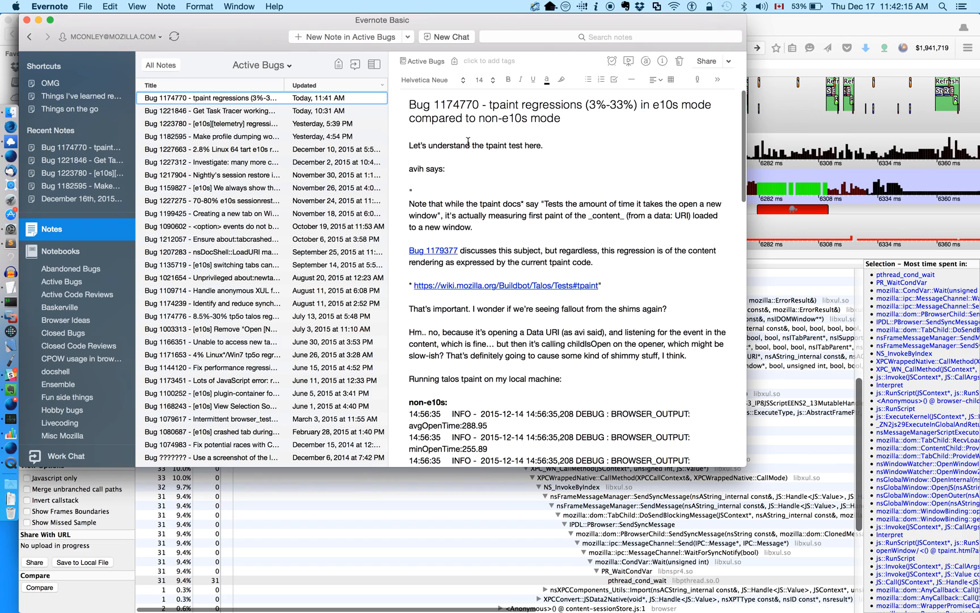
double_click(466, 106)
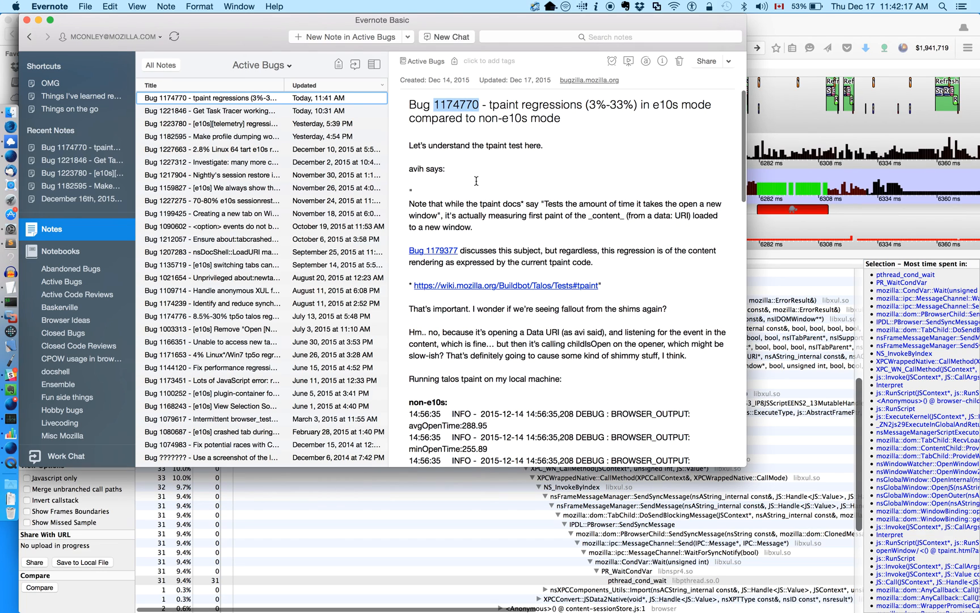
left_click(549, 193)
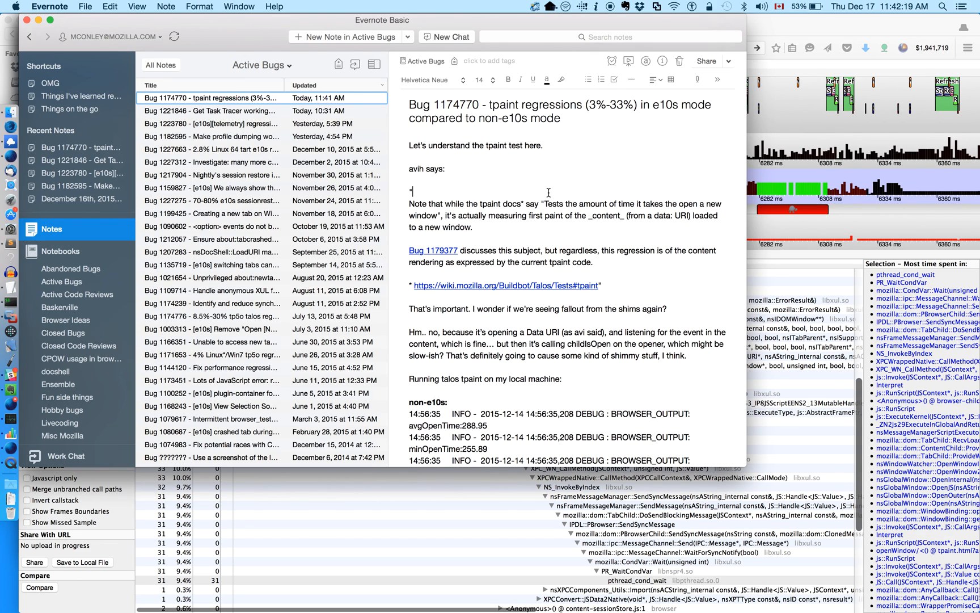
scroll(548, 193, "down", 20)
Step: Switch back to Nightly and trace the Content thread's call tree from the selected pthread_cond_wait frame up to the root
left_click(849, 34)
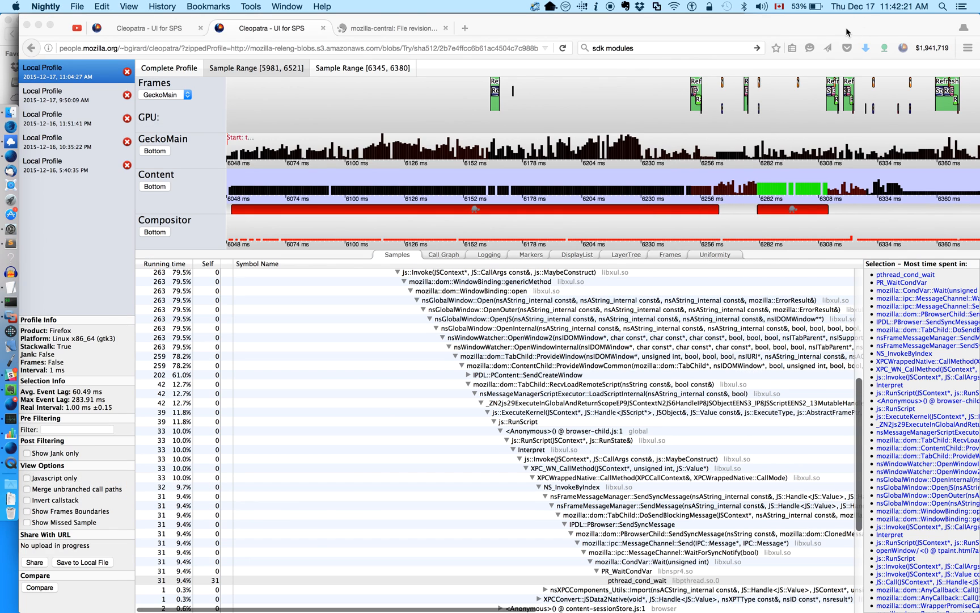
mouse_move(3, 469)
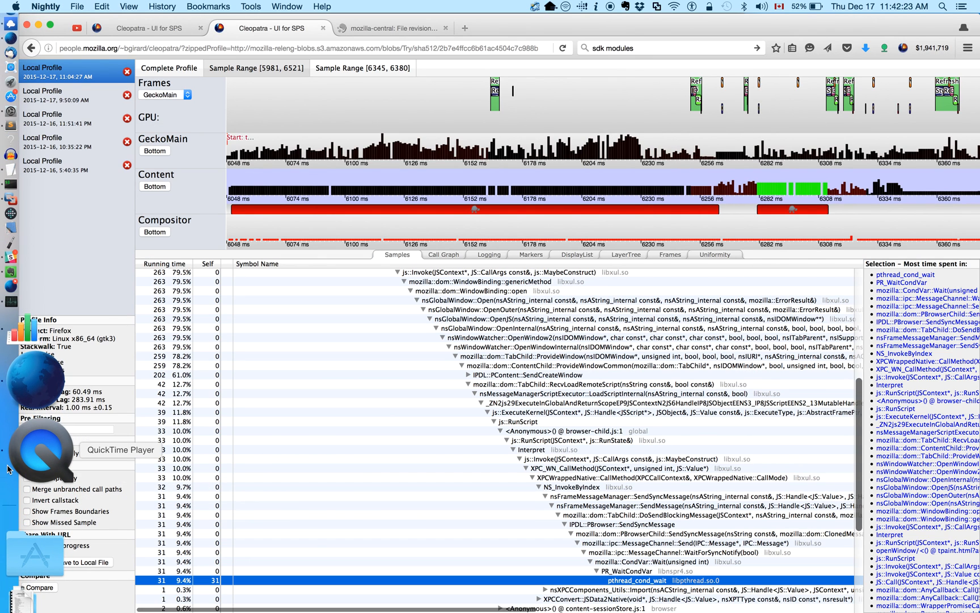
scroll(545, 445, "up", 8)
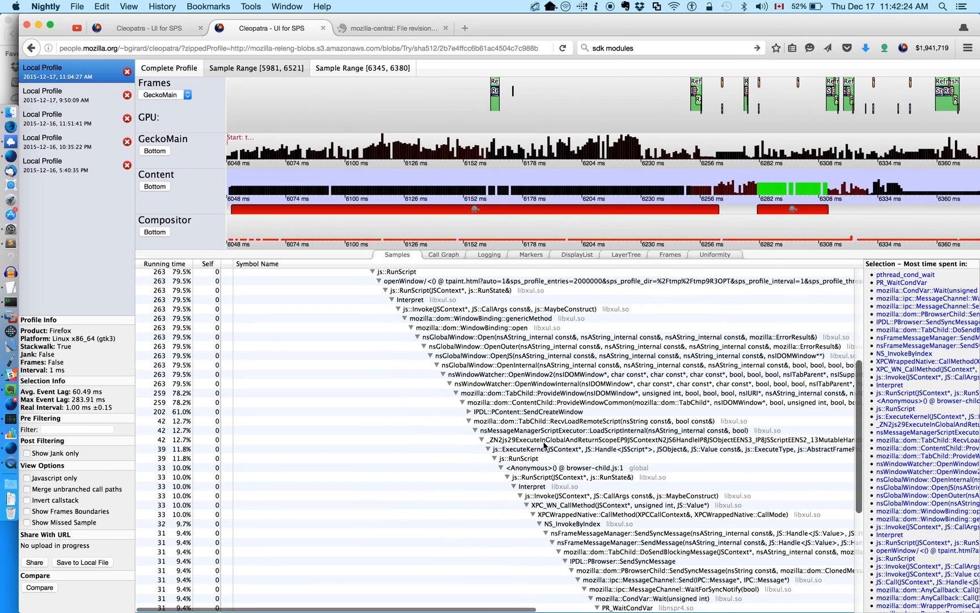
scroll(545, 445, "left", 1)
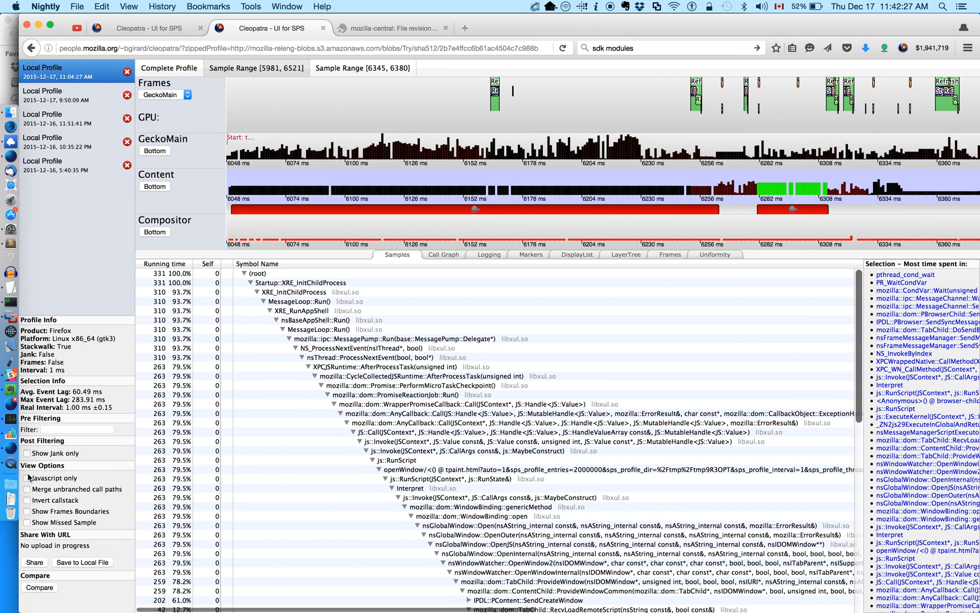